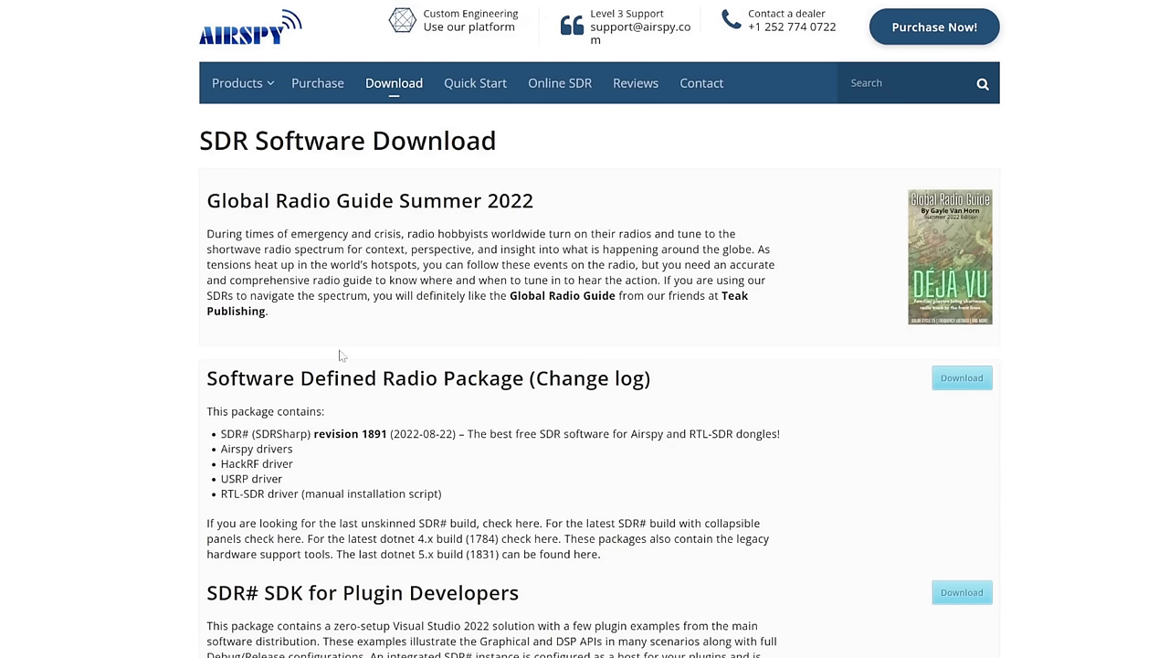
Step: Examine the SDR software download page, comparing the Software Defined Radio Package with SDR# with Community Plugins
{"action": "scroll", "coordinate": [190, 337], "scroll_direction": "down", "scroll_amount": 3}
{"action": "scroll", "coordinate": [190, 337], "scroll_direction": "down", "scroll_amount": 2}
{"action": "scroll", "coordinate": [183, 365], "scroll_direction": "up", "scroll_amount": 6}
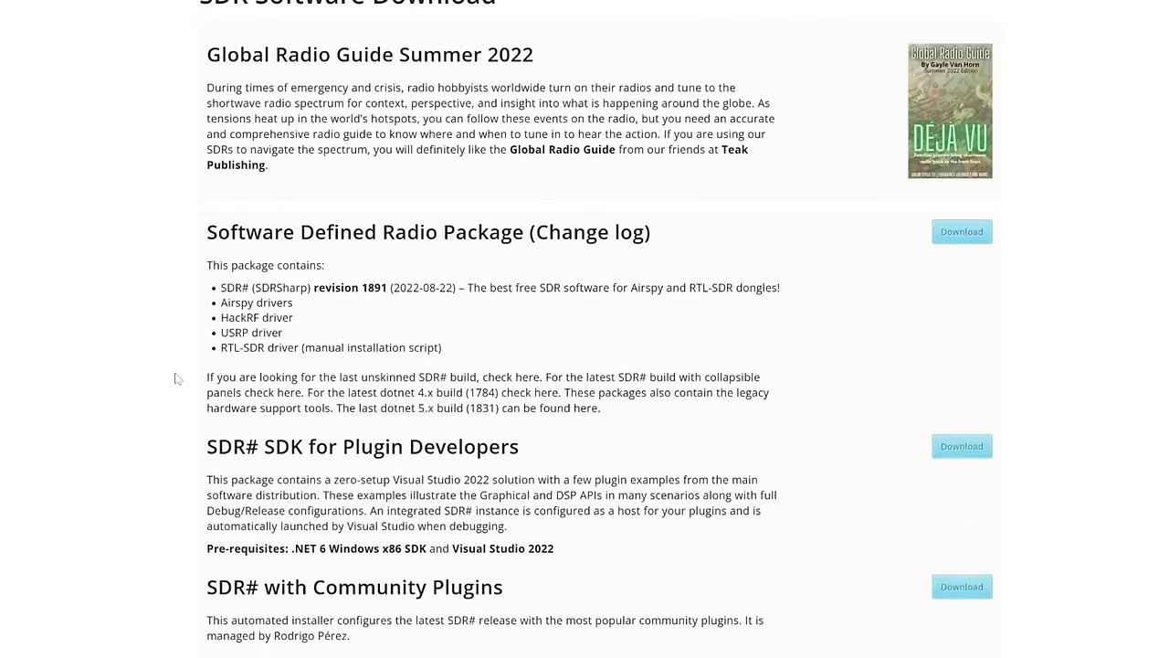
{"action": "scroll", "coordinate": [178, 379], "scroll_direction": "down", "scroll_amount": 3}
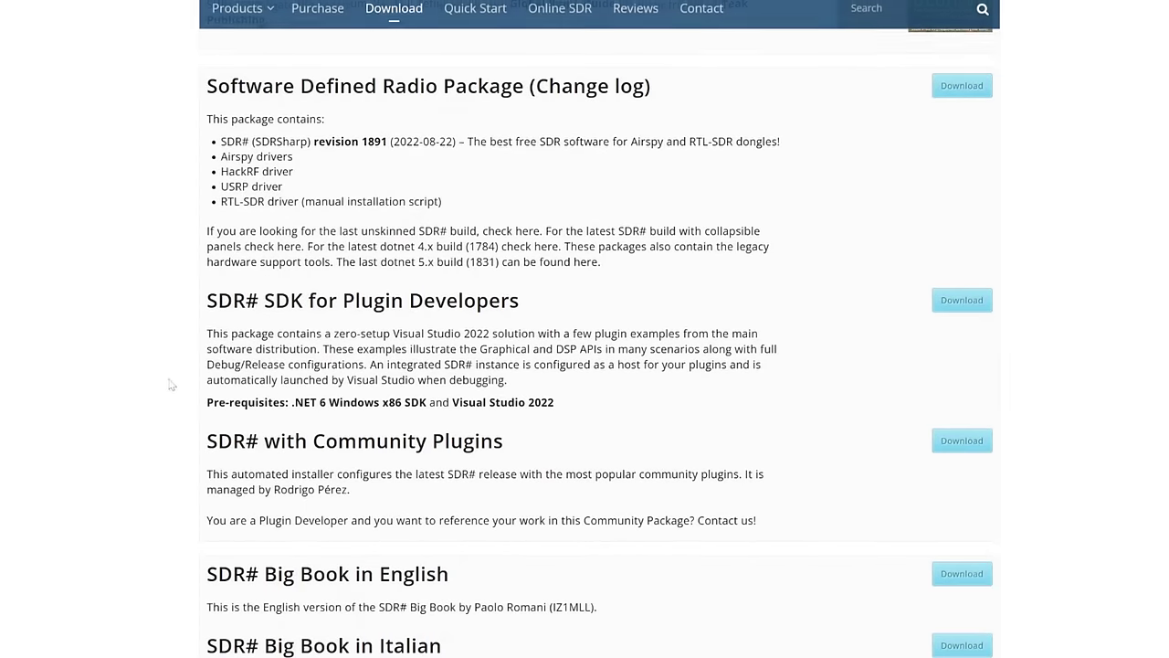
{"action": "scroll", "coordinate": [141, 405], "scroll_direction": "up", "scroll_amount": 3}
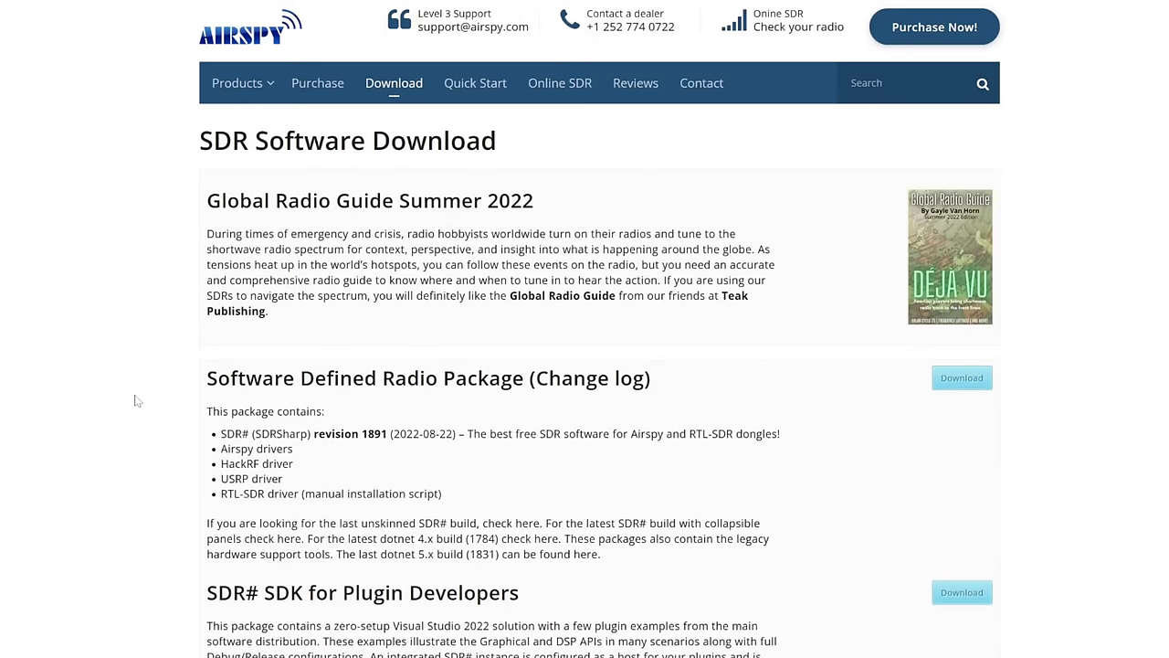
{"action": "scroll", "coordinate": [142, 403], "scroll_direction": "down", "scroll_amount": 2}
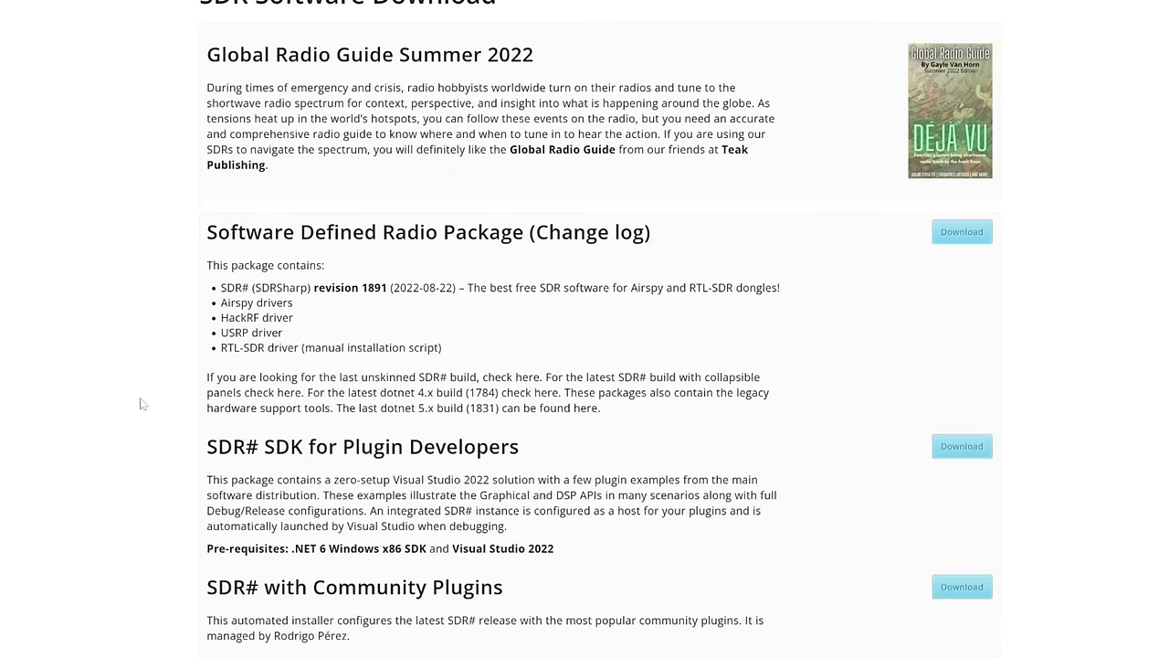
{"action": "scroll", "coordinate": [144, 419], "scroll_direction": "down", "scroll_amount": 1}
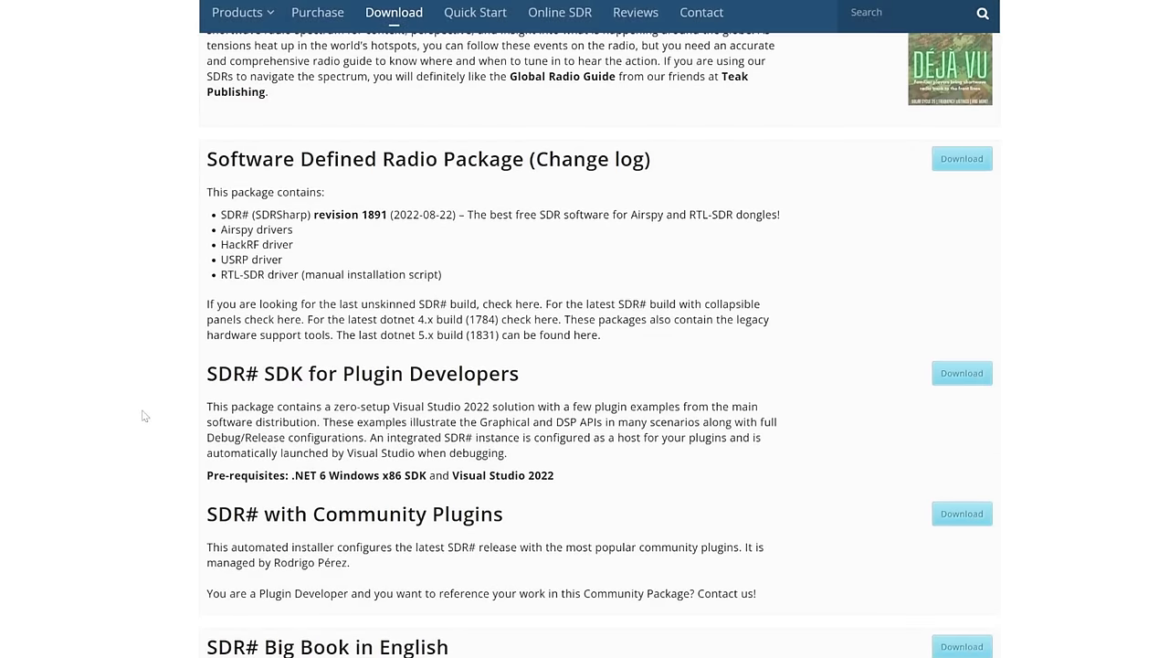
{"action": "scroll", "coordinate": [211, 398], "scroll_direction": "down", "scroll_amount": 2}
{"action": "left_click_drag", "start_coordinate": [206, 368], "coordinate": [505, 377]}
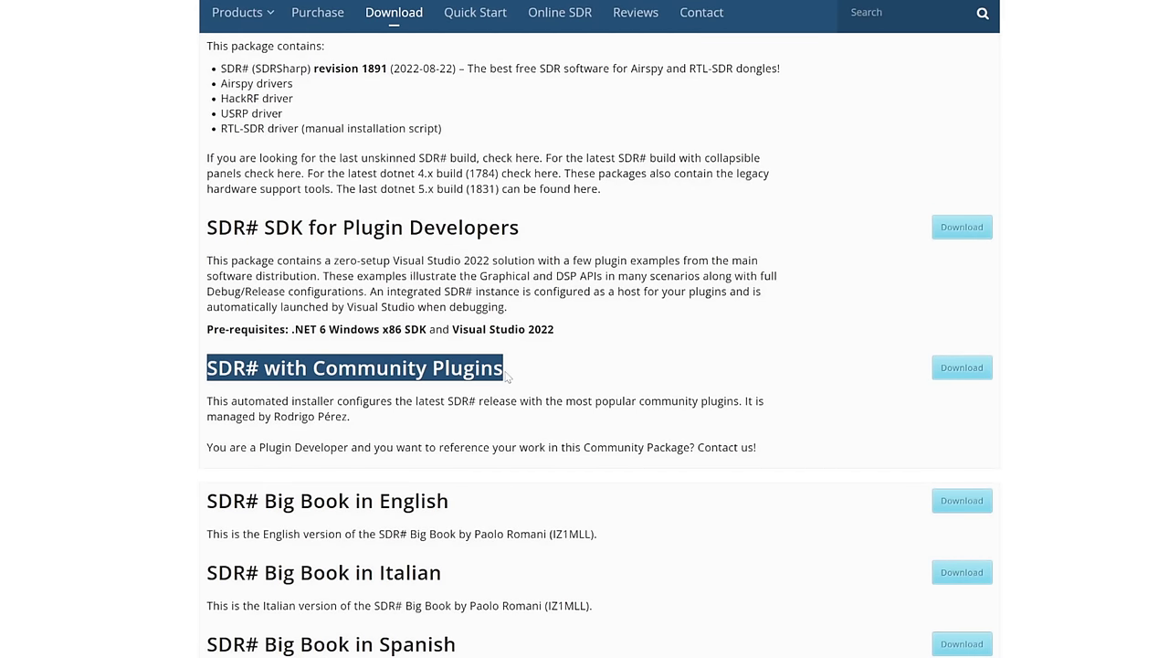
{"action": "scroll", "coordinate": [447, 427], "scroll_direction": "up", "scroll_amount": 2}
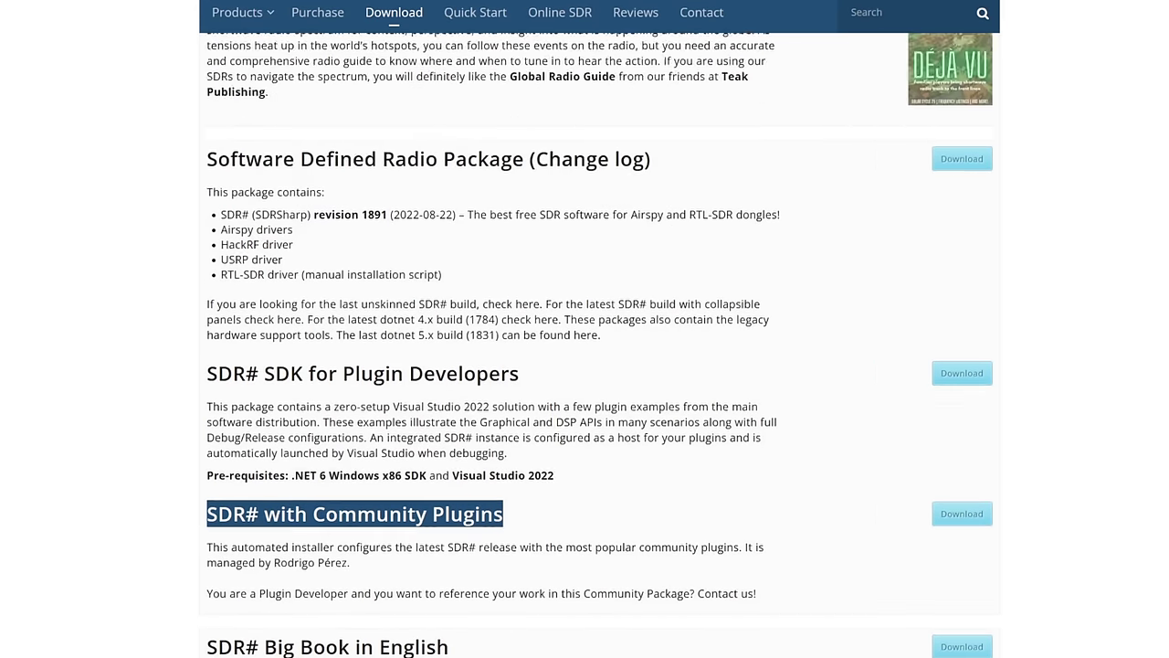
{"action": "left_click_drag", "start_coordinate": [207, 158], "coordinate": [680, 172]}
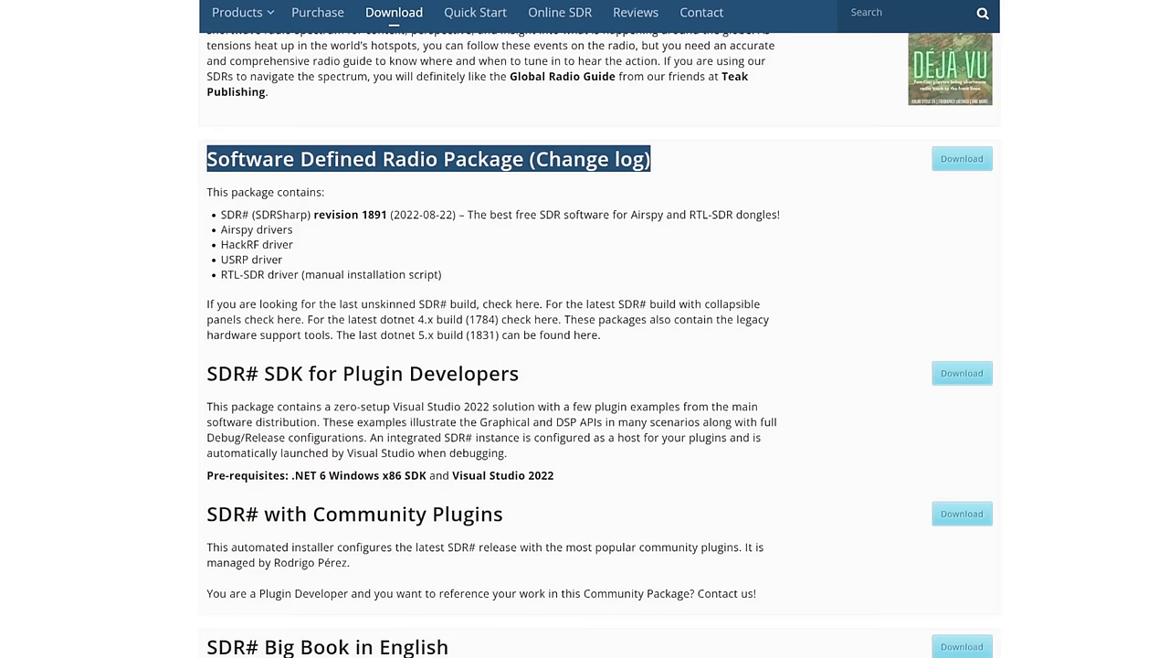
{"action": "scroll", "coordinate": [584, 356], "scroll_direction": "down", "scroll_amount": 3}
{"action": "left_click_drag", "start_coordinate": [206, 295], "coordinate": [530, 307]}
{"action": "left_click", "coordinate": [530, 308]}
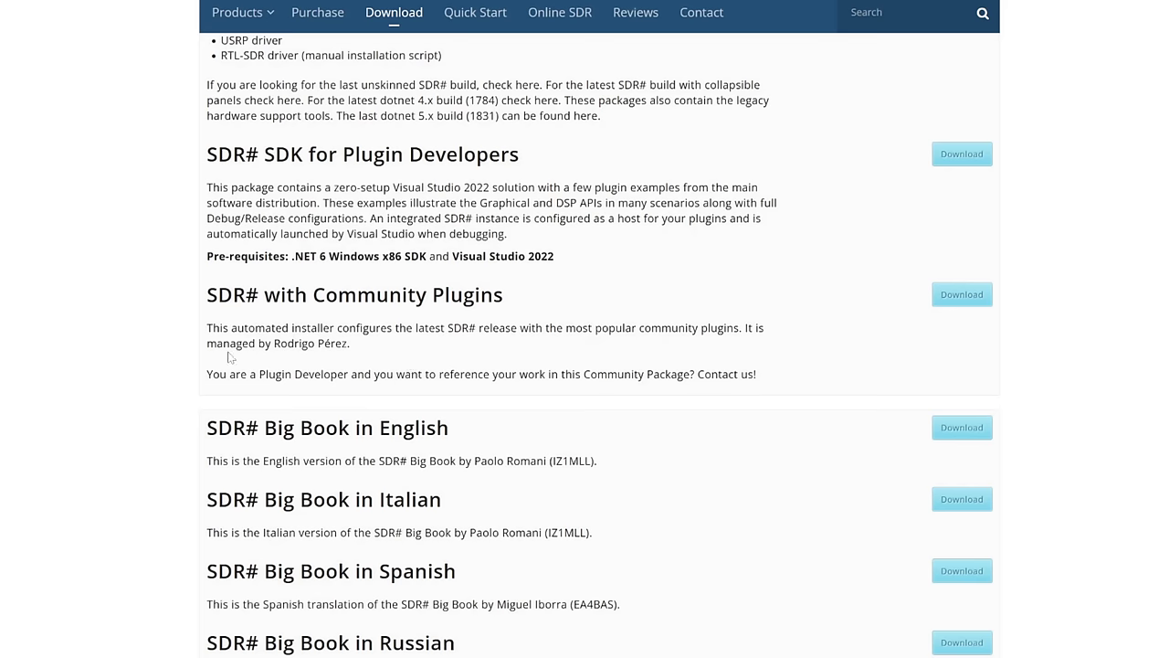
{"action": "scroll", "coordinate": [242, 364], "scroll_direction": "up", "scroll_amount": 1}
{"action": "scroll", "coordinate": [249, 369], "scroll_direction": "up", "scroll_amount": 2}
{"action": "left_click_drag", "start_coordinate": [207, 445], "coordinate": [524, 450]}
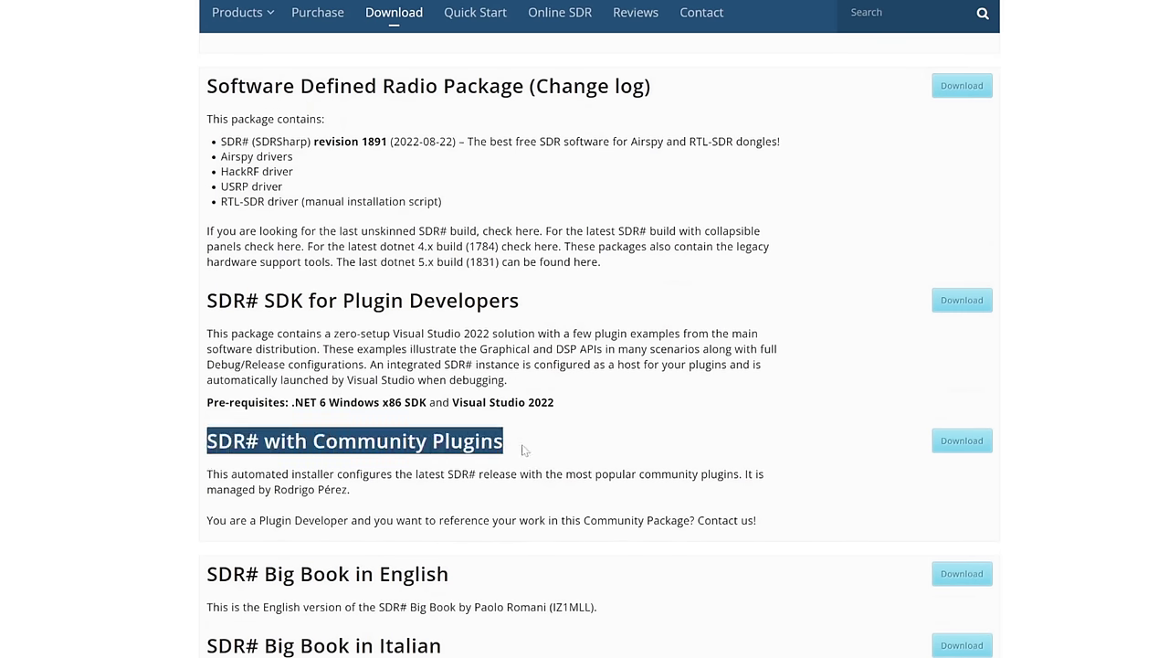
{"action": "left_click", "coordinate": [524, 449]}
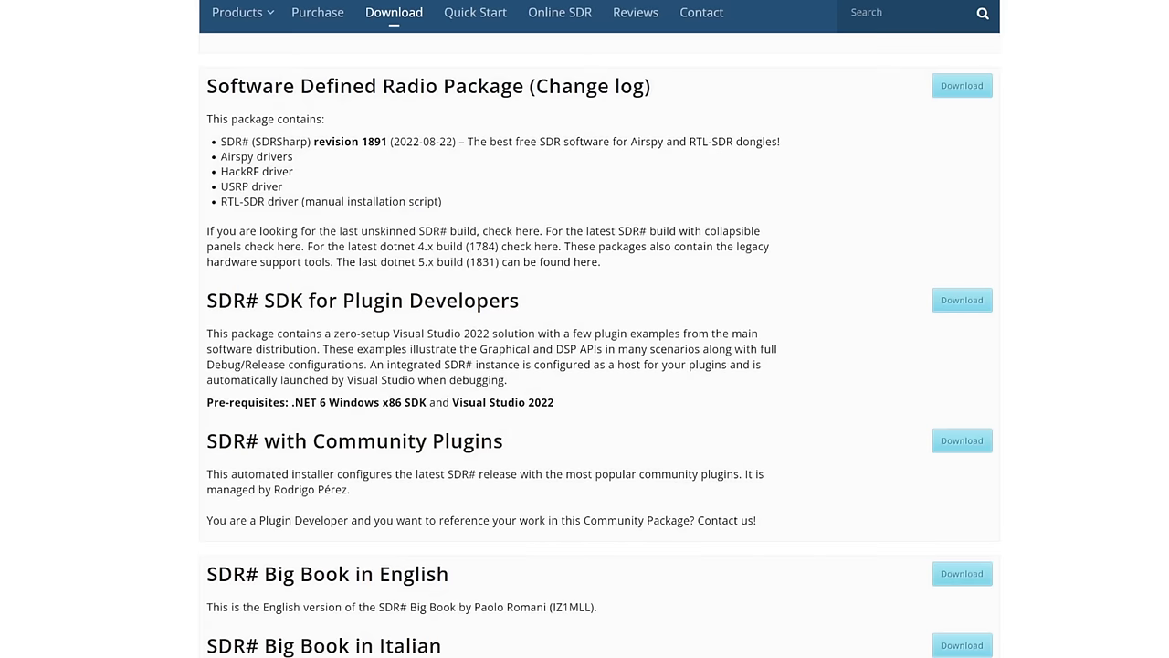
{"action": "scroll", "coordinate": [478, 546], "scroll_direction": "up", "scroll_amount": 1}
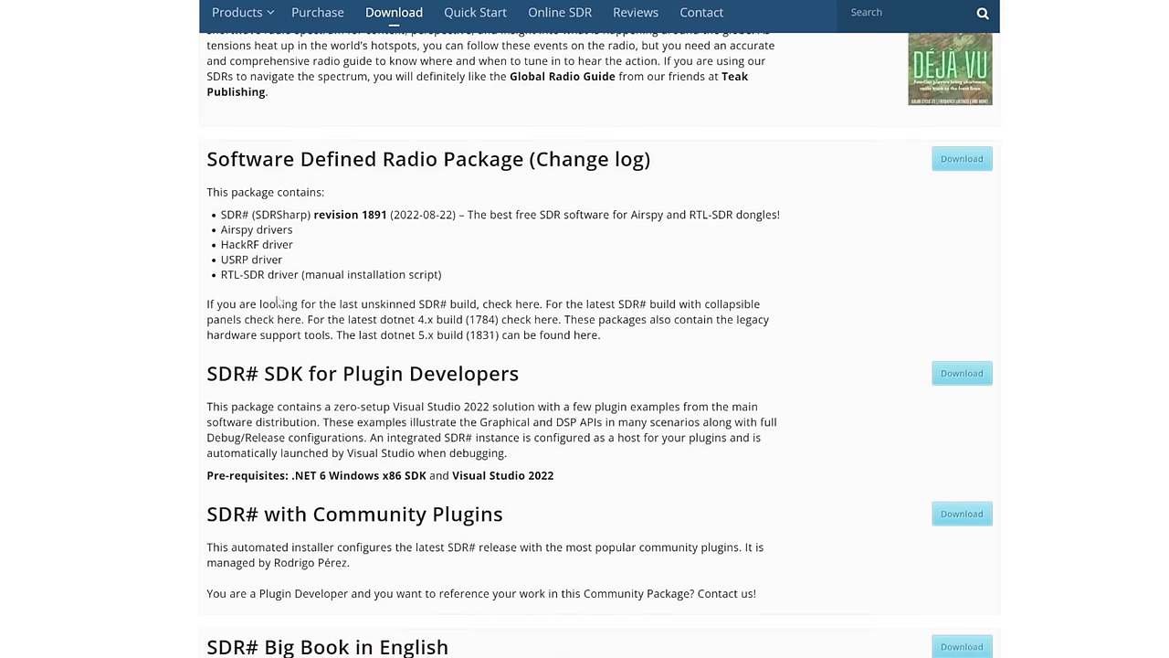
Step: Download the SDR# with Community Plugins installer rather than the plain Software Defined Radio Package
{"action": "left_click_drag", "start_coordinate": [207, 159], "coordinate": [669, 186]}
{"action": "left_click", "coordinate": [653, 255]}
{"action": "scroll", "coordinate": [614, 347], "scroll_direction": "down", "scroll_amount": 2}
{"action": "left_click_drag", "start_coordinate": [208, 368], "coordinate": [518, 373]}
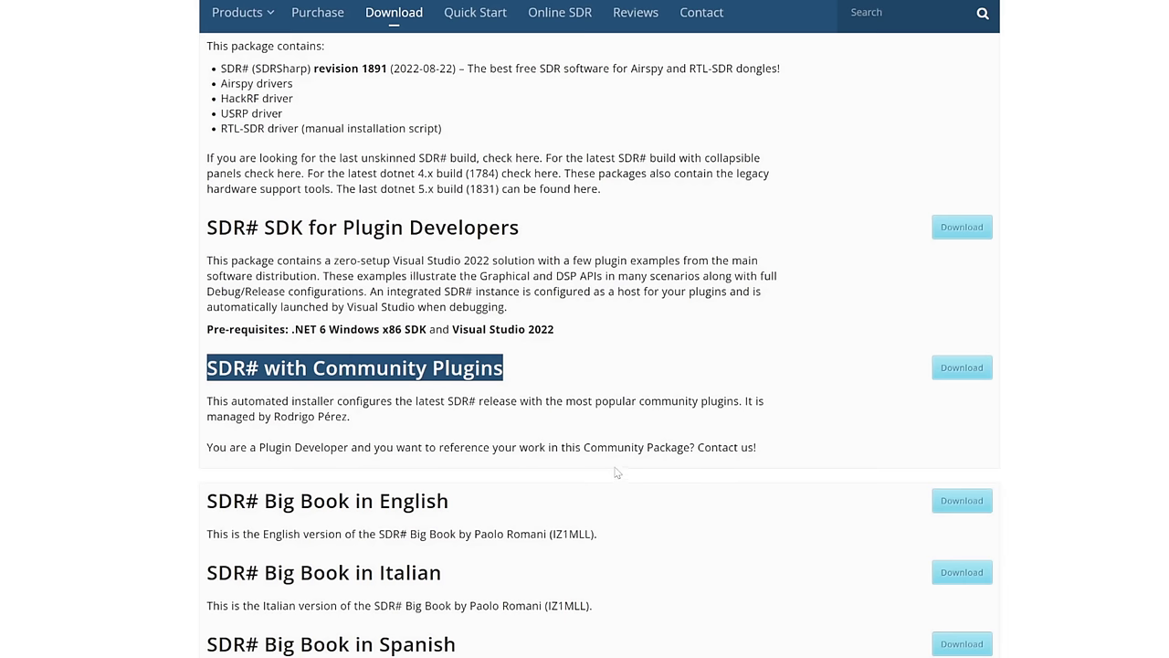
{"action": "left_click", "coordinate": [962, 368]}
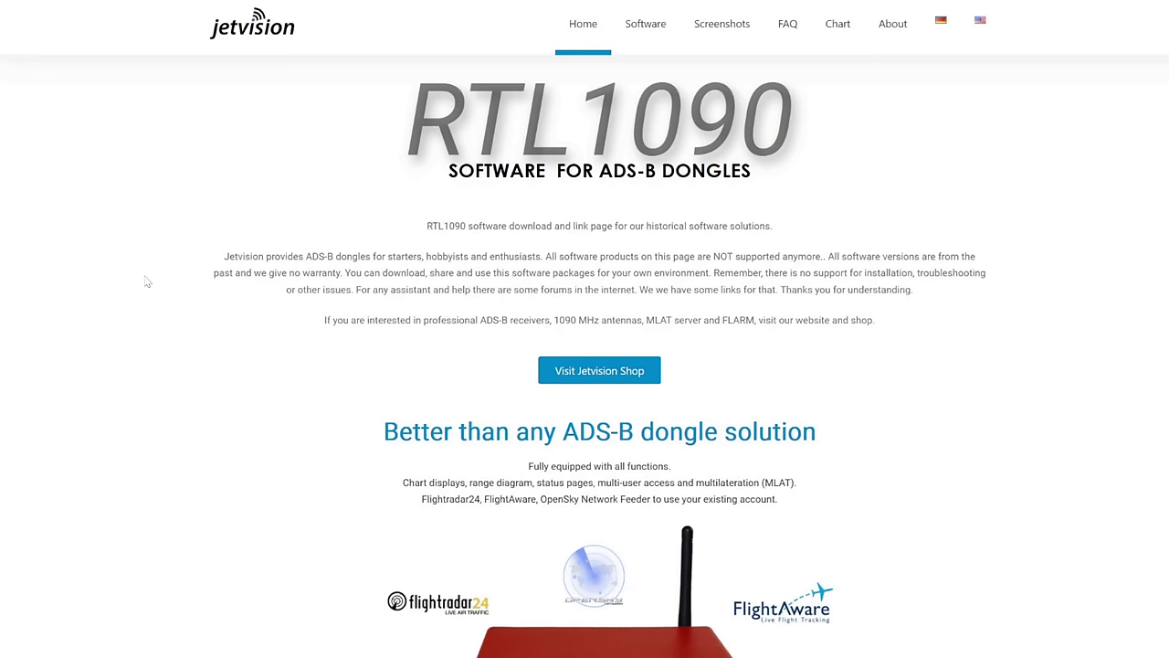
Step: Review the RTL1090 software downloads on the jetvision page, focusing on Version 1 and the RTL1090 - IMU installer utility
{"action": "scroll", "coordinate": [164, 338], "scroll_direction": "down", "scroll_amount": 10}
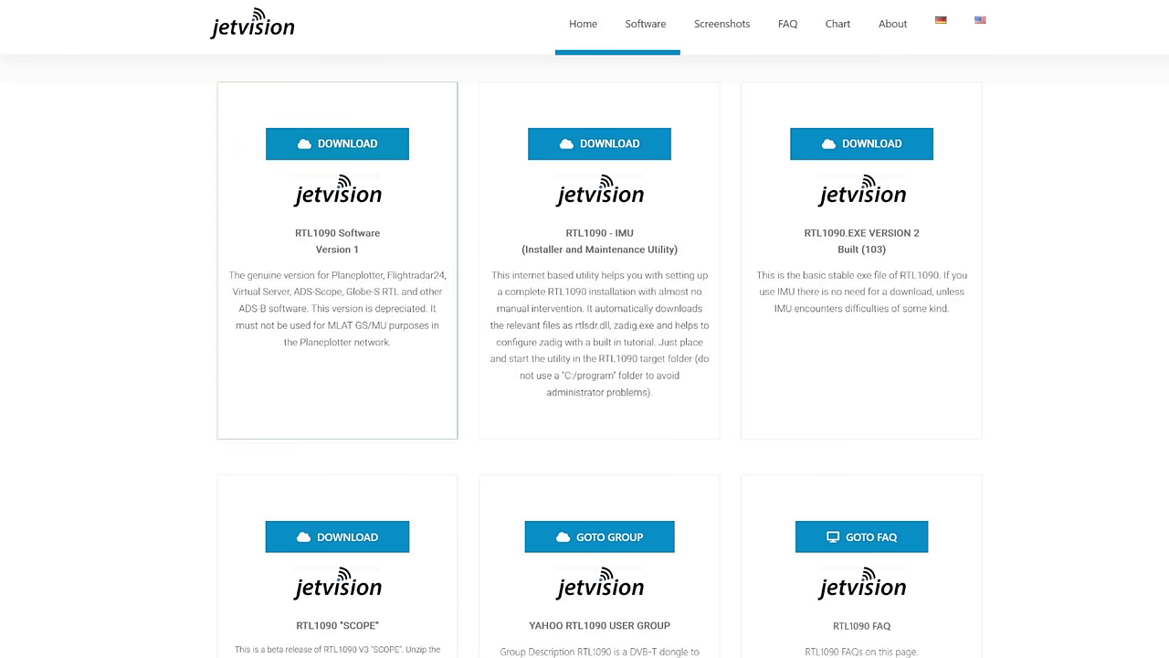
{"action": "left_click_drag", "start_coordinate": [274, 232], "coordinate": [380, 248]}
{"action": "left_click", "coordinate": [142, 292]}
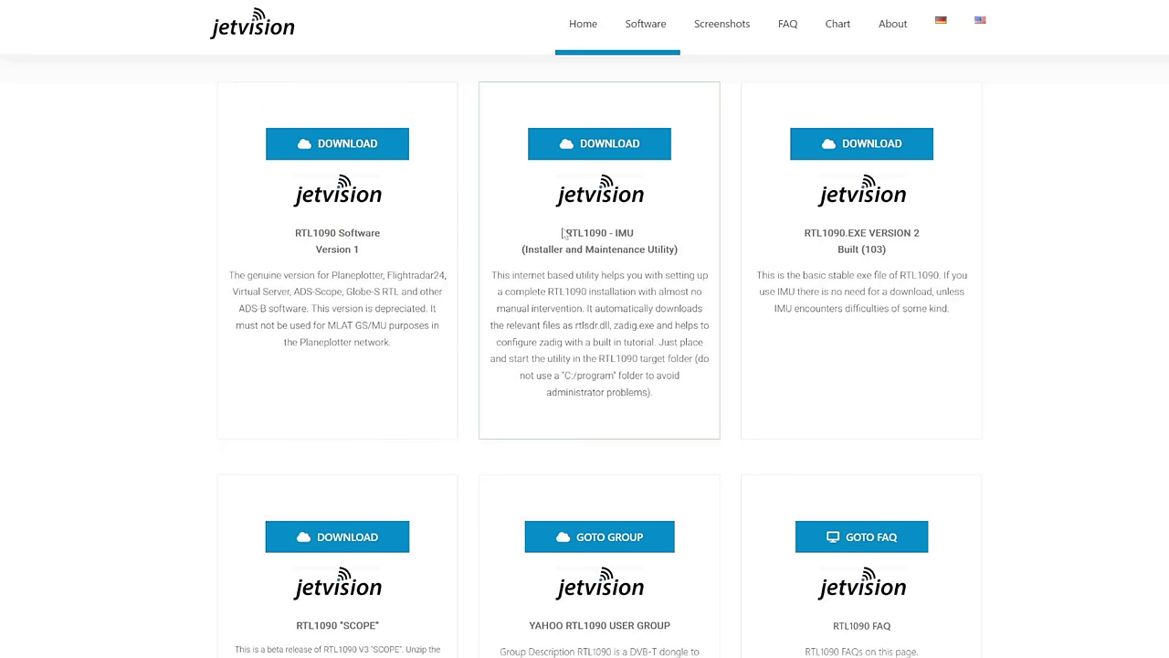
{"action": "left_click_drag", "start_coordinate": [565, 233], "coordinate": [687, 263]}
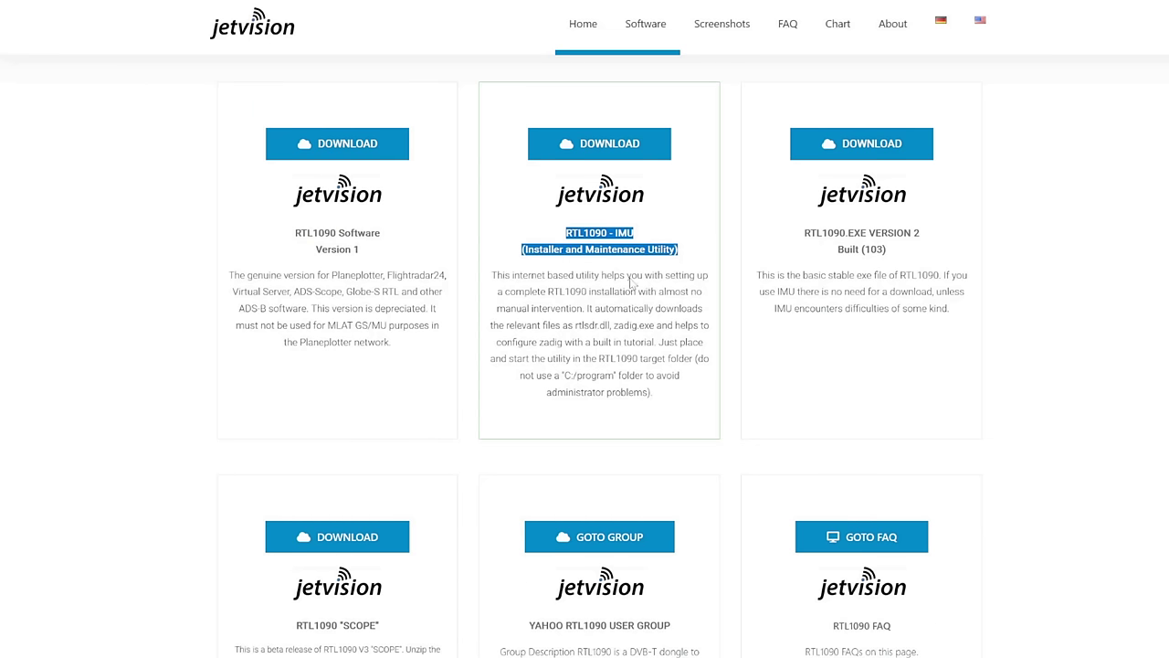
{"action": "left_click", "coordinate": [528, 269]}
{"action": "left_click_drag", "start_coordinate": [524, 249], "coordinate": [685, 263]}
{"action": "left_click", "coordinate": [675, 266]}
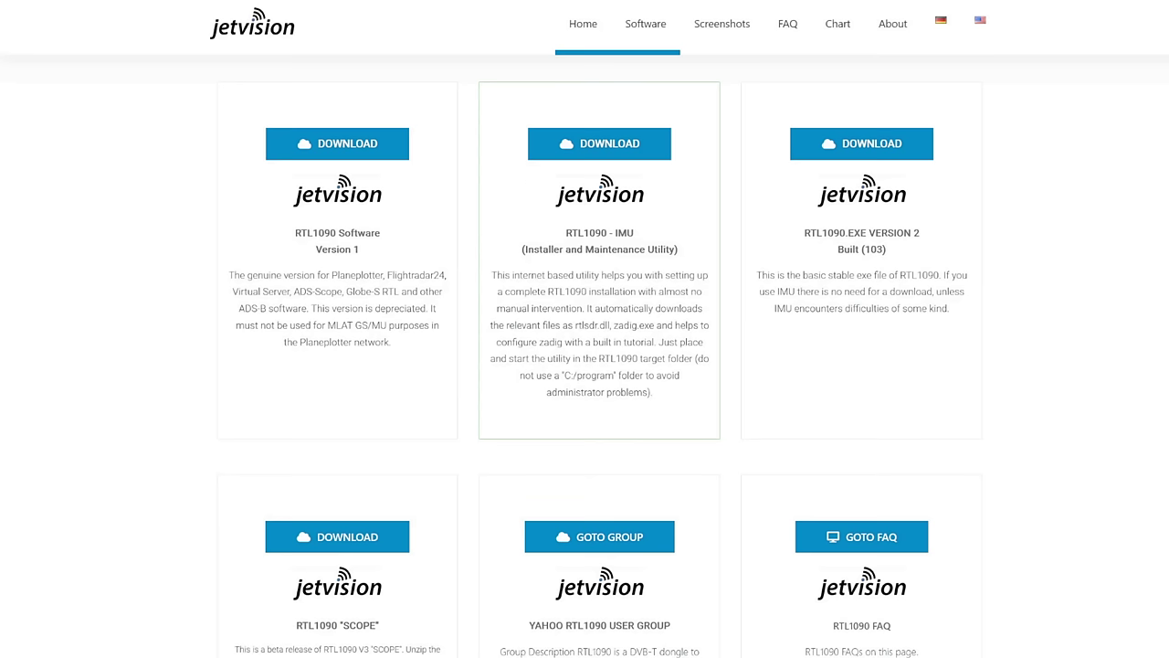
{"action": "mouse_move", "coordinate": [666, 399]}
{"action": "left_mouse_down"}
{"action": "mouse_move", "coordinate": [515, 316]}
{"action": "mouse_move", "coordinate": [492, 281]}
{"action": "mouse_move", "coordinate": [670, 399]}
{"action": "left_mouse_up"}
{"action": "left_click", "coordinate": [492, 281]}
{"action": "left_click", "coordinate": [671, 400]}
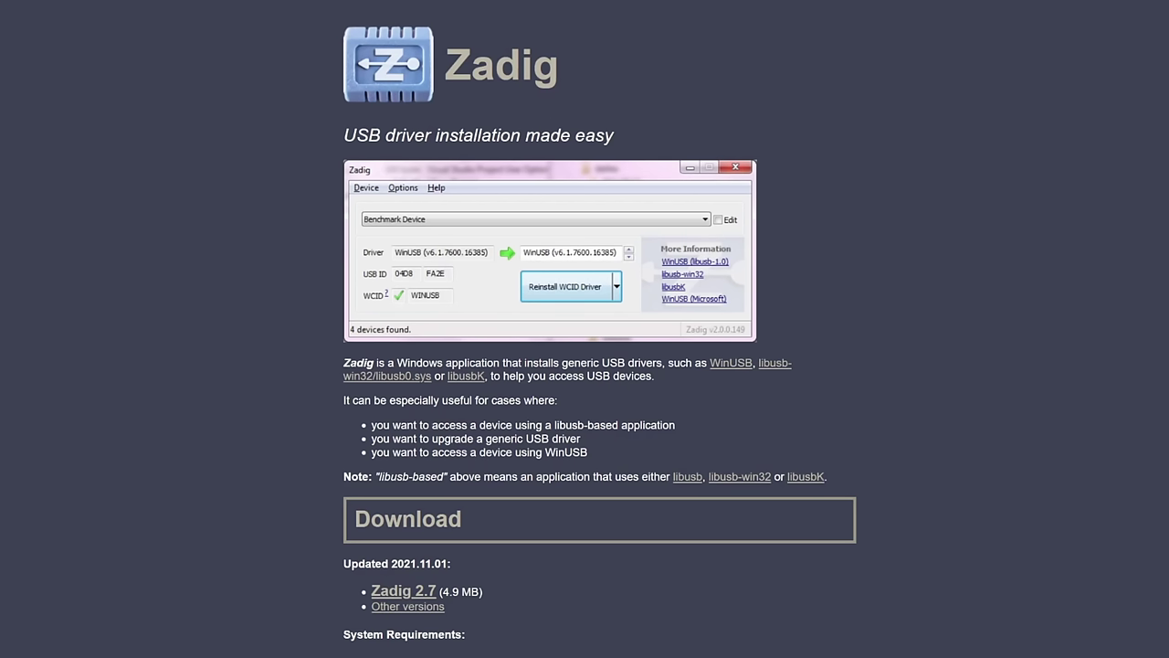
Step: Look over the Zadig USB driver page and return to the RTL1090 software list on the jetvision page
{"action": "left_click_drag", "start_coordinate": [558, 64], "coordinate": [445, 63]}
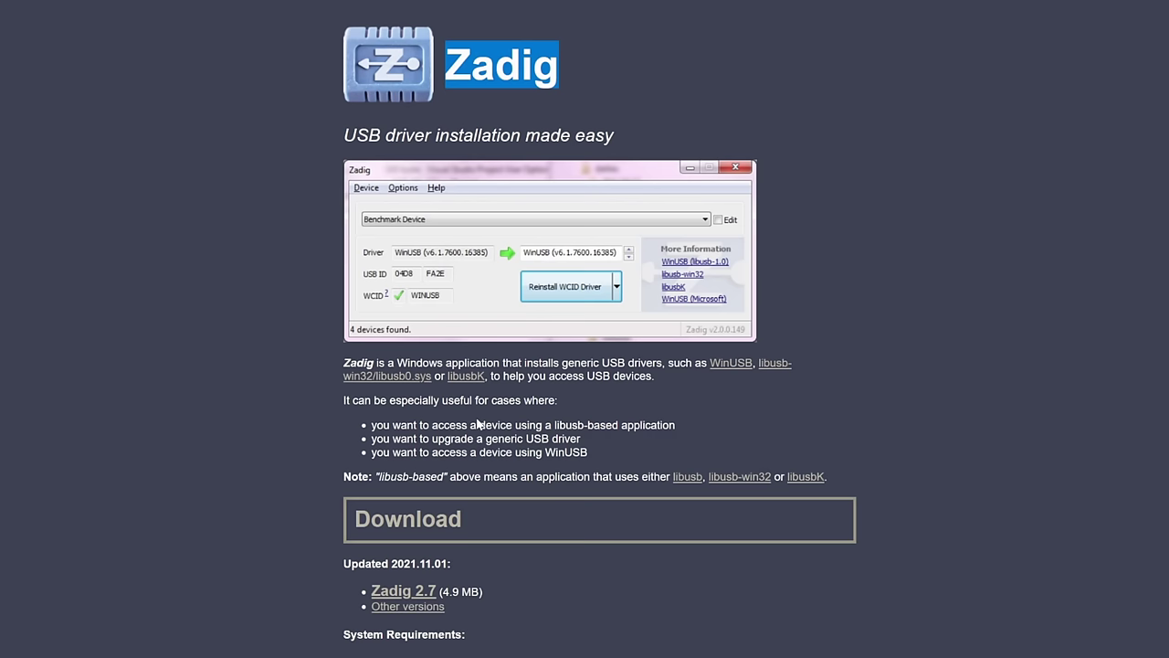
{"action": "left_click", "coordinate": [425, 276]}
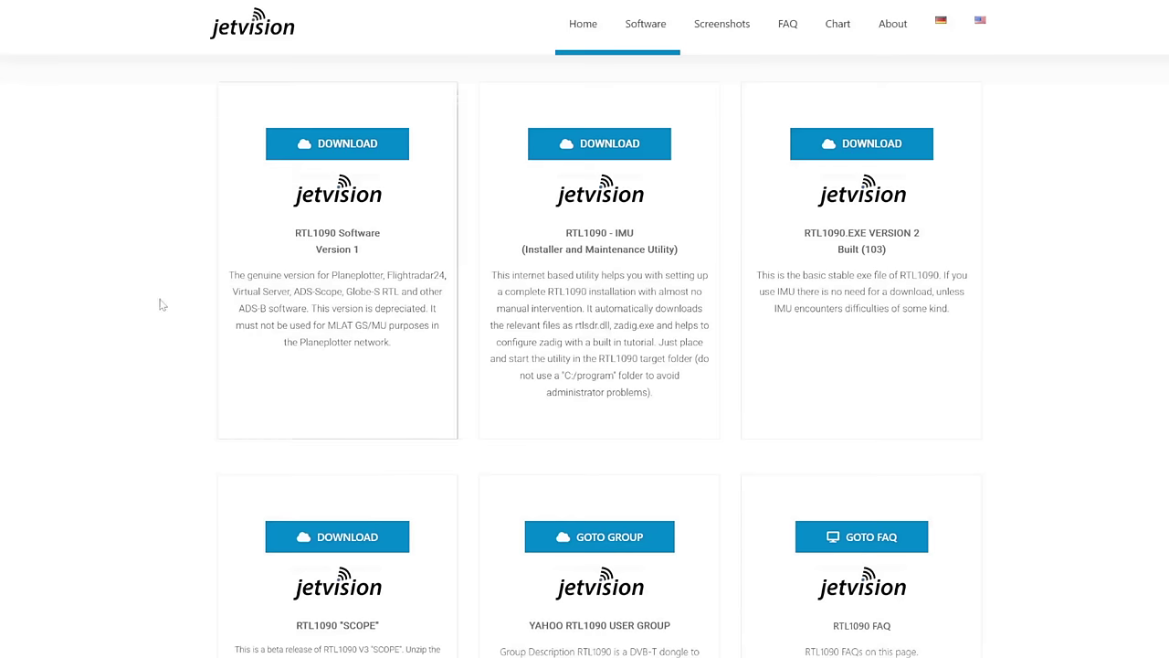
{"action": "scroll", "coordinate": [115, 435], "scroll_direction": "up", "scroll_amount": 5}
{"action": "scroll", "coordinate": [133, 459], "scroll_direction": "down", "scroll_amount": 5}
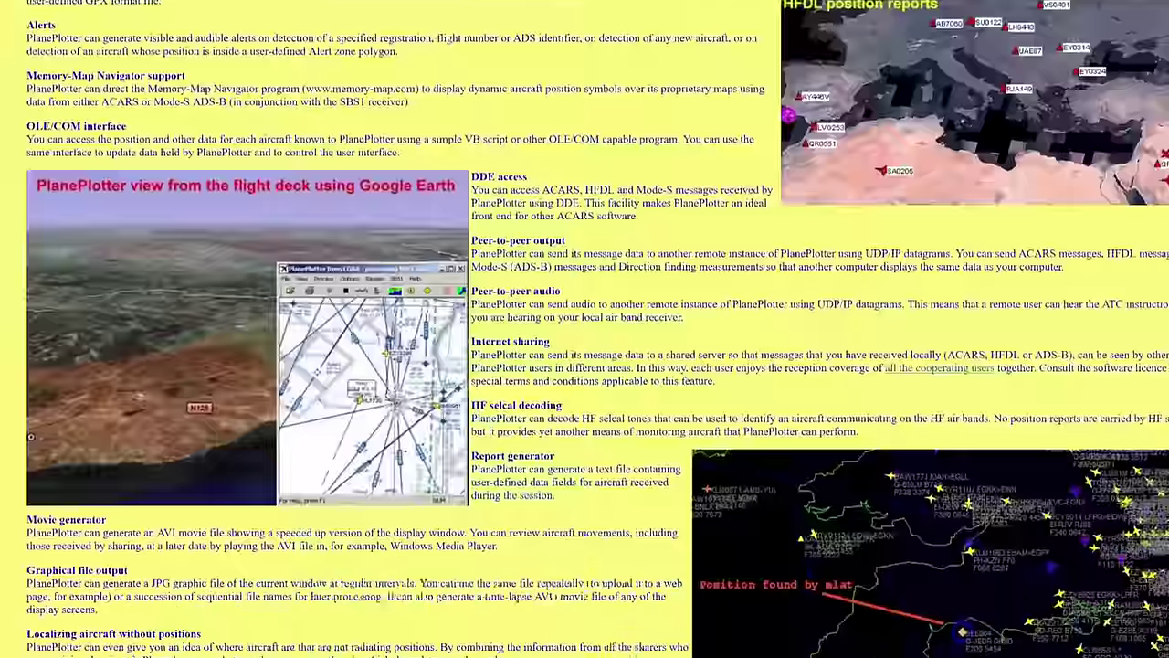
Step: Read through the PlanePlotter web page, covering its feature descriptions and the requirements to run it
{"action": "scroll", "coordinate": [607, 413], "scroll_direction": "down", "scroll_amount": 15}
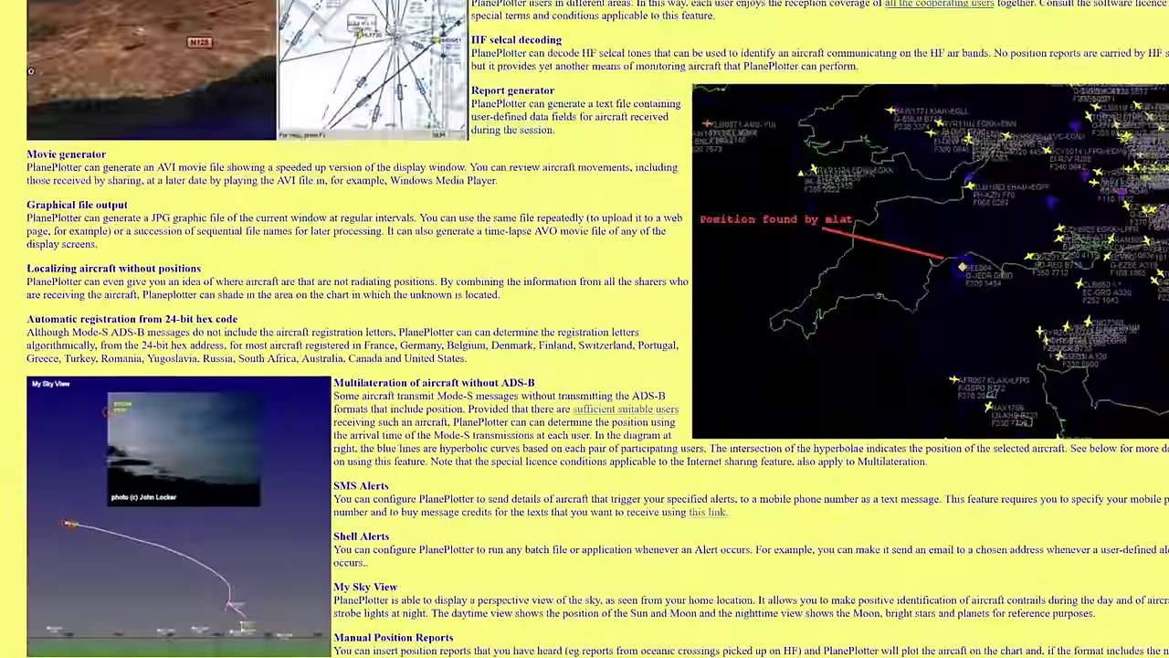
{"action": "scroll", "coordinate": [608, 413], "scroll_direction": "down", "scroll_amount": 10}
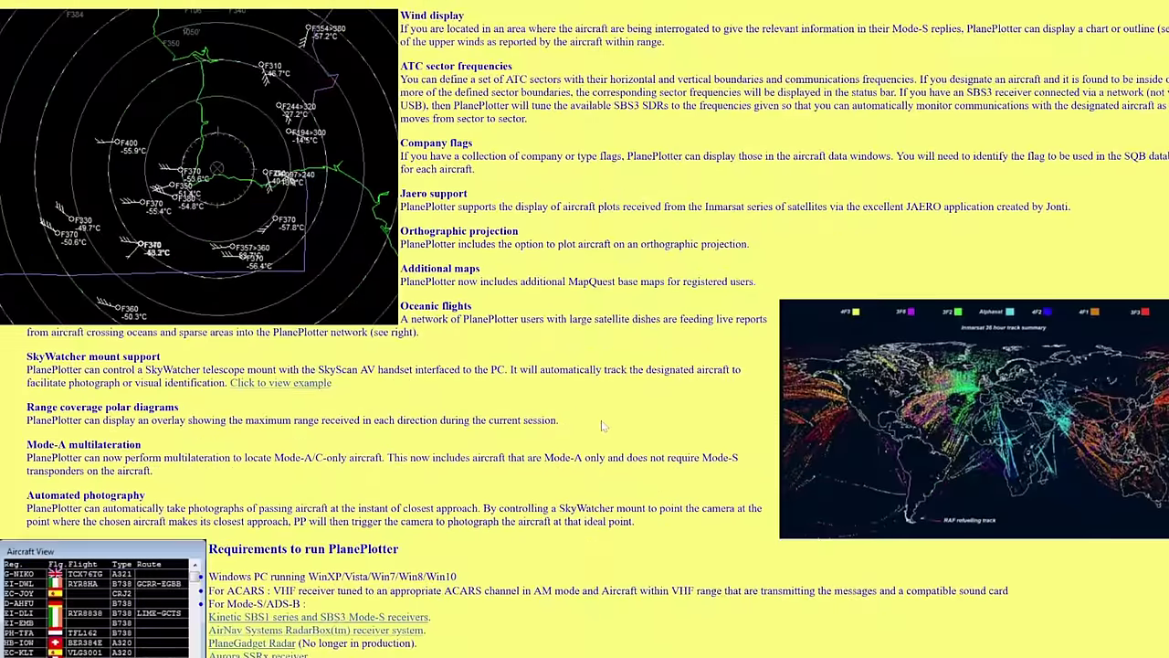
{"action": "scroll", "coordinate": [573, 473], "scroll_direction": "up", "scroll_amount": 15}
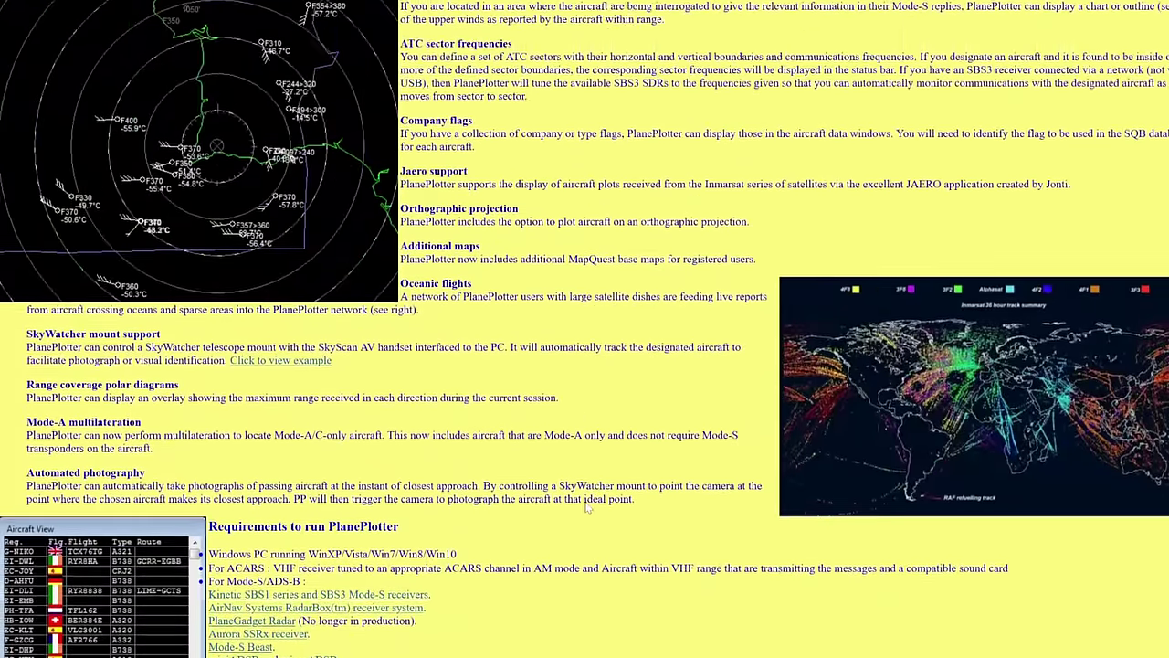
{"action": "scroll", "coordinate": [692, 498], "scroll_direction": "up", "scroll_amount": 15}
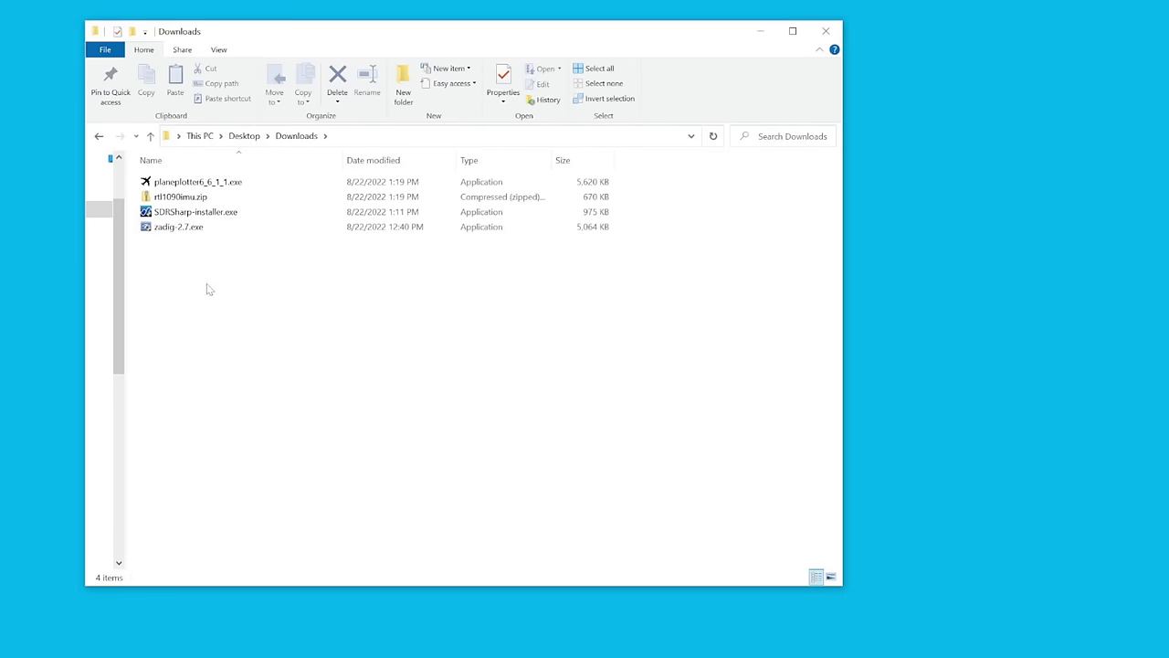
Step: Check the downloaded PlanePlotter, RTL1090 IMU, SDRSharp and Zadig files in the Downloads folder
{"action": "left_click", "coordinate": [197, 212]}
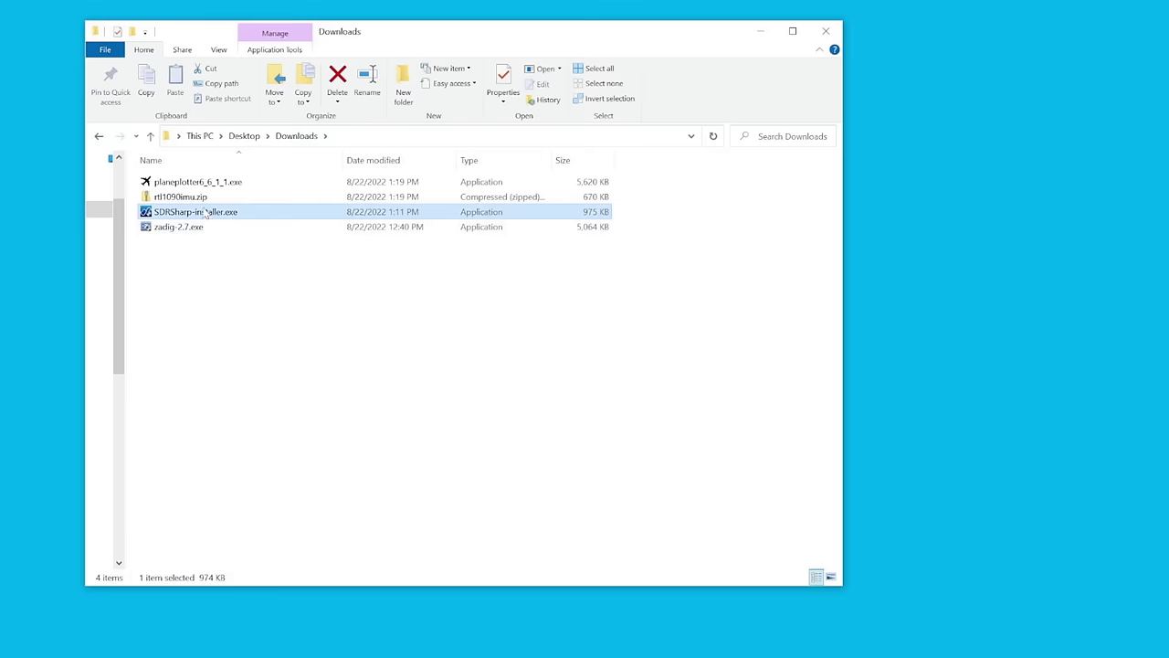
{"action": "left_click", "coordinate": [192, 198]}
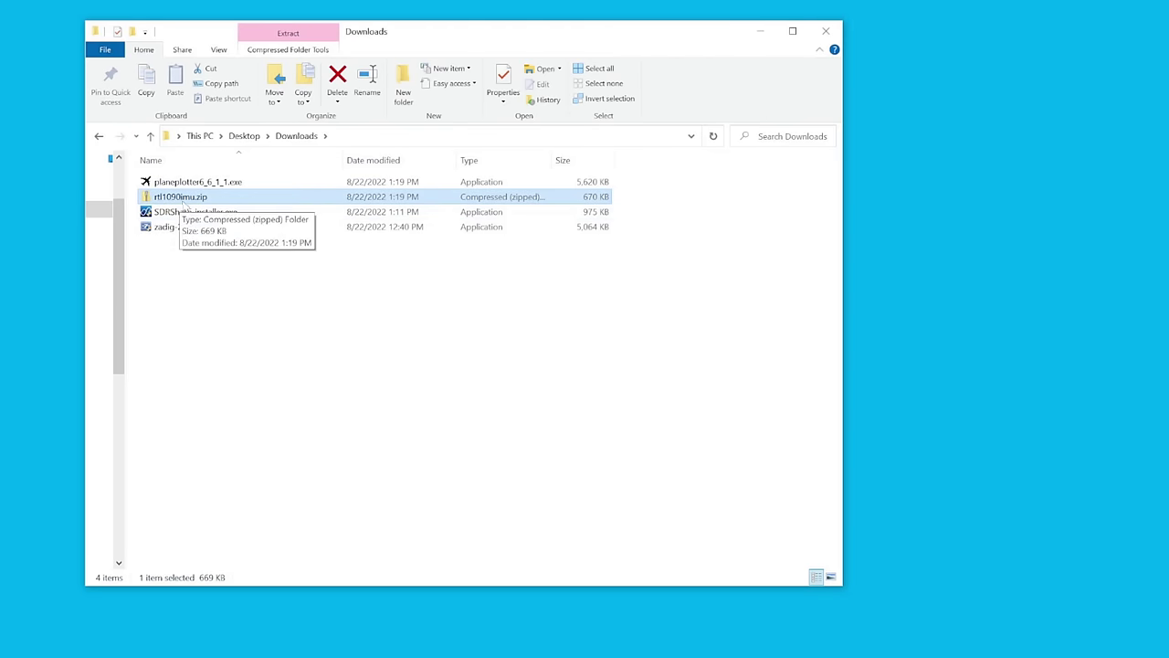
{"action": "left_click", "coordinate": [259, 336]}
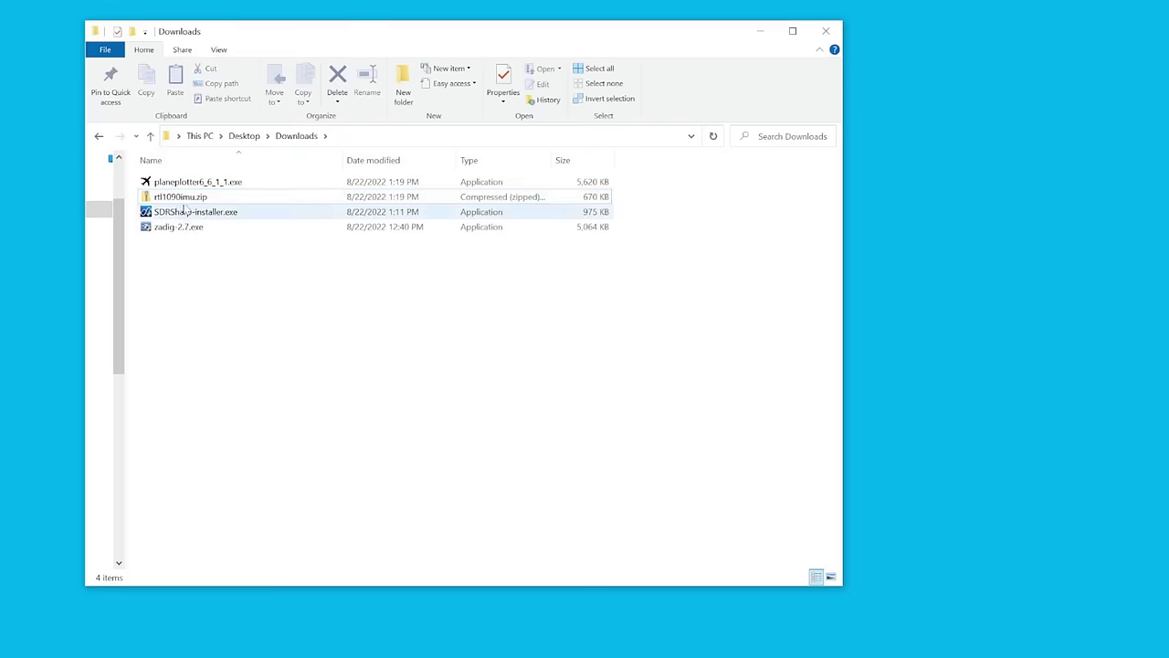
{"action": "left_click", "coordinate": [209, 230]}
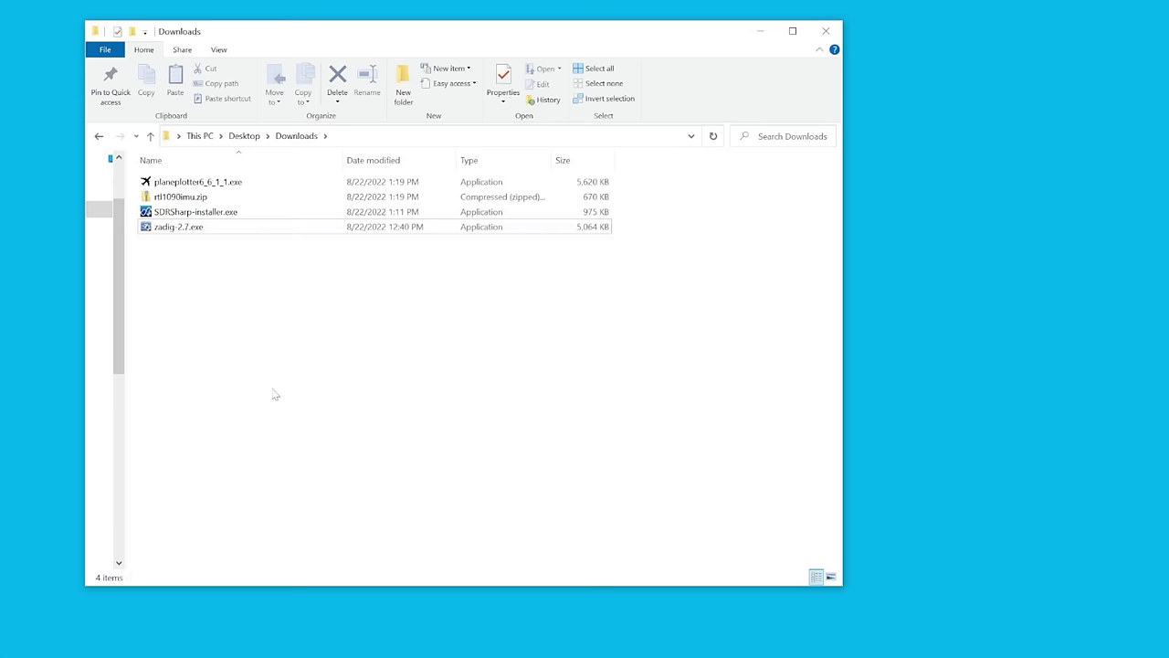
{"action": "left_click", "coordinate": [259, 182]}
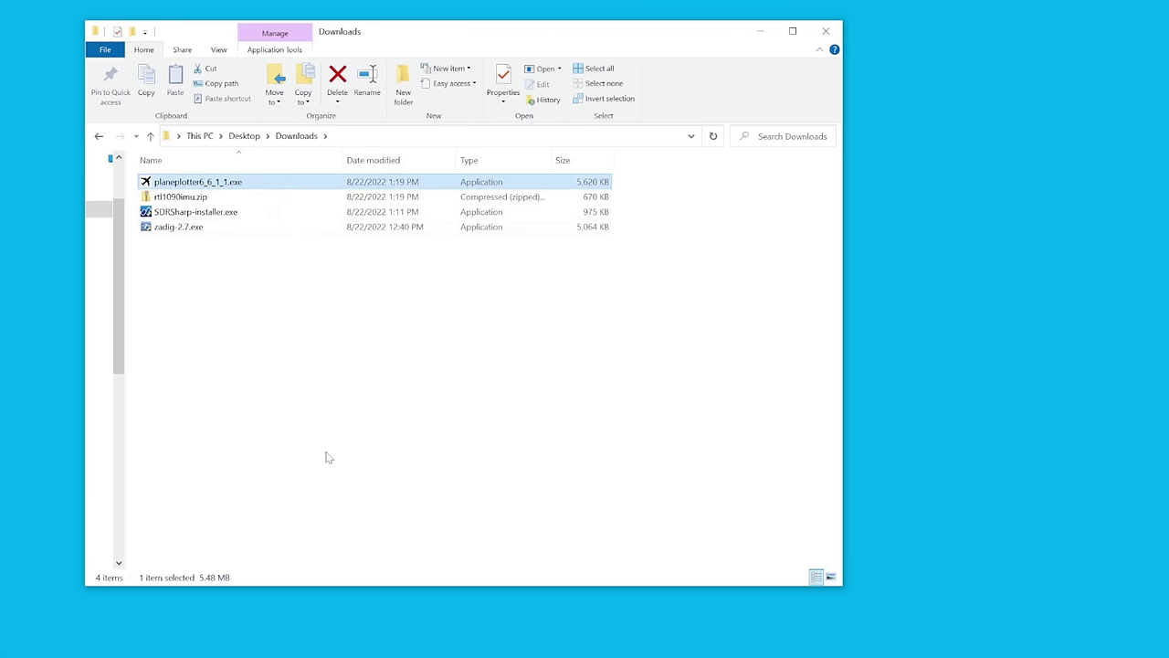
{"action": "left_click", "coordinate": [300, 437]}
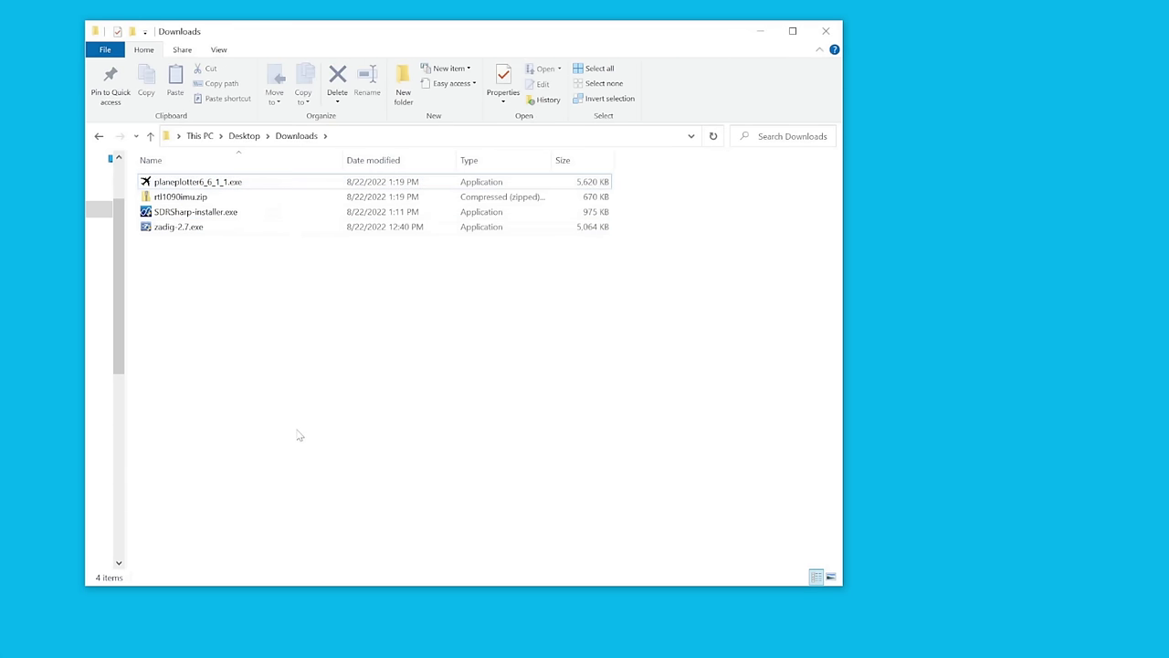
Step: Launch SDRSharp-installer.exe, review the More Plugins group and accept the default component selection
{"action": "double_click", "coordinate": [253, 216]}
{"action": "left_click", "coordinate": [657, 496]}
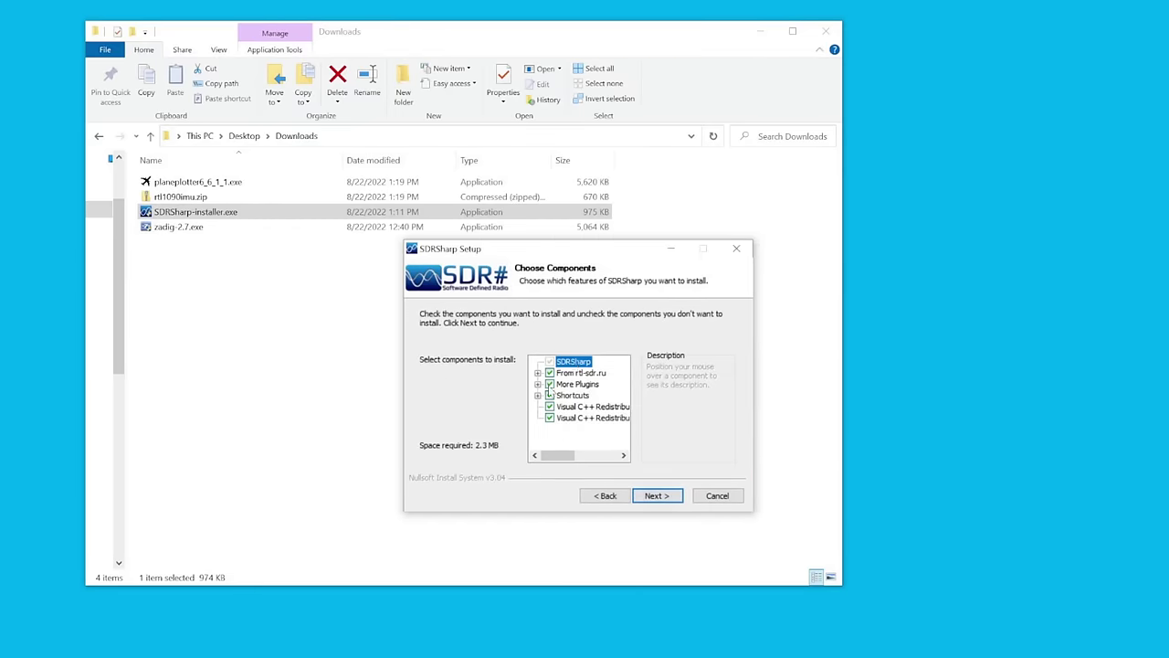
{"action": "left_click", "coordinate": [538, 385]}
{"action": "scroll", "coordinate": [571, 388], "scroll_direction": "down", "scroll_amount": 3}
{"action": "scroll", "coordinate": [551, 409], "scroll_direction": "up", "scroll_amount": 5}
{"action": "left_click", "coordinate": [539, 385]}
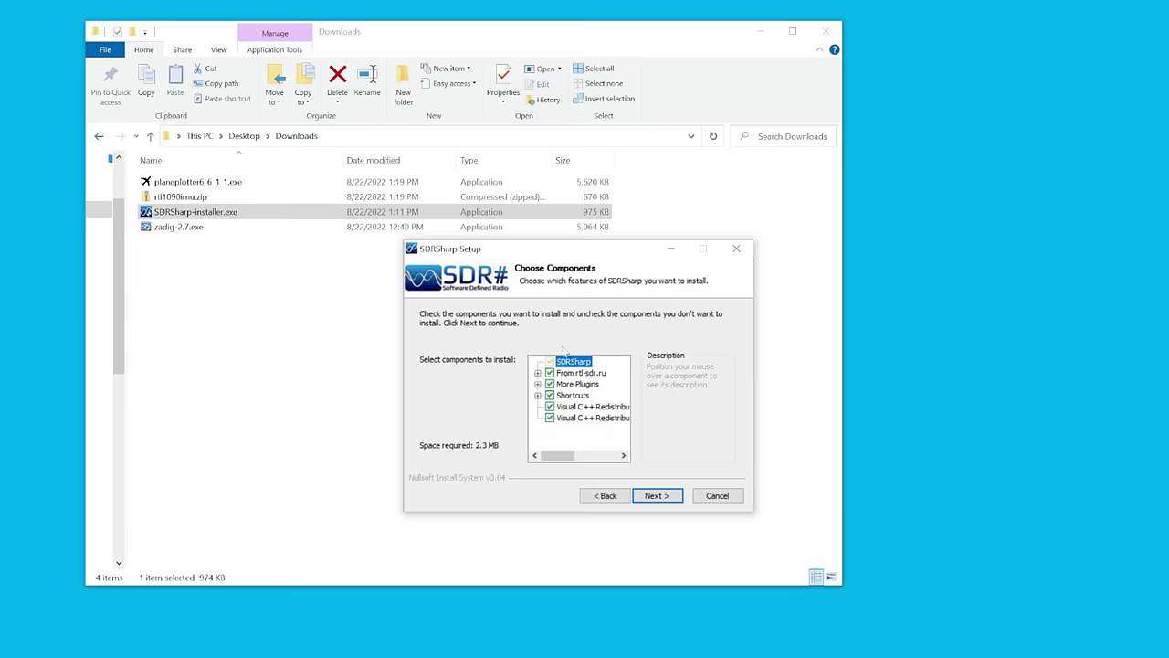
{"action": "left_click", "coordinate": [654, 496]}
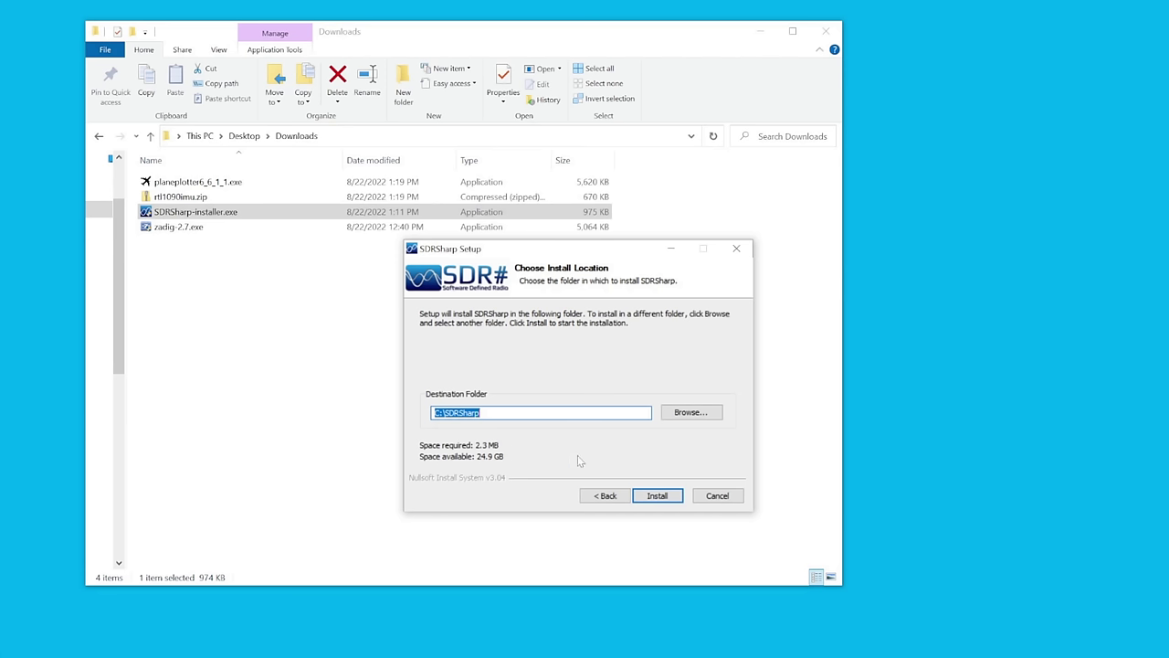
Step: Install SDRSharp in the destination folder C:\SDRSharp
{"action": "left_click", "coordinate": [652, 495]}
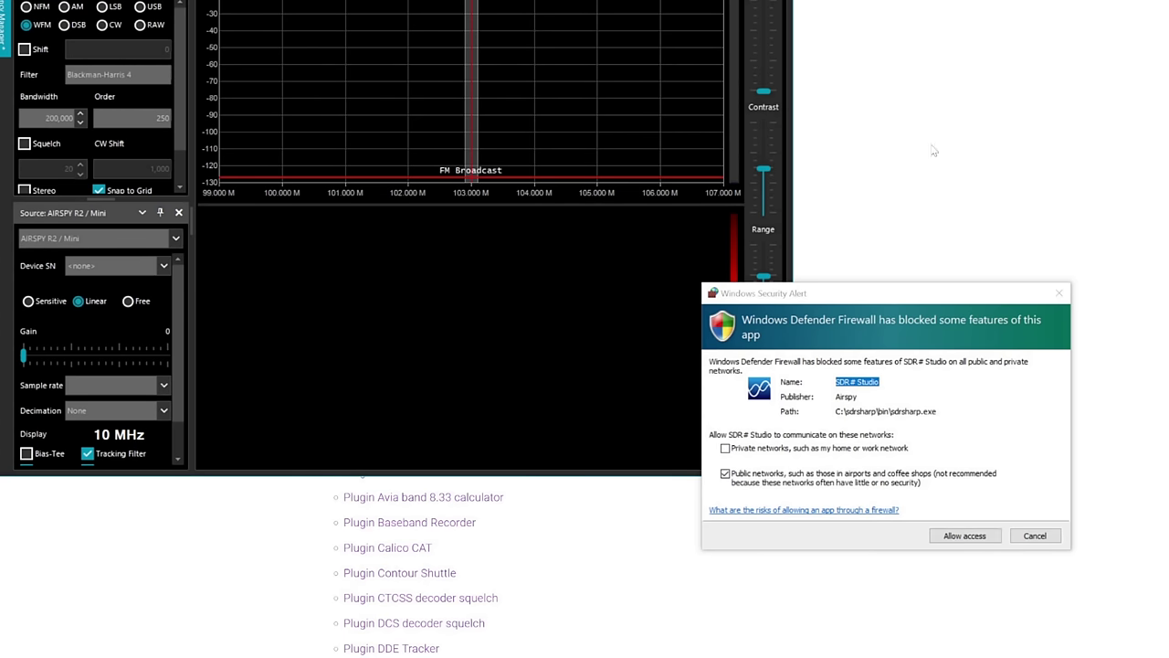
Step: Read through the included software and plugin list on the SDR# community installer web page
{"action": "left_click", "coordinate": [884, 138]}
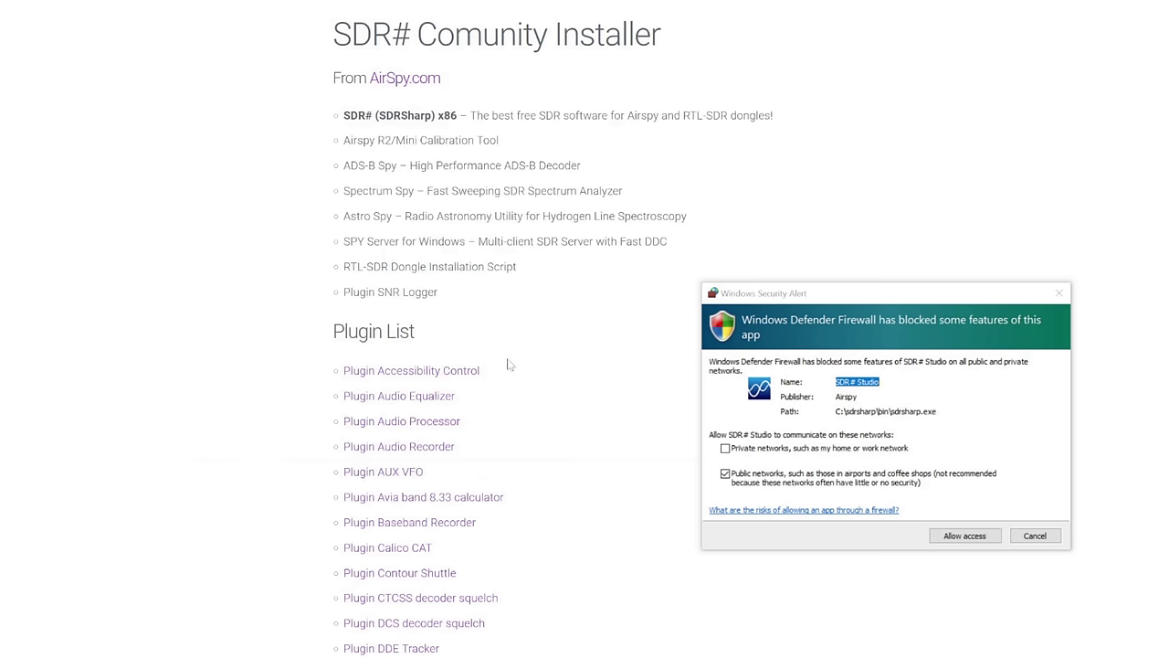
{"action": "scroll", "coordinate": [508, 356], "scroll_direction": "down", "scroll_amount": 3}
{"action": "scroll", "coordinate": [514, 368], "scroll_direction": "up", "scroll_amount": 3}
{"action": "scroll", "coordinate": [529, 370], "scroll_direction": "down", "scroll_amount": 5}
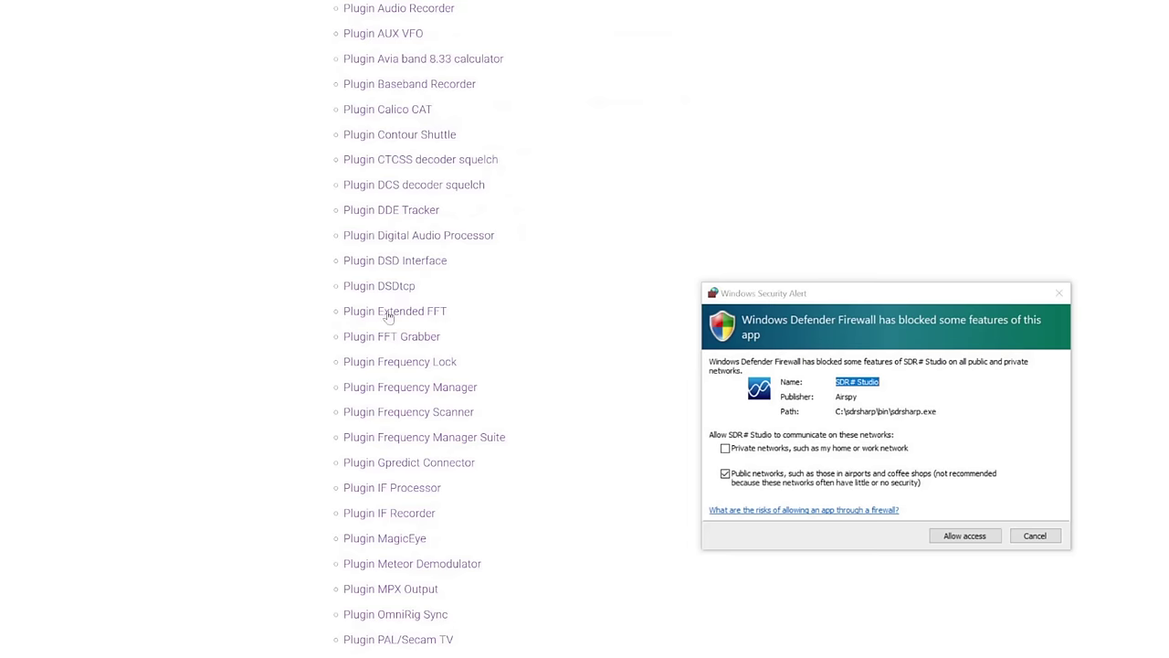
{"action": "scroll", "coordinate": [473, 402], "scroll_direction": "up", "scroll_amount": 3}
{"action": "scroll", "coordinate": [457, 404], "scroll_direction": "down", "scroll_amount": 5}
{"action": "scroll", "coordinate": [496, 368], "scroll_direction": "up", "scroll_amount": 3}
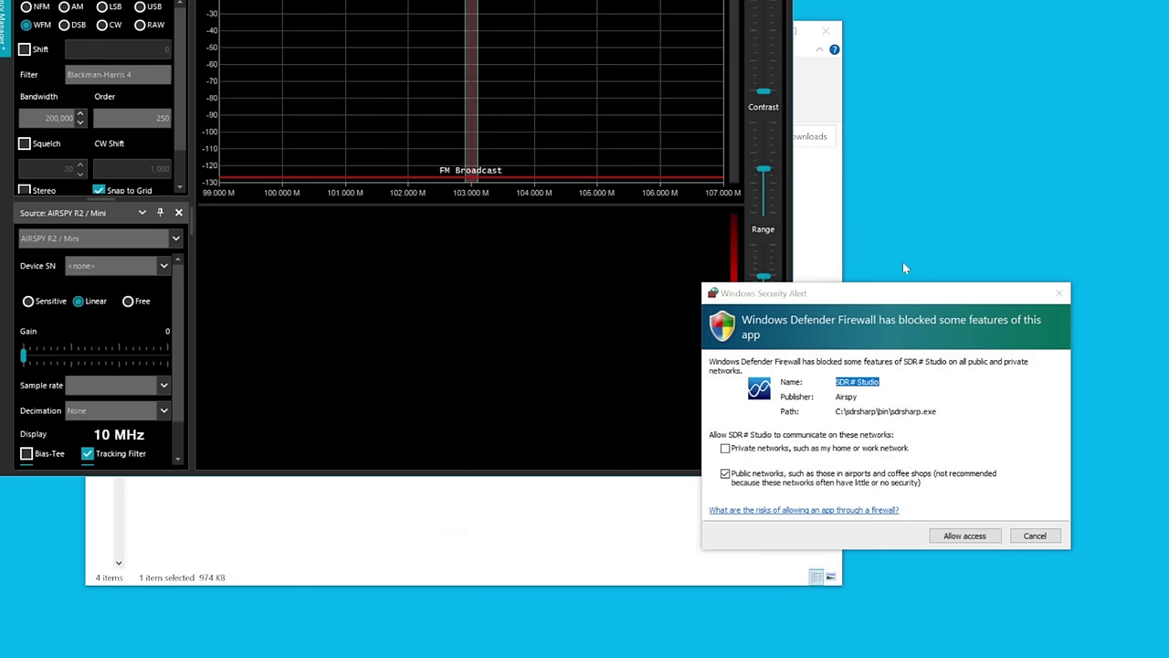
Step: Deselect public network access for SDR# Studio in the firewall alert and dismiss it without allowing access
{"action": "left_click_drag", "start_coordinate": [873, 299], "coordinate": [649, 233]}
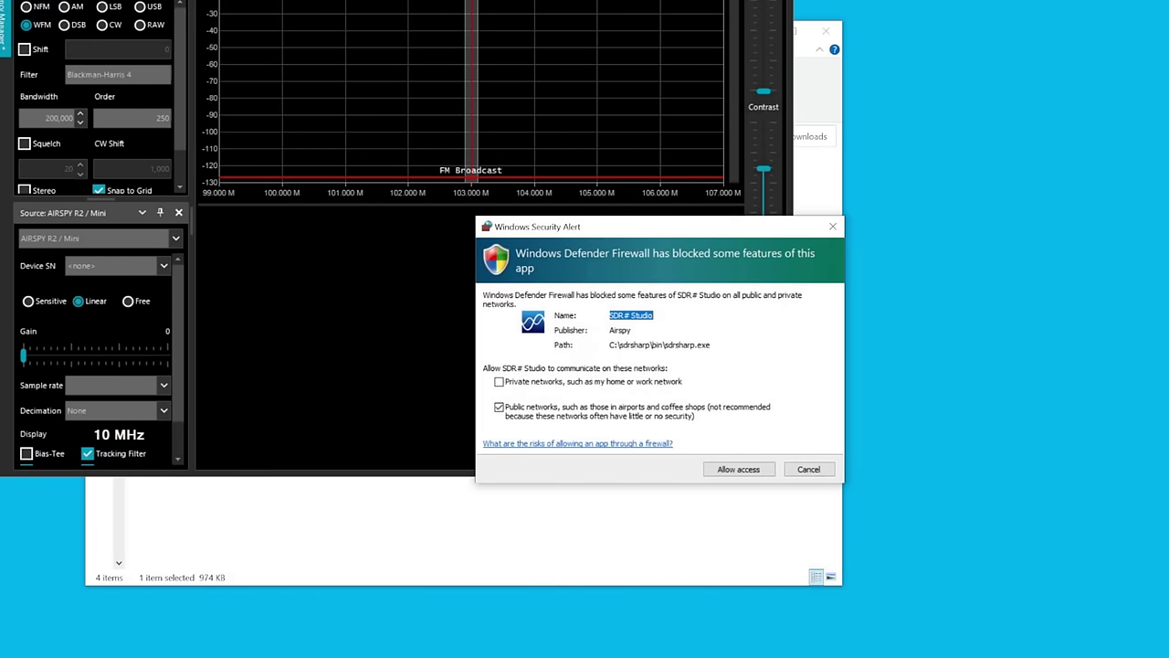
{"action": "left_click", "coordinate": [499, 409]}
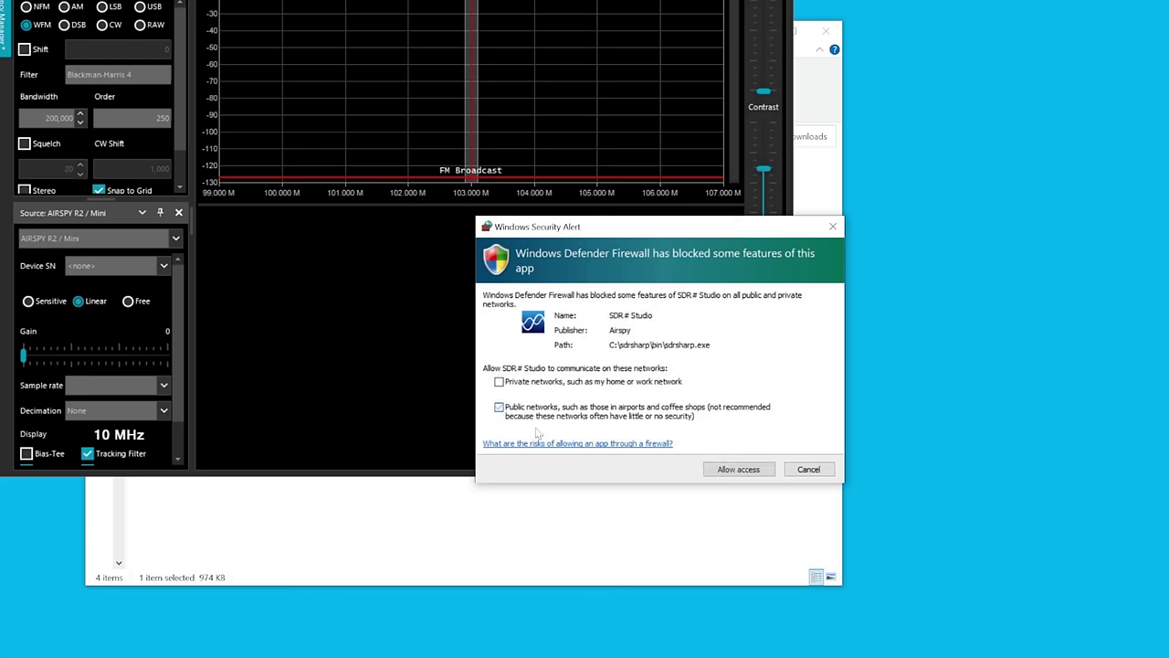
{"action": "left_click", "coordinate": [808, 469]}
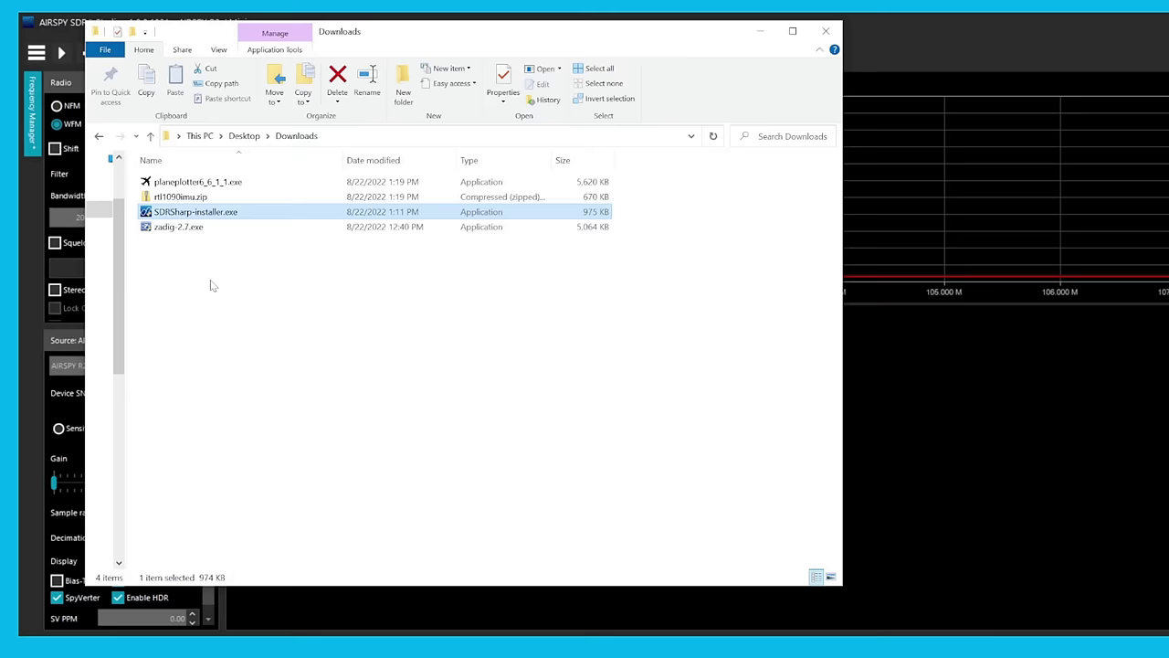
Step: Clear SDR# from view, select rtl1090imu.zip in the Downloads folder and bring up its extraction option
{"action": "left_click", "coordinate": [182, 196]}
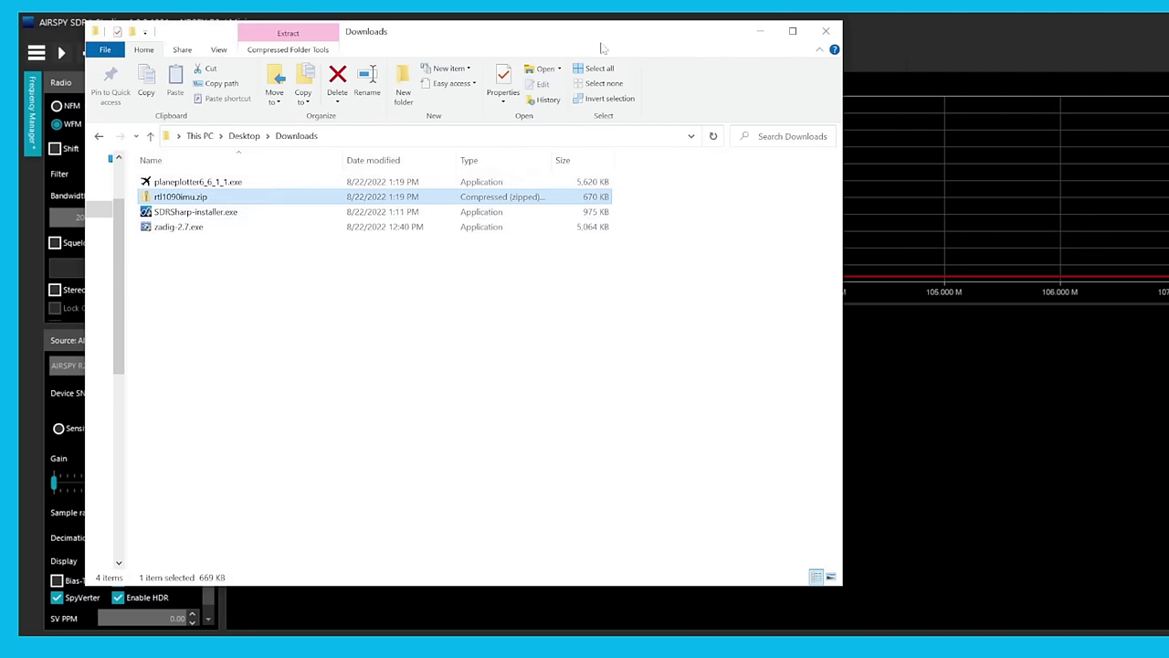
{"action": "left_click", "coordinate": [759, 31]}
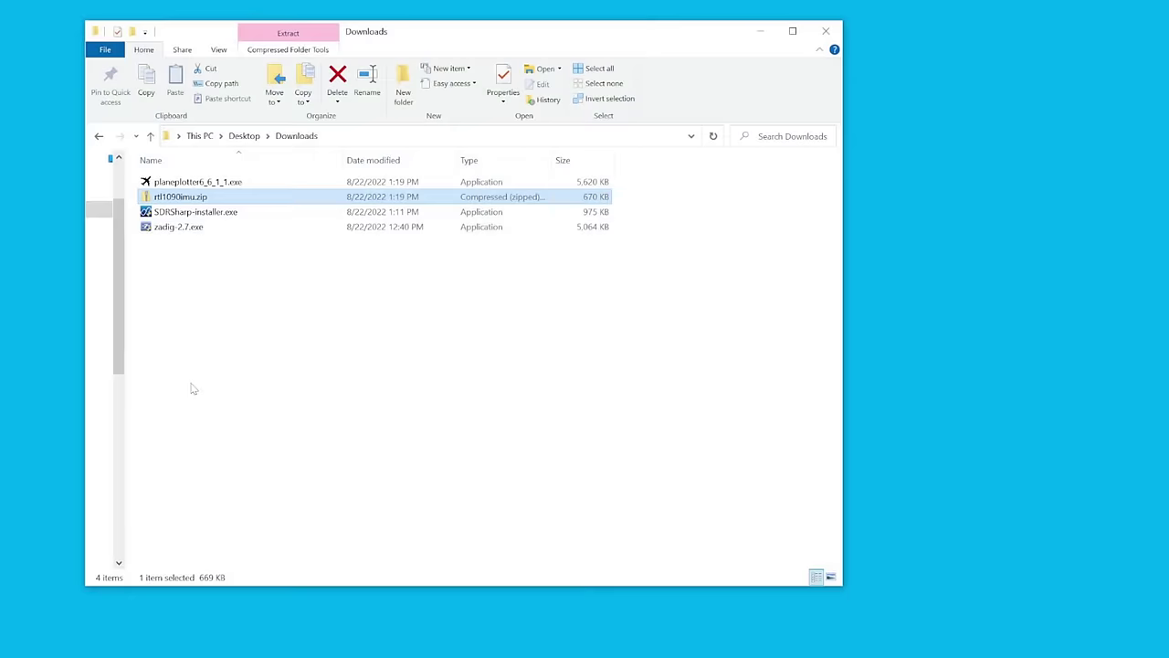
{"action": "left_click", "coordinate": [190, 213]}
{"action": "right_click", "coordinate": [193, 199]}
{"action": "left_click", "coordinate": [182, 182]}
{"action": "left_click", "coordinate": [194, 197]}
{"action": "right_click", "coordinate": [195, 197]}
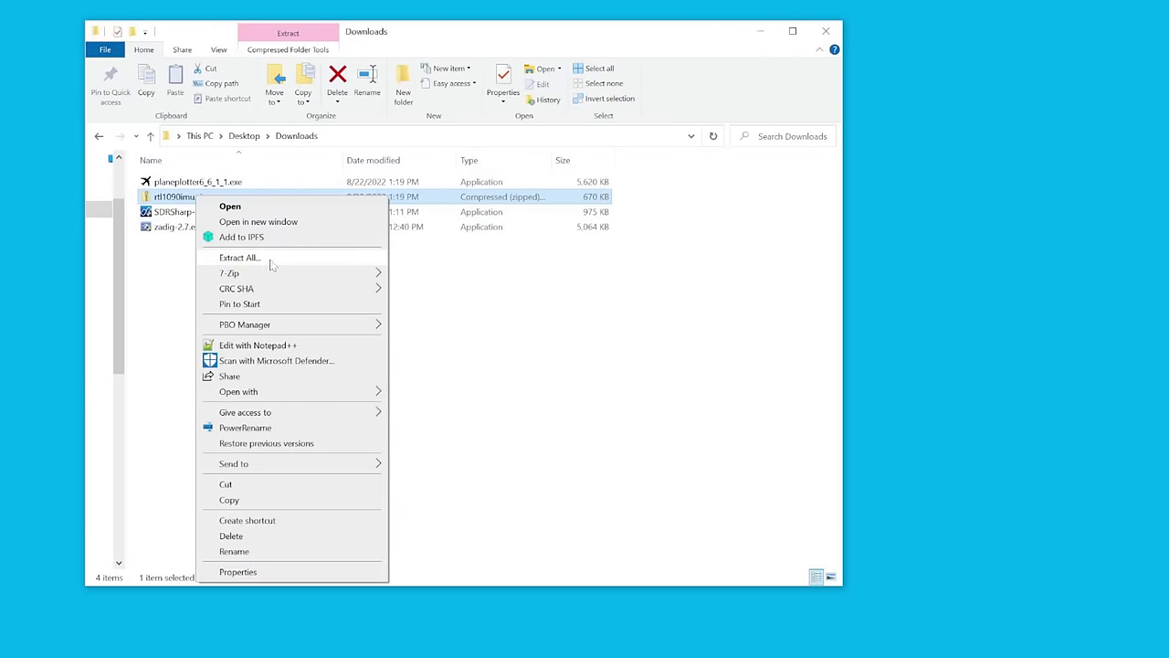
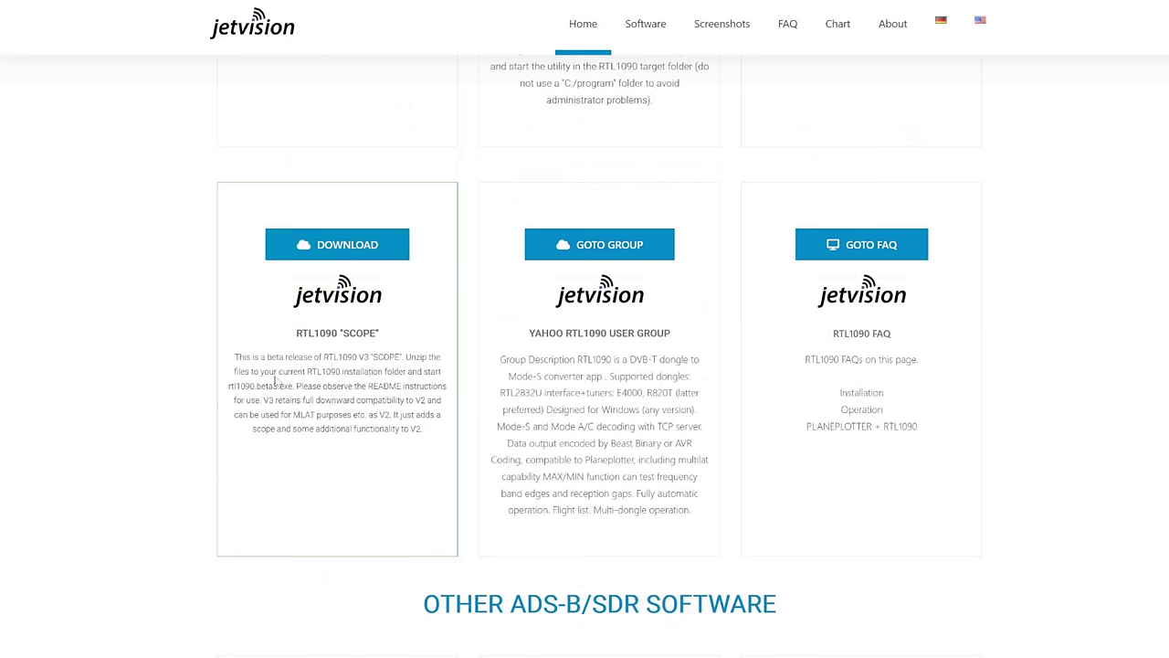
Step: Locate the RTL1090 "SCOPE" beta on the jetvision page and return to the Downloads folder
{"action": "left_click_drag", "start_coordinate": [296, 340], "coordinate": [393, 340]}
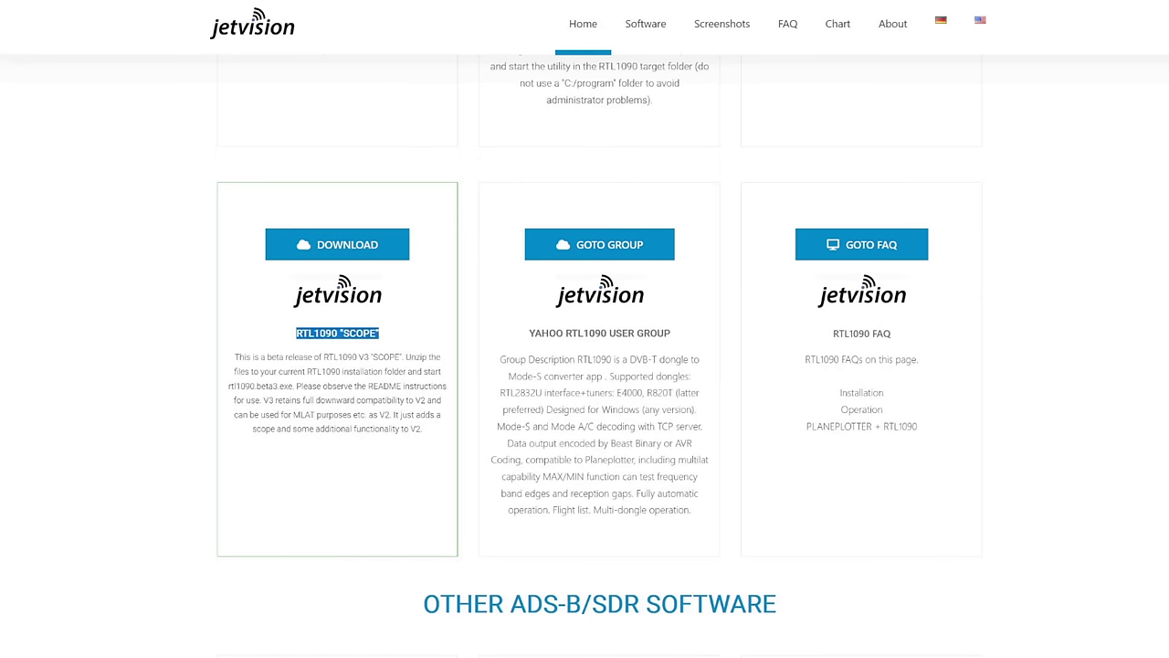
{"action": "left_click", "coordinate": [392, 344]}
{"action": "key", "text": "alt+Tab"}
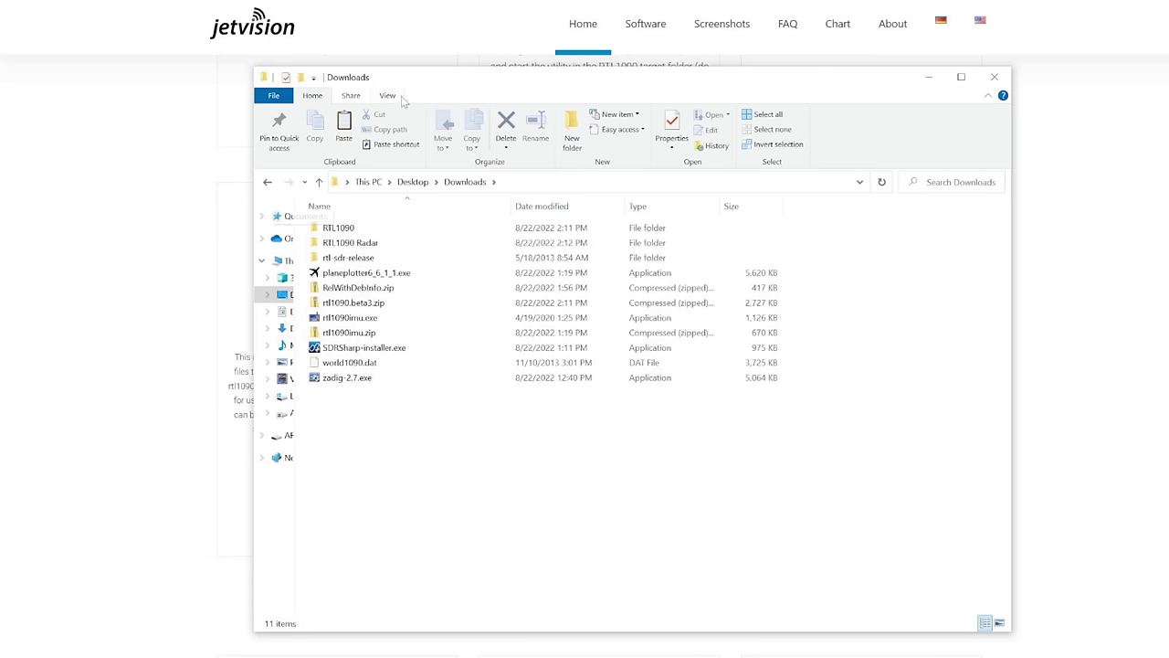
{"action": "left_click_drag", "start_coordinate": [403, 82], "coordinate": [532, 85]}
{"action": "left_click_drag", "start_coordinate": [297, 333], "coordinate": [342, 333]}
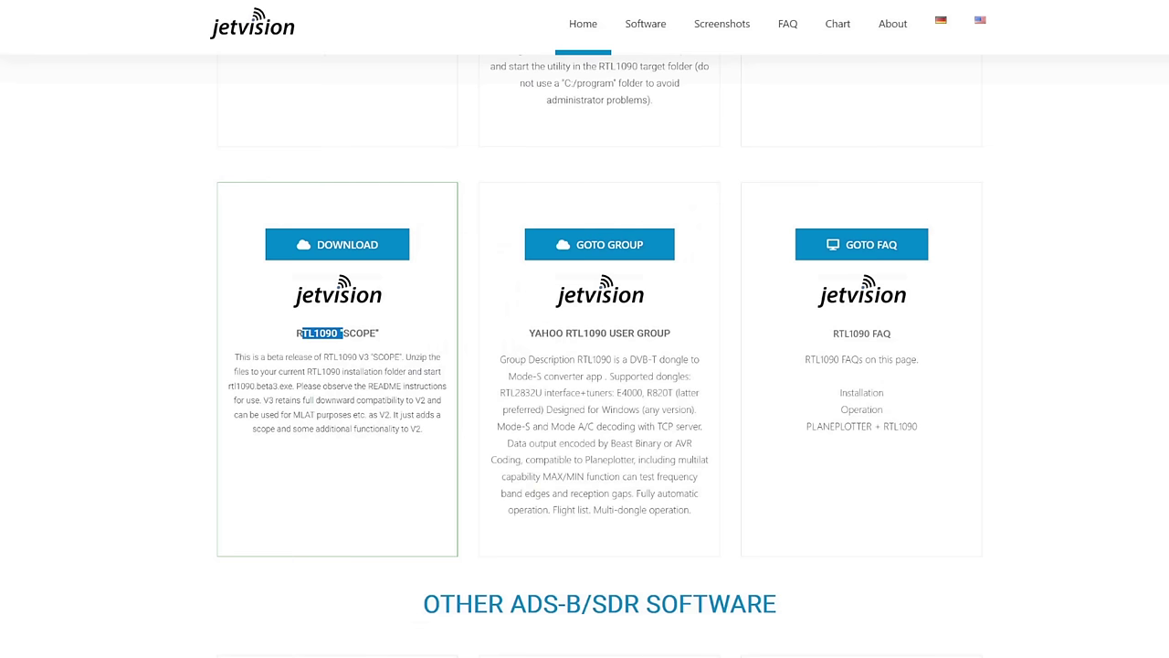
{"action": "key", "text": "alt+Tab"}
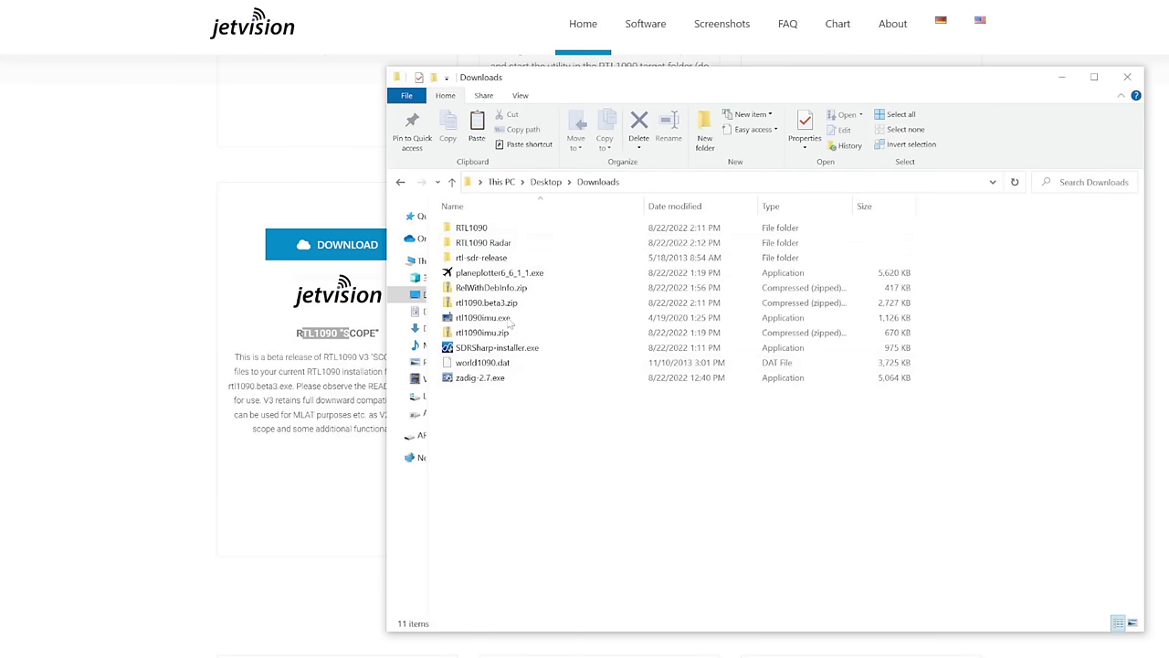
Step: Copy all files from the RTL1090 Radar folder into the RTL1090 folder, replacing the existing rtl1090.exe
{"action": "double_click", "coordinate": [507, 245]}
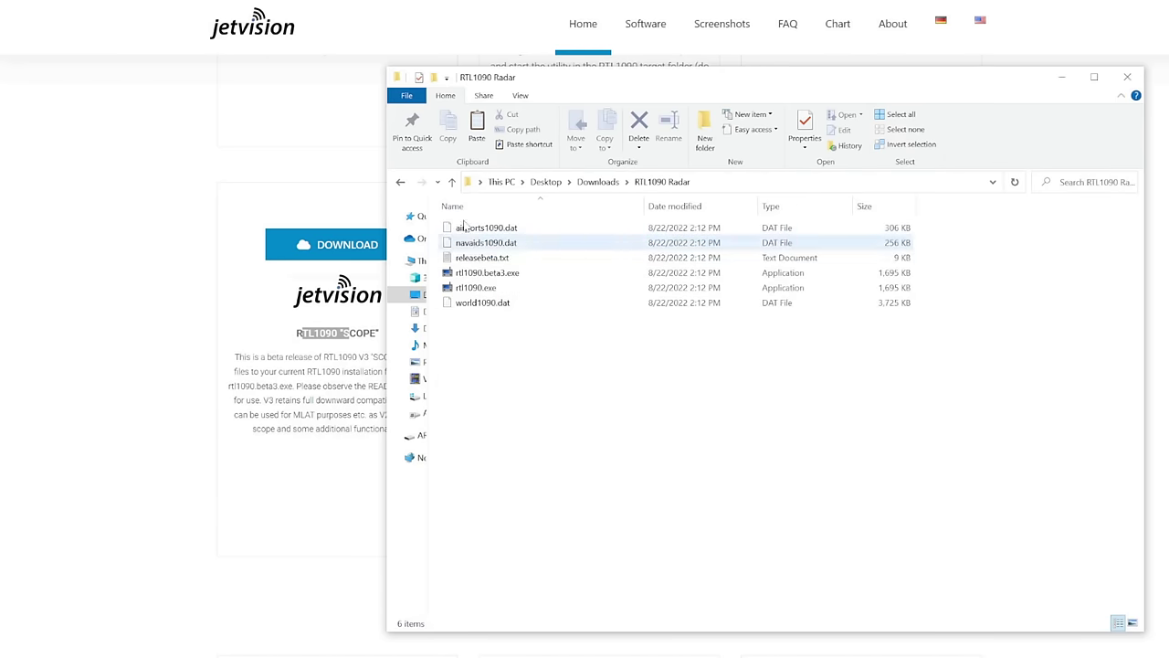
{"action": "left_click", "coordinate": [533, 230]}
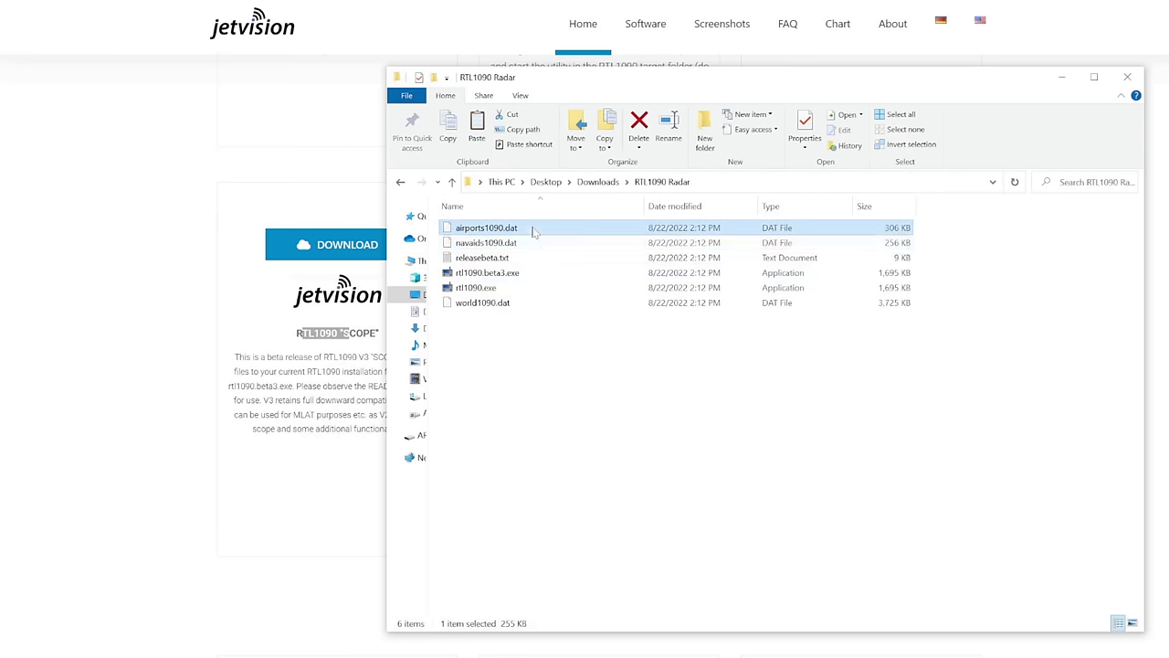
{"action": "left_click", "coordinate": [543, 361]}
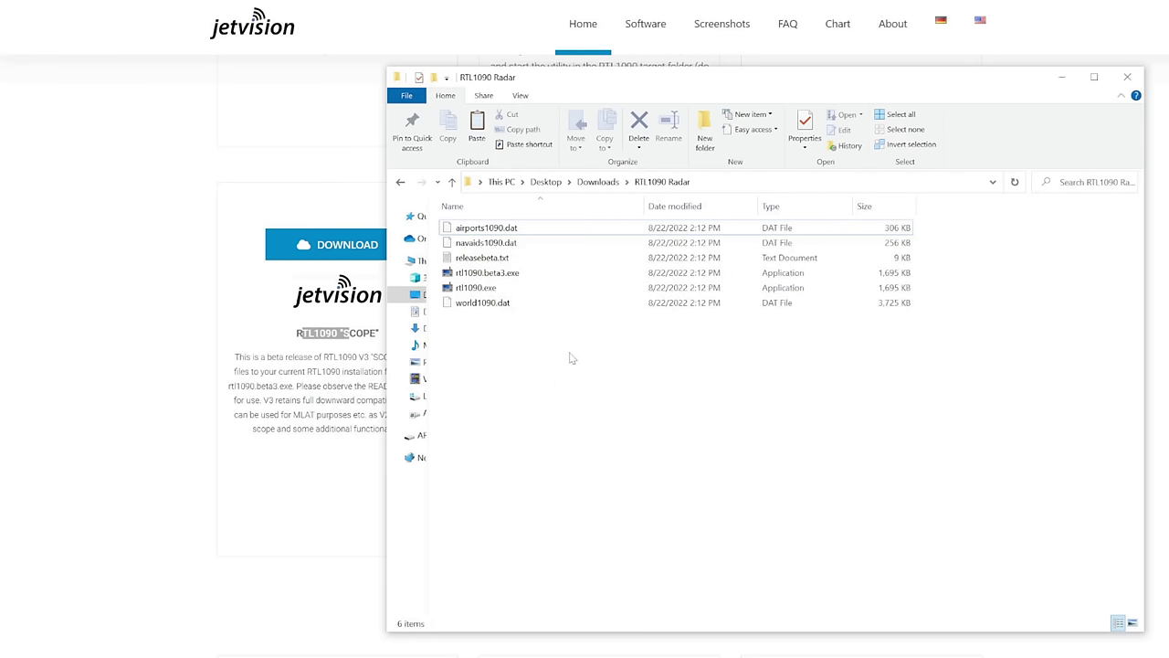
{"action": "left_click_drag", "start_coordinate": [570, 357], "coordinate": [450, 216]}
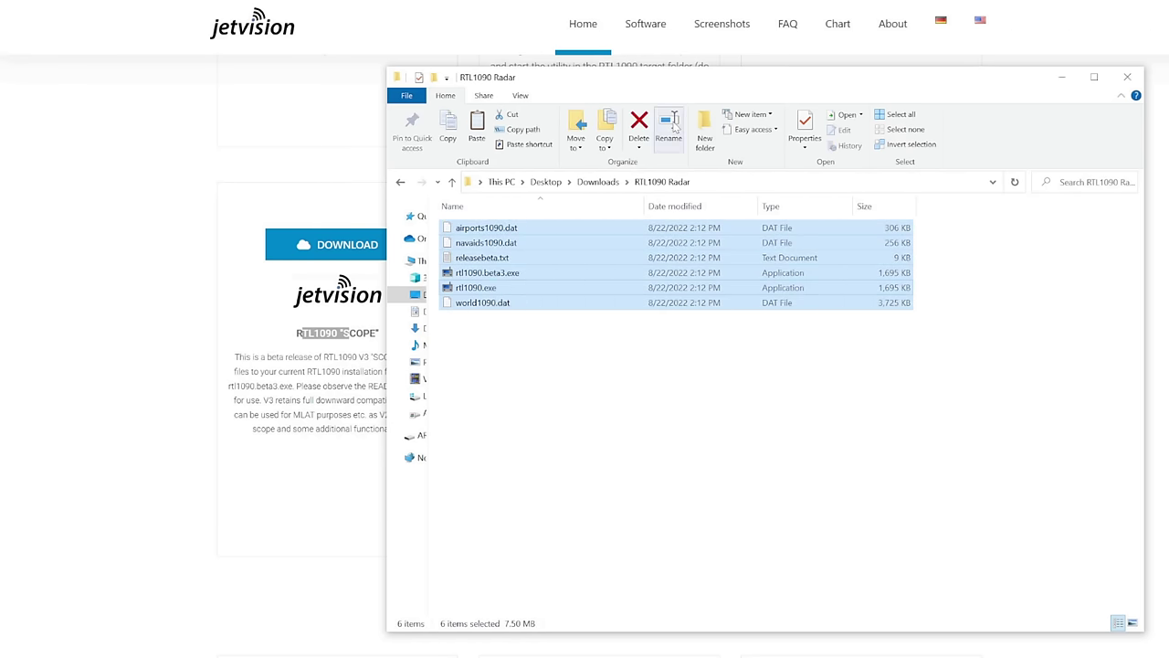
{"action": "left_click", "coordinate": [597, 182]}
{"action": "left_click", "coordinate": [493, 230]}
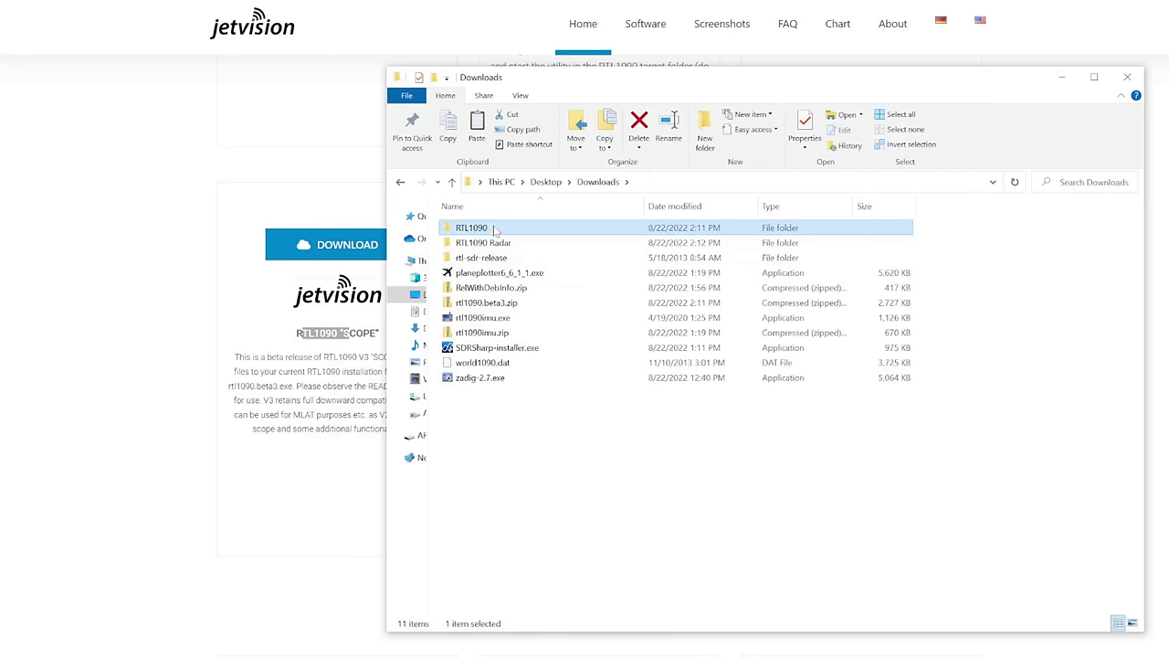
{"action": "double_click", "coordinate": [493, 231]}
{"action": "key", "text": "ctrl+v"}
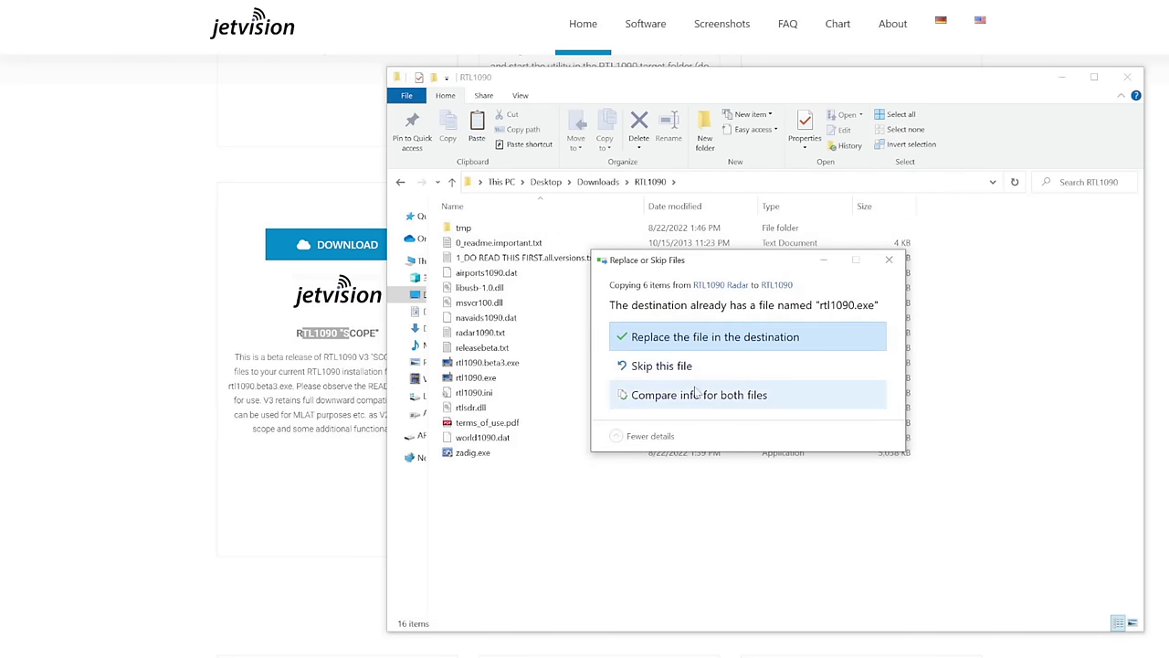
{"action": "left_click", "coordinate": [678, 338]}
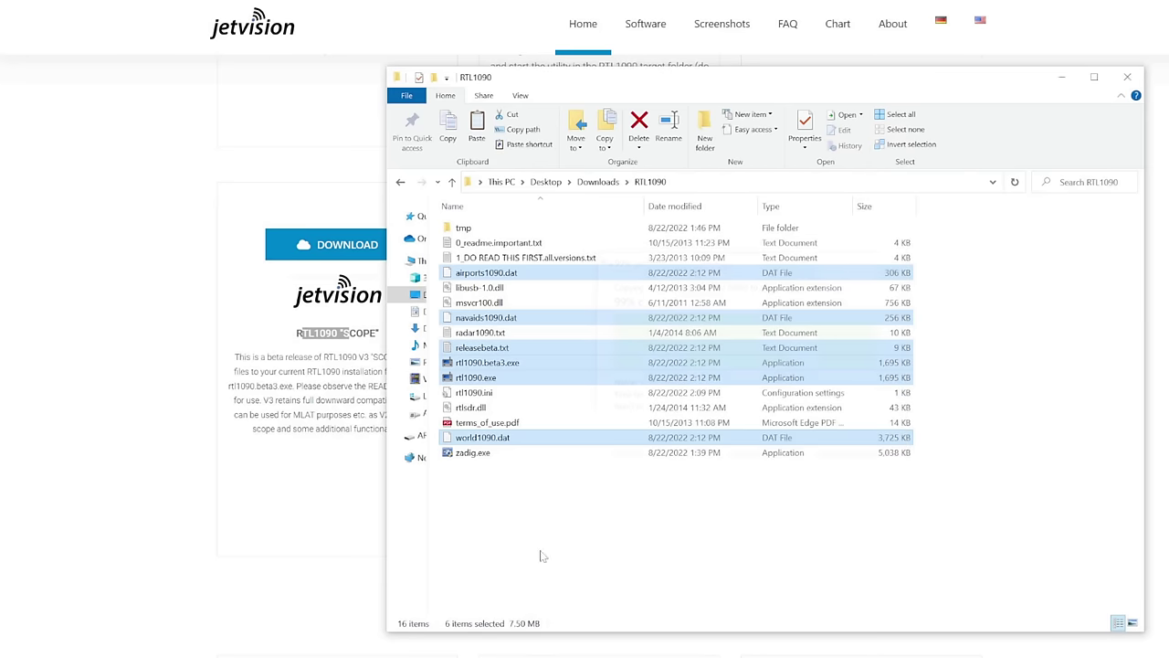
{"action": "left_click", "coordinate": [517, 532]}
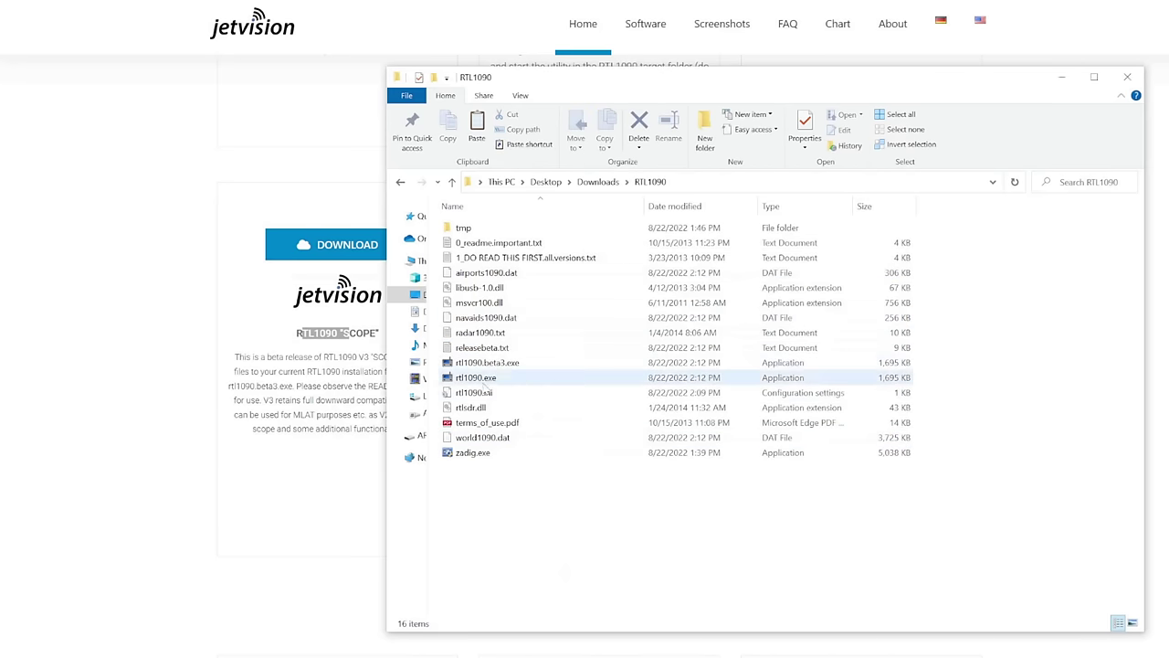
Step: Launch rtl1090.beta3.exe, show the Scope radar display, widen its range to 300 NM and shift its centre
{"action": "double_click", "coordinate": [484, 362]}
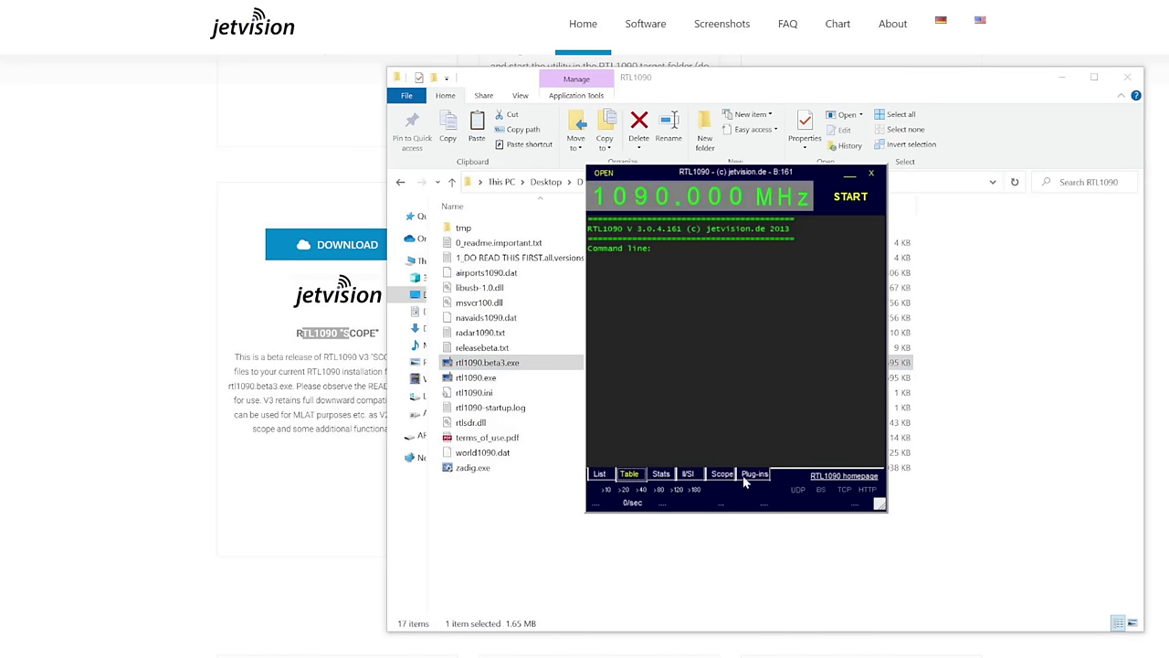
{"action": "left_click", "coordinate": [720, 474]}
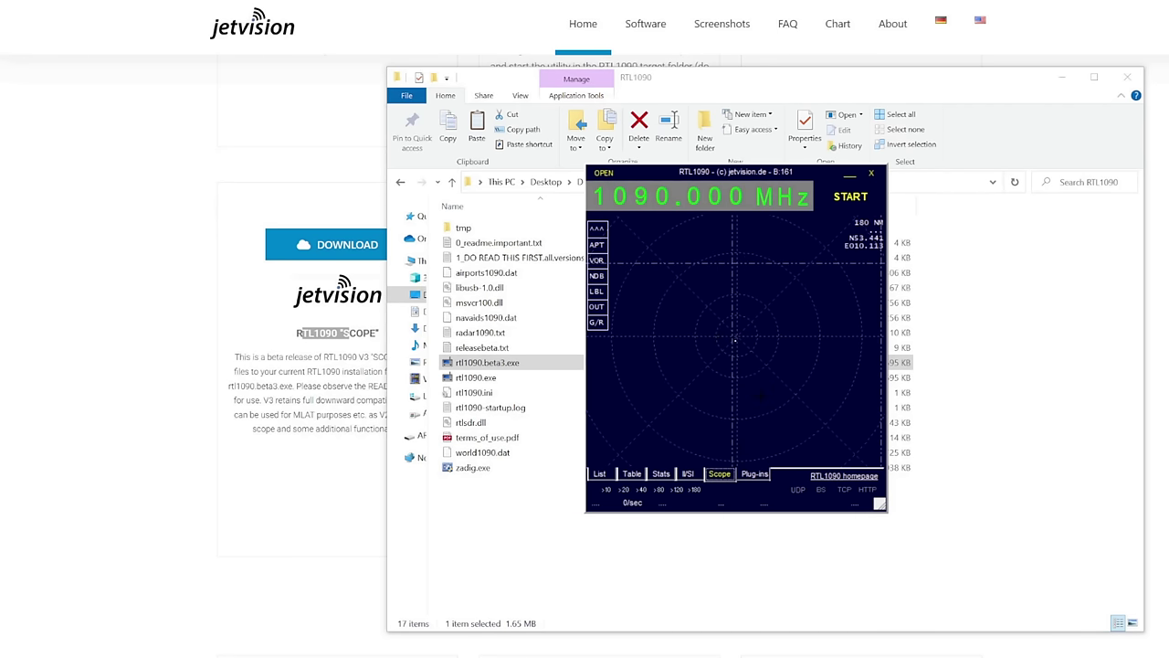
{"action": "scroll", "coordinate": [734, 265], "scroll_direction": "down", "scroll_amount": 2}
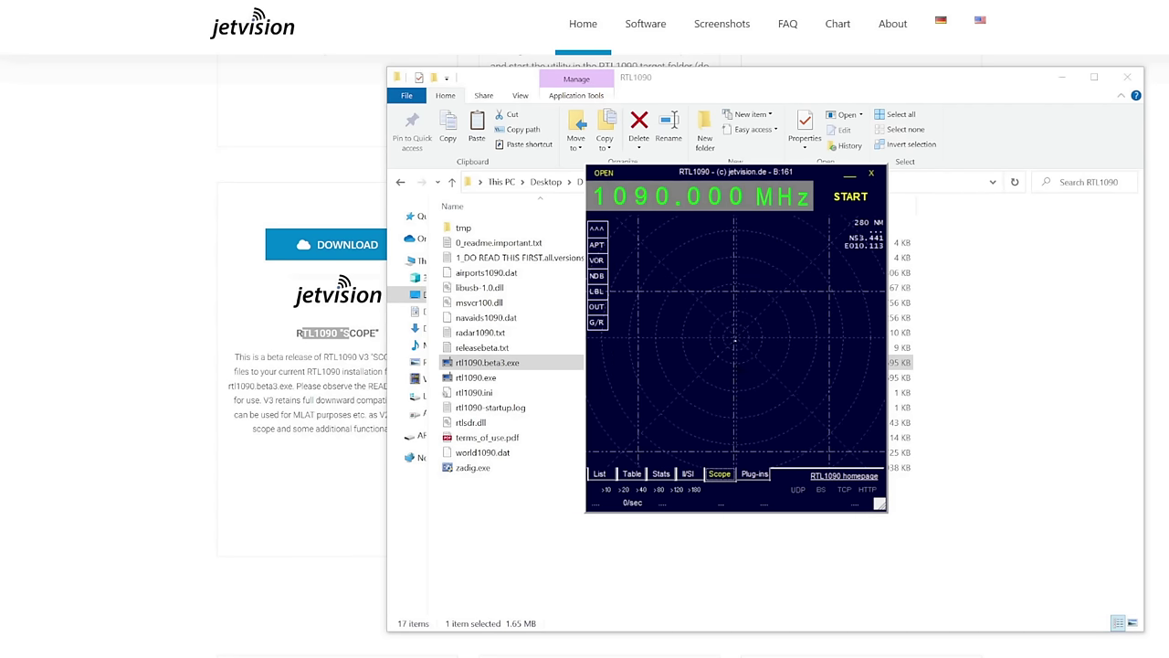
{"action": "left_click_drag", "start_coordinate": [734, 340], "coordinate": [706, 334]}
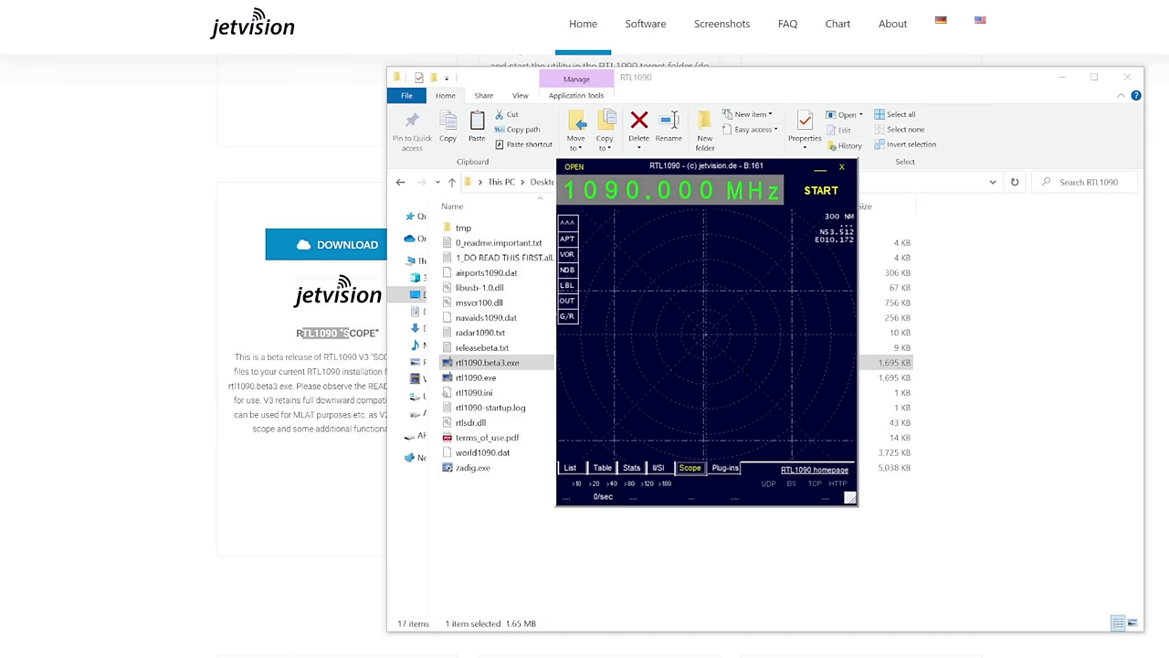
{"action": "left_click_drag", "start_coordinate": [710, 304], "coordinate": [706, 334]}
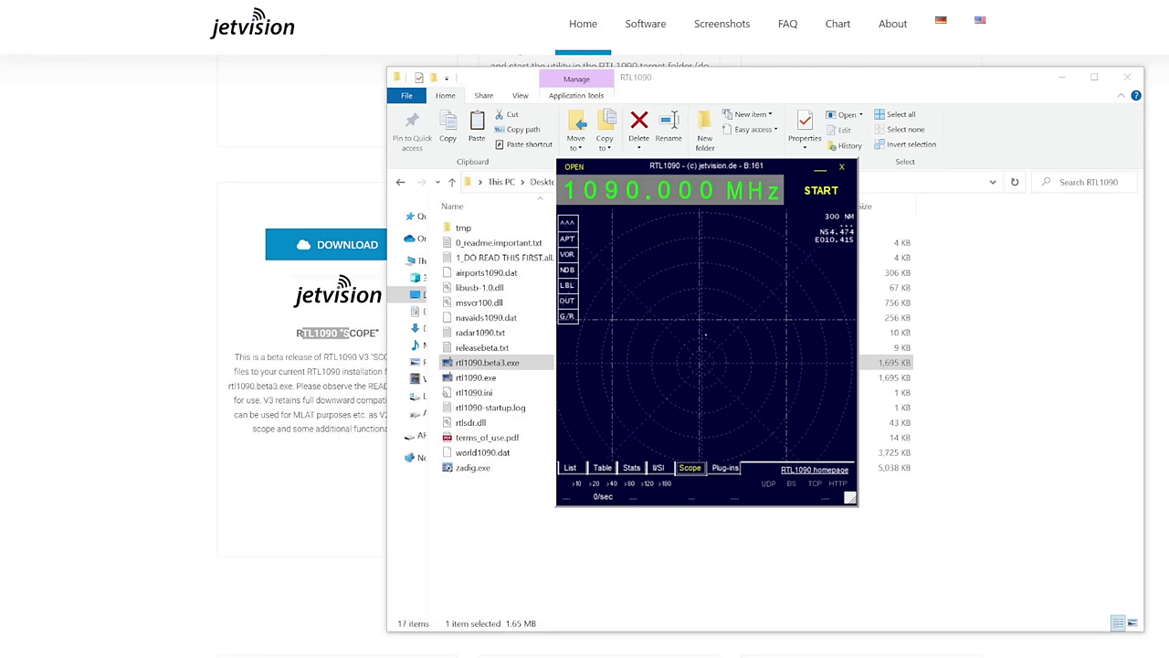
Step: Check the Table and List views of RTL1090 and return to the Scope display
{"action": "left_click", "coordinate": [602, 468]}
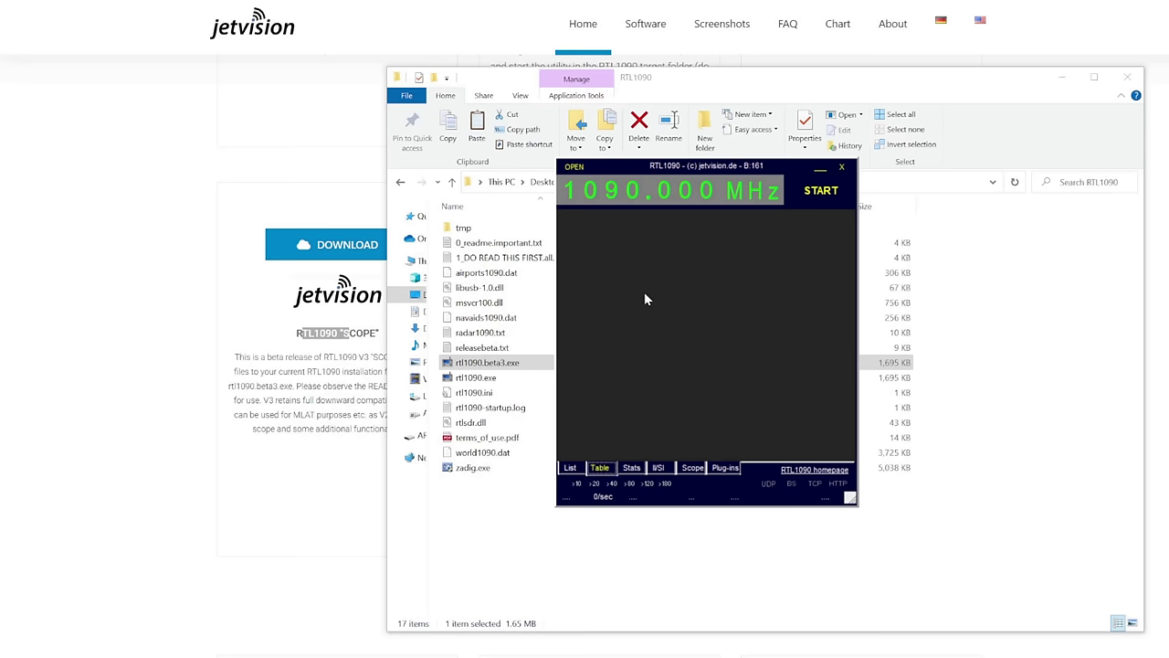
{"action": "left_click", "coordinate": [569, 467]}
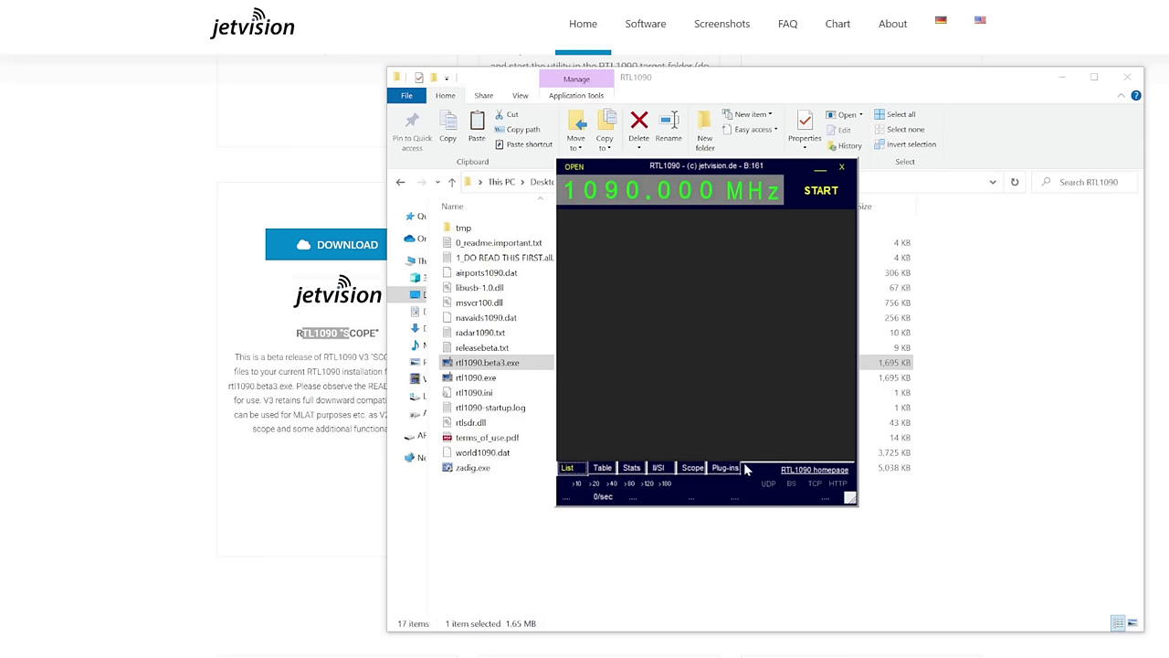
{"action": "left_click", "coordinate": [694, 469]}
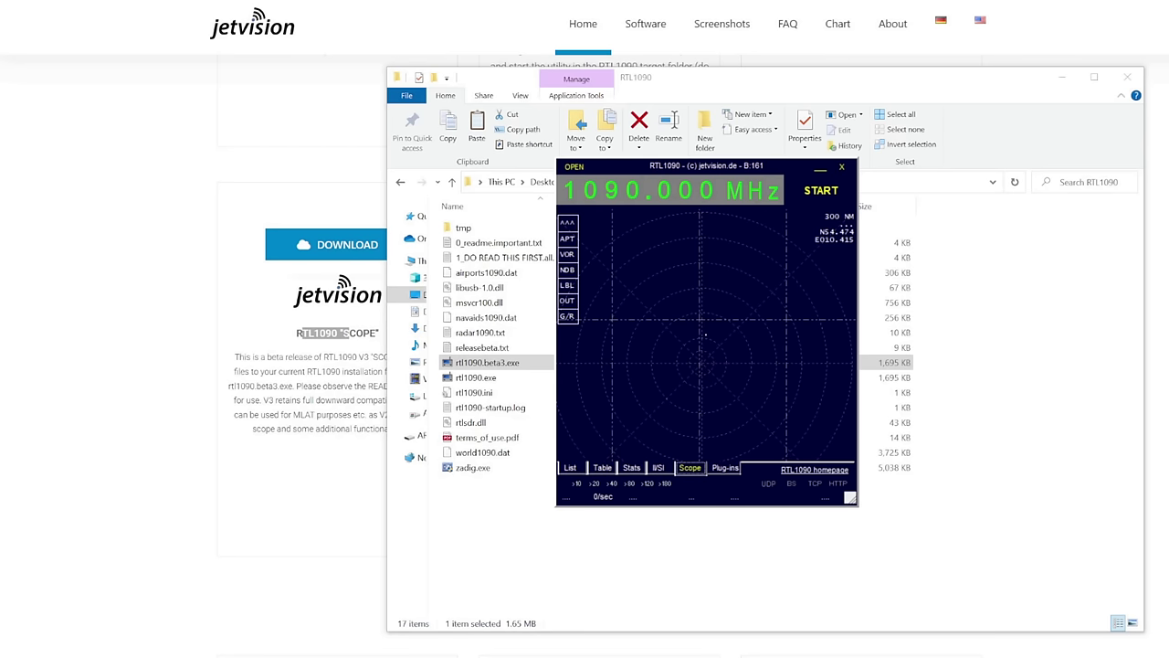
{"action": "key", "text": "Down"}
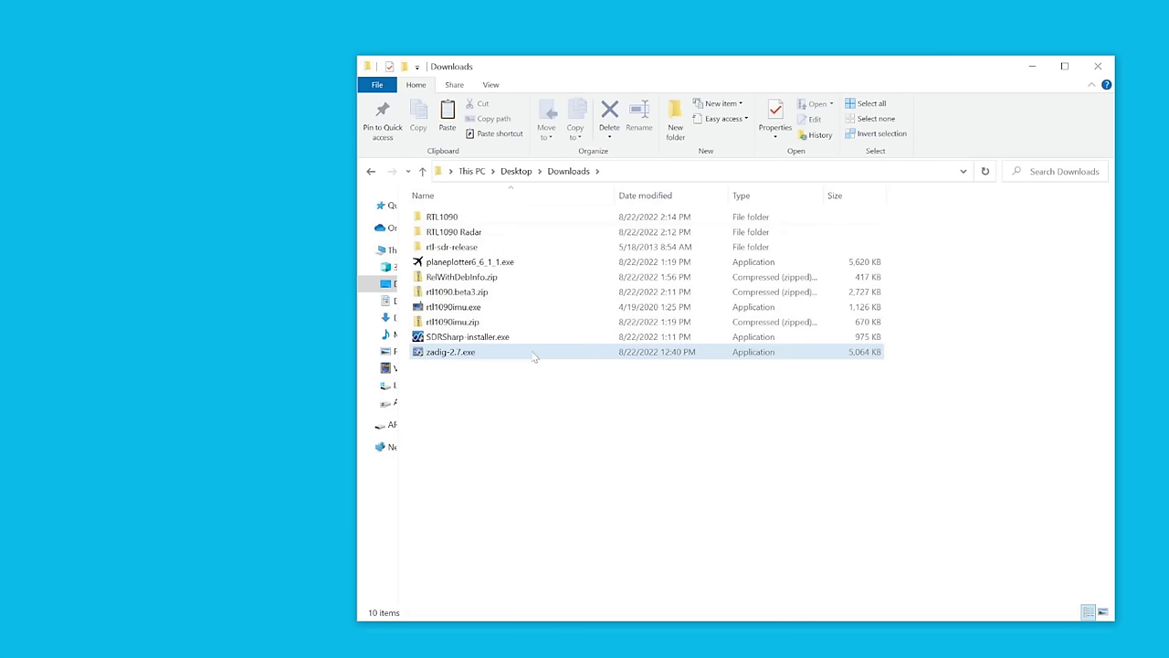
Step: Run the planeplotter6_6_1_1.exe installer from the Downloads folder, overriding the SmartScreen block
{"action": "double_click", "coordinate": [492, 263]}
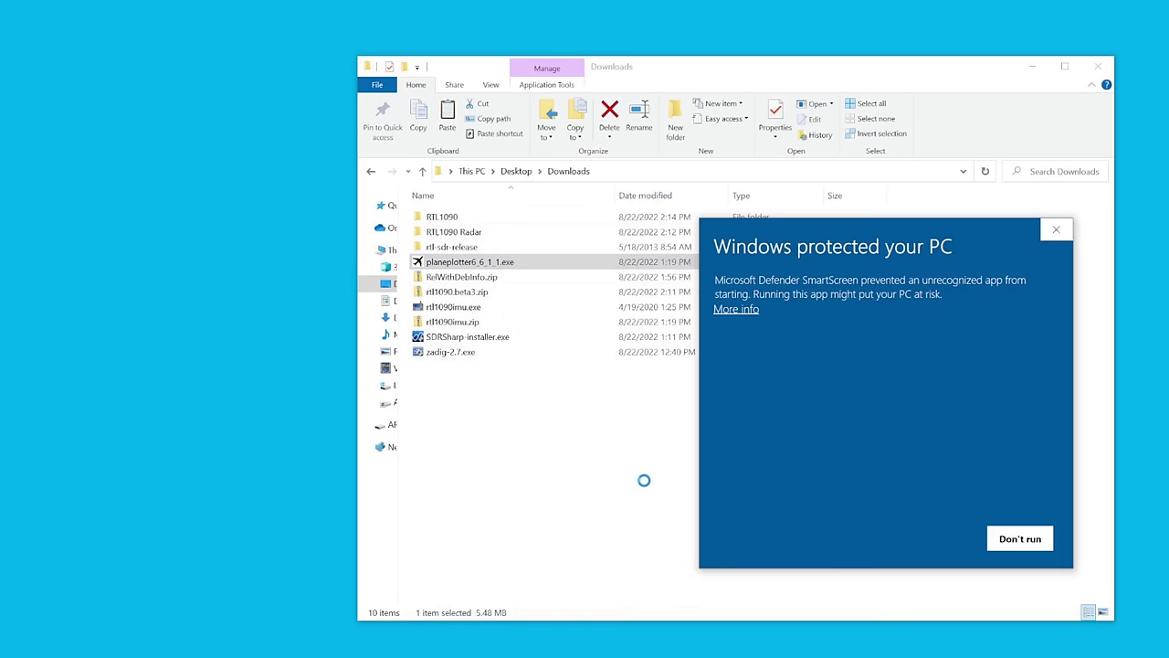
{"action": "left_click_drag", "start_coordinate": [738, 318], "coordinate": [526, 266]}
{"action": "left_click", "coordinate": [530, 258]}
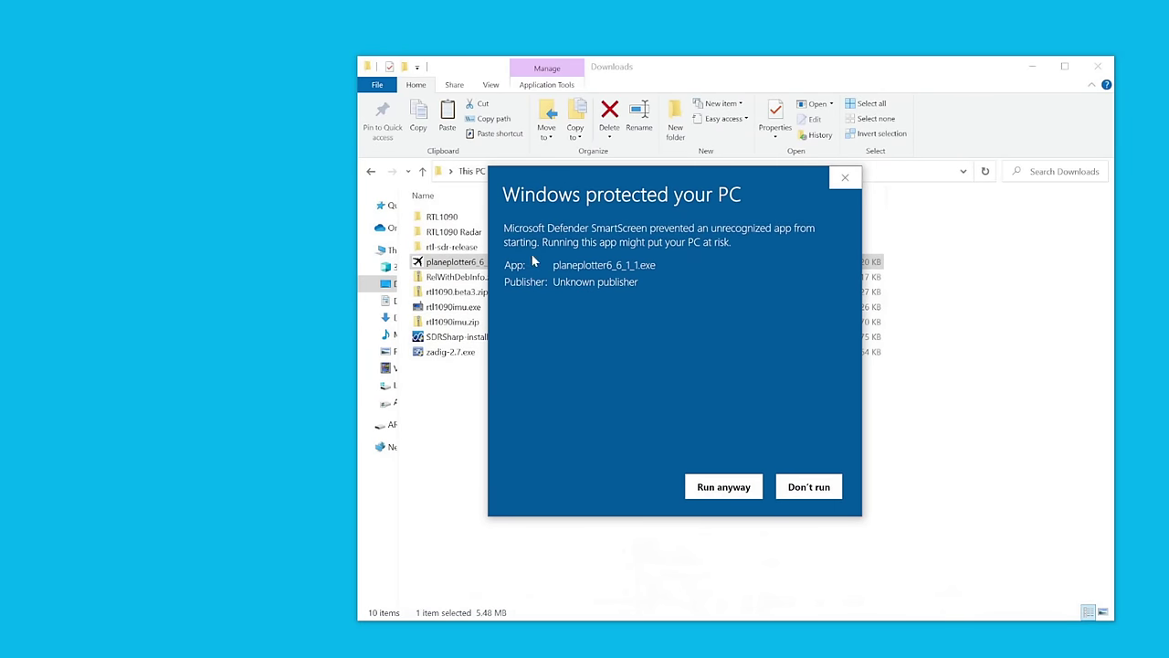
{"action": "left_click", "coordinate": [718, 488]}
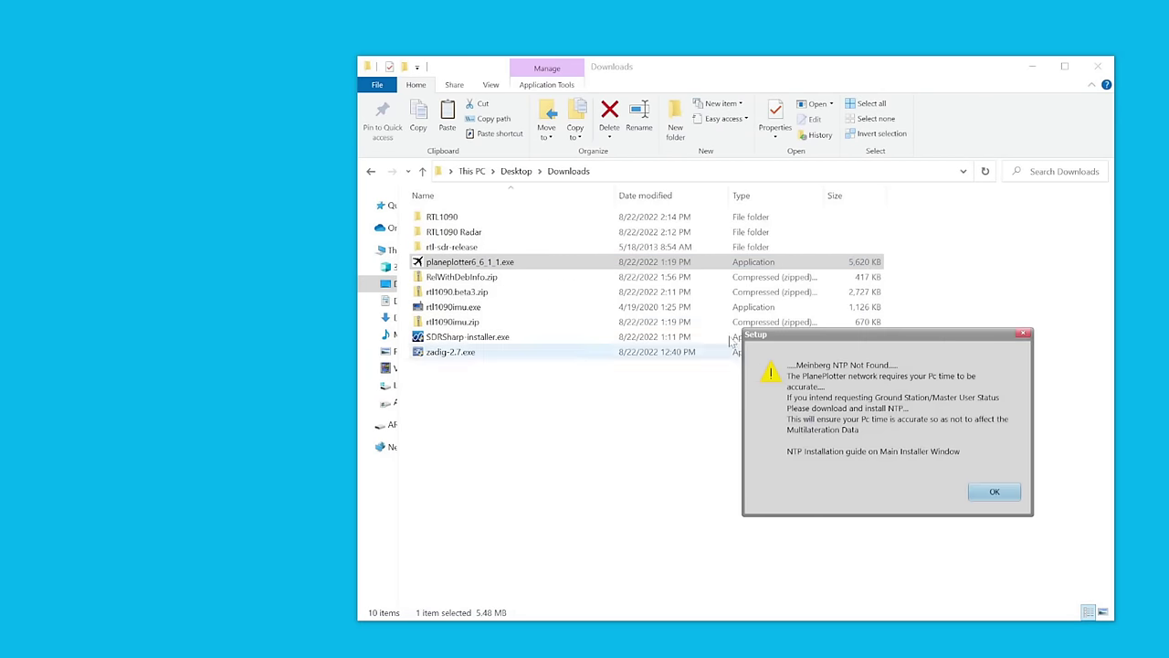
Step: Dismiss the Meinberg NTP notice, start the PlanePlotter setup wizard and accept its licence agreement
{"action": "left_click_drag", "start_coordinate": [851, 333], "coordinate": [738, 269]}
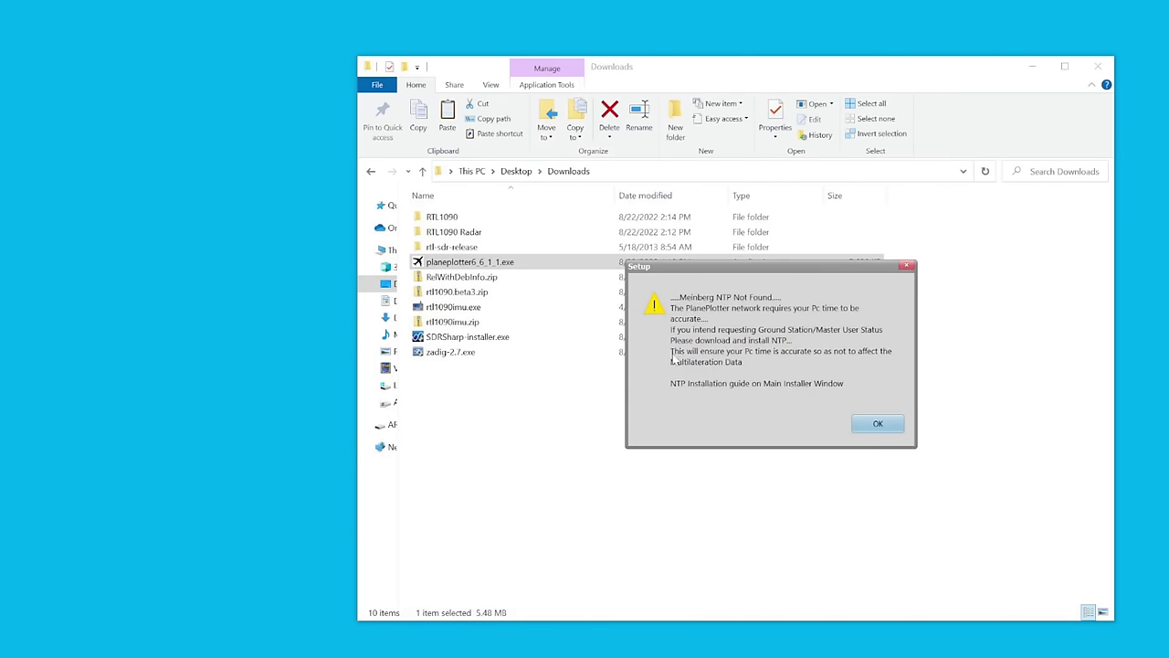
{"action": "left_click_drag", "start_coordinate": [747, 270], "coordinate": [733, 282]}
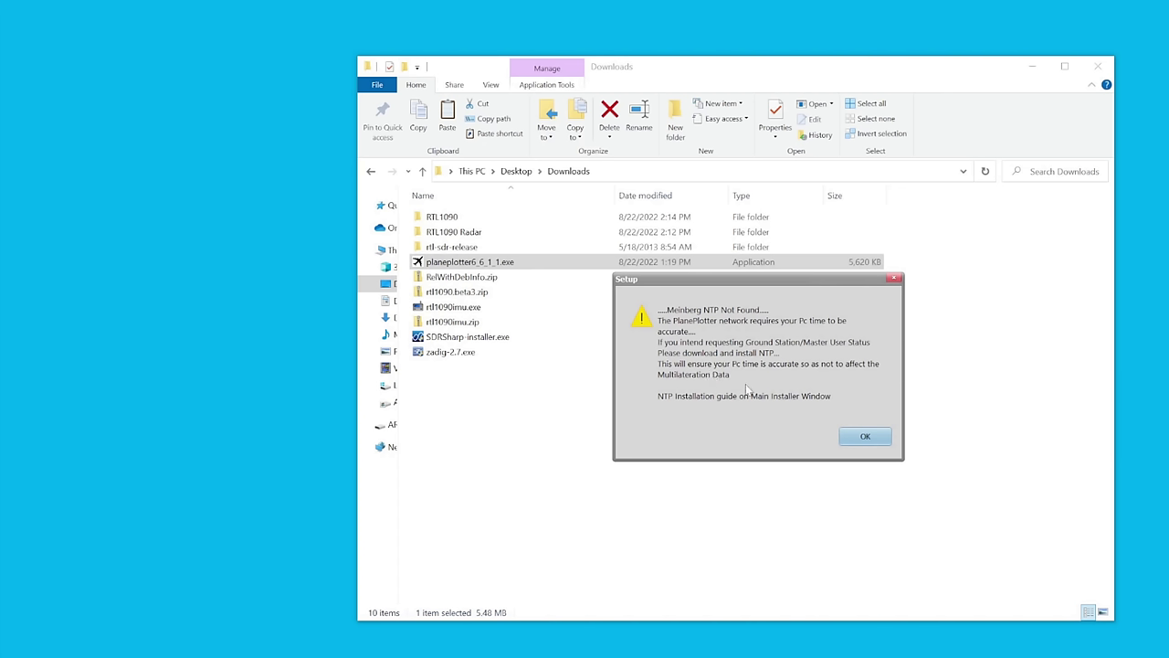
{"action": "left_click", "coordinate": [863, 437]}
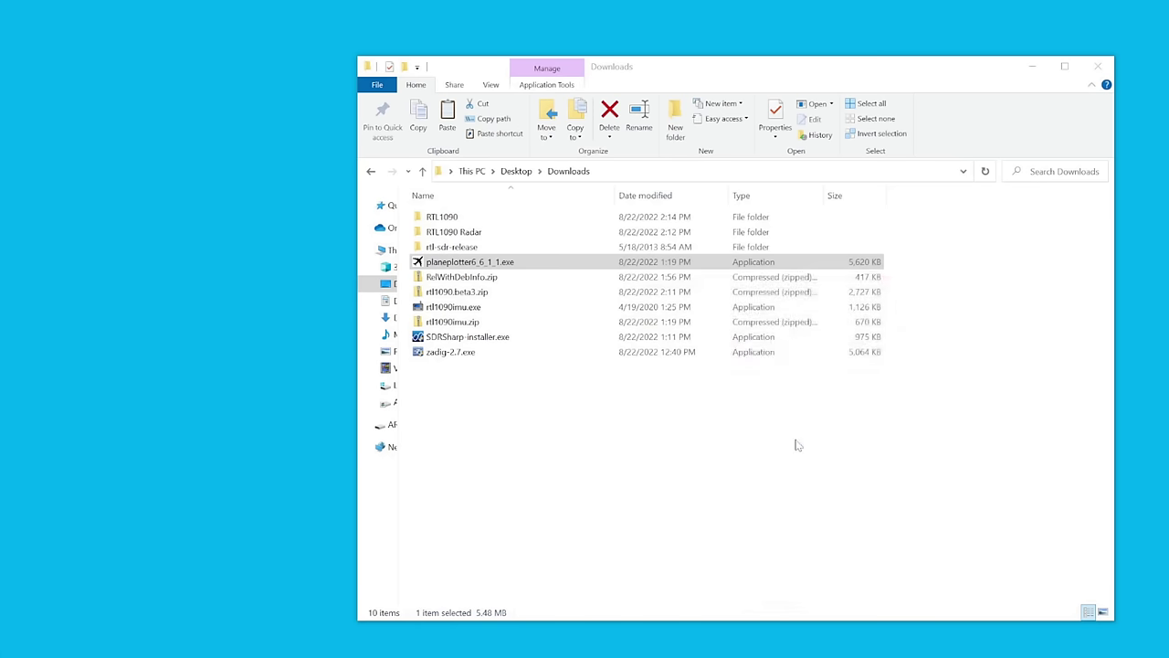
{"action": "left_click_drag", "start_coordinate": [891, 285], "coordinate": [736, 242]}
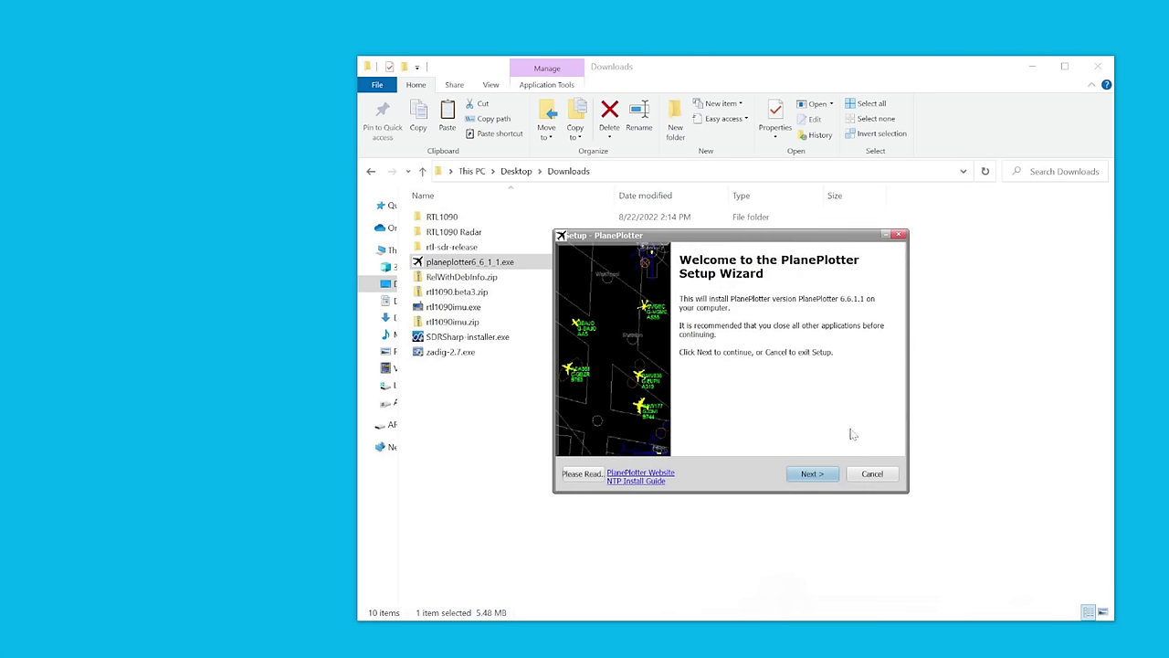
{"action": "left_click", "coordinate": [811, 474]}
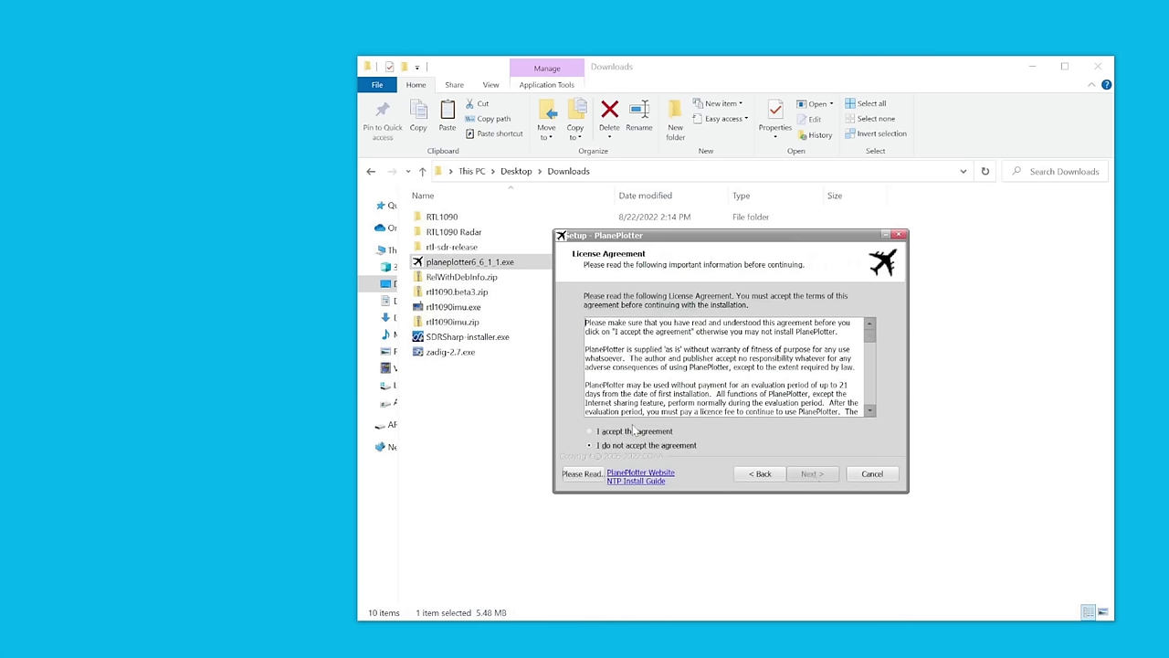
{"action": "left_click", "coordinate": [632, 430]}
{"action": "key", "text": "Return"}
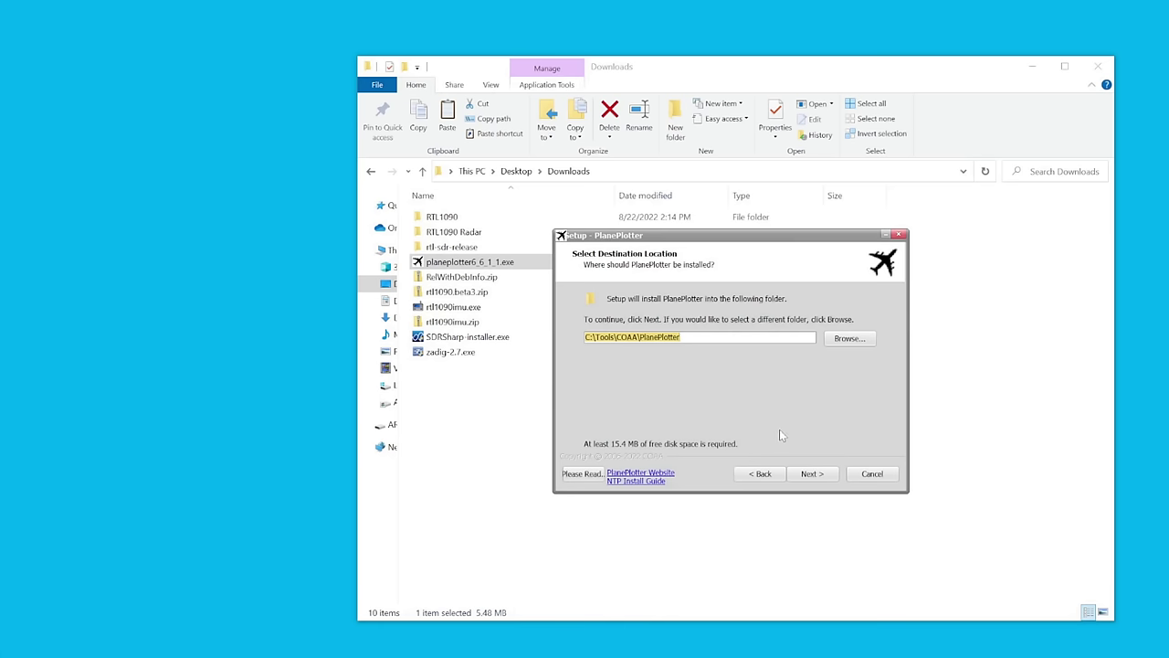
Step: Install PlanePlotter to C:\Tools\COAA\PlanePlotter with the default chart, log and photo folders, Start Menu folder and additional tasks
{"action": "left_click", "coordinate": [812, 473]}
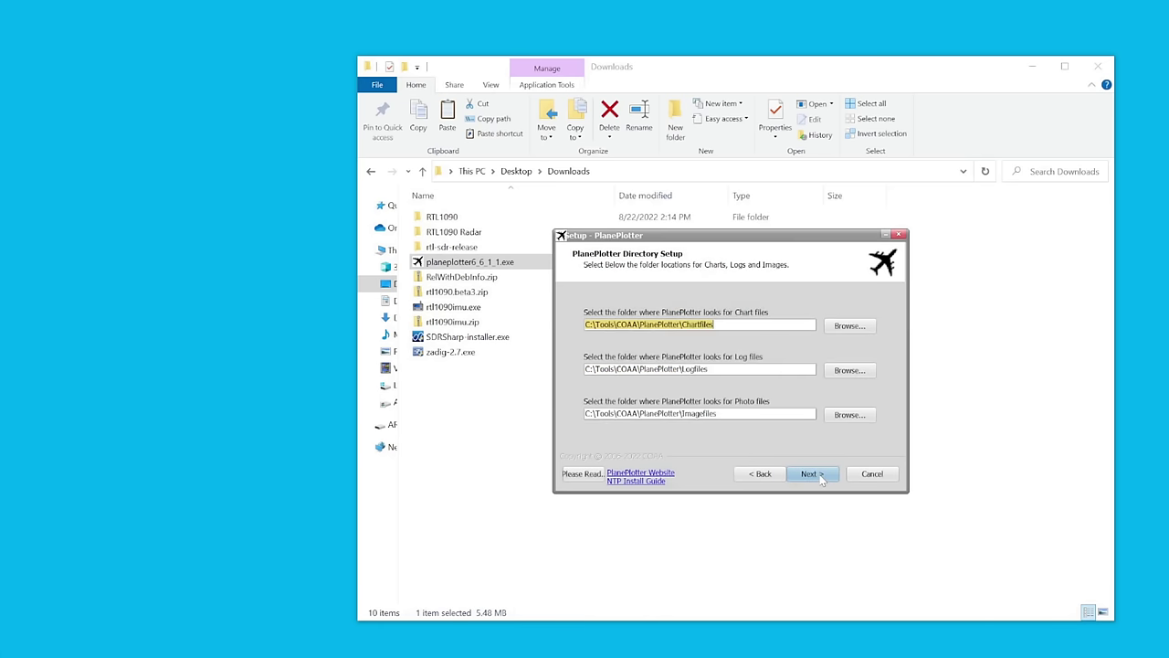
{"action": "left_click", "coordinate": [812, 473]}
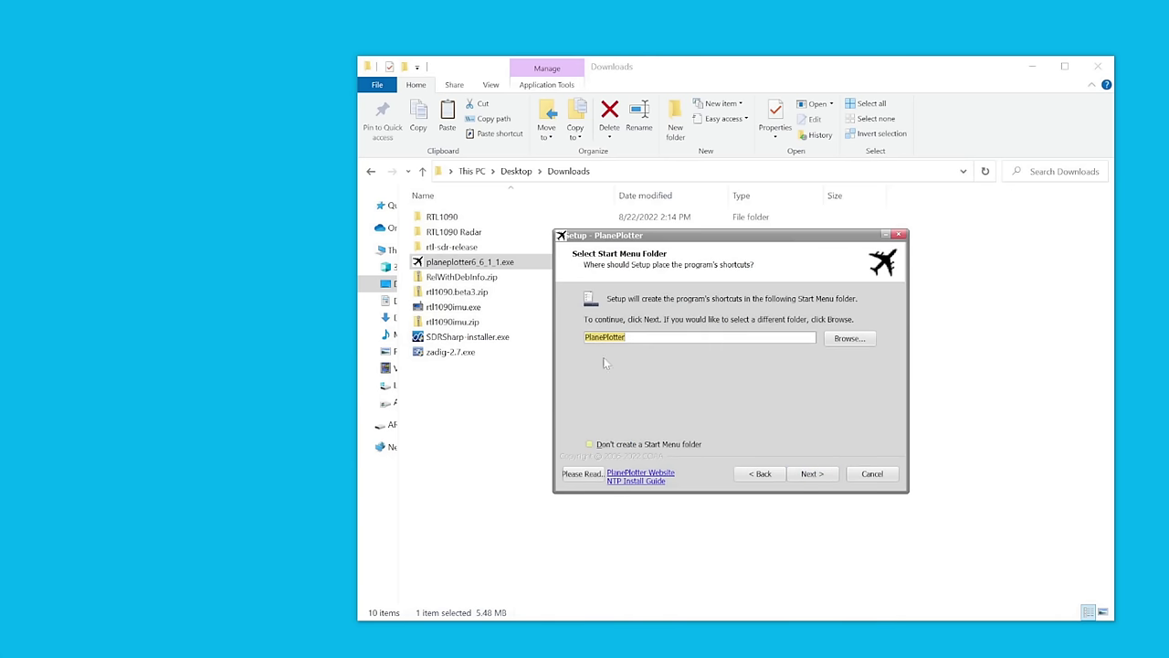
{"action": "left_click", "coordinate": [795, 481]}
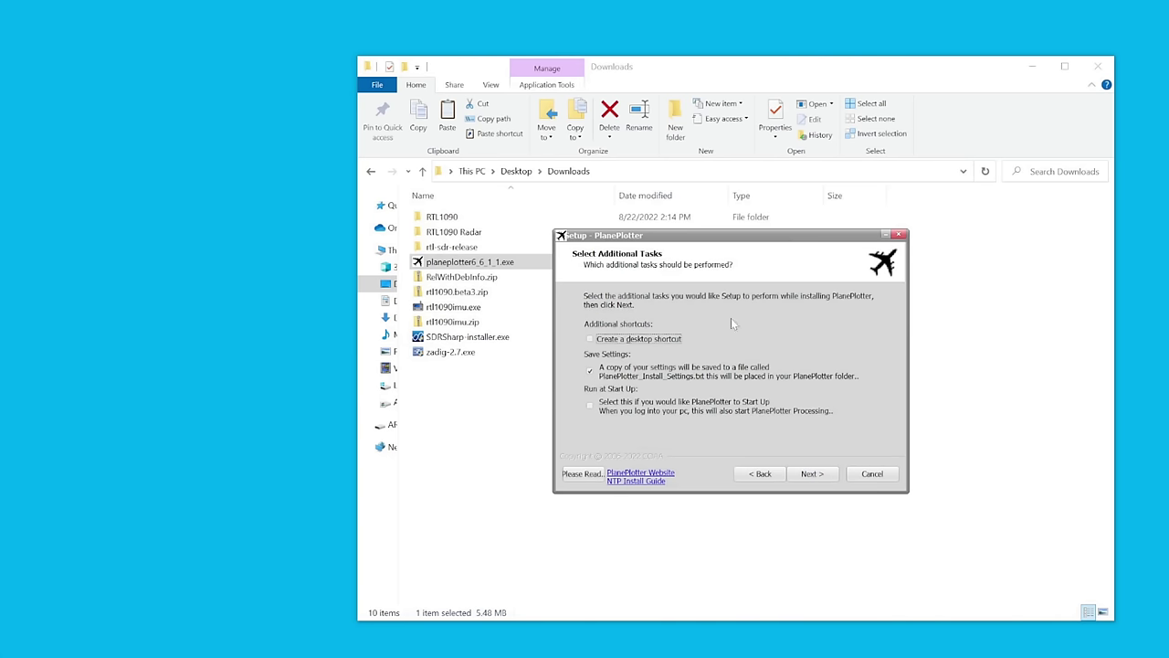
{"action": "left_click", "coordinate": [812, 474]}
{"action": "left_click", "coordinate": [819, 474]}
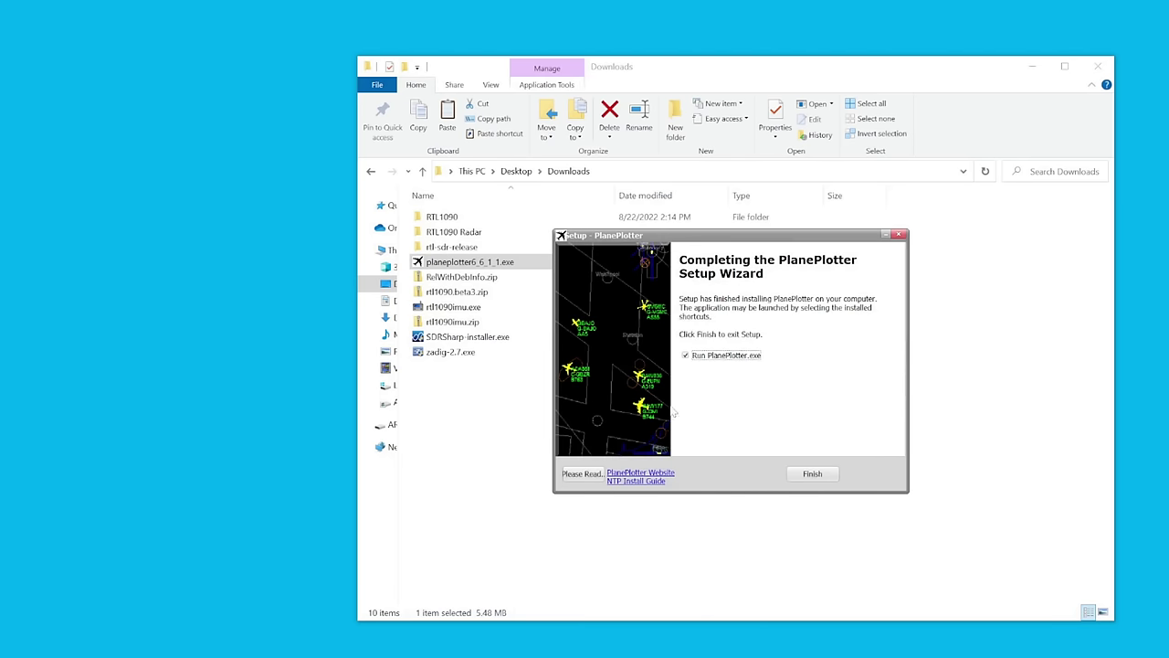
Step: Finish the setup with PlanePlotter.exe launched, decline registration and dismiss the Google Map key warning
{"action": "left_click", "coordinate": [812, 469]}
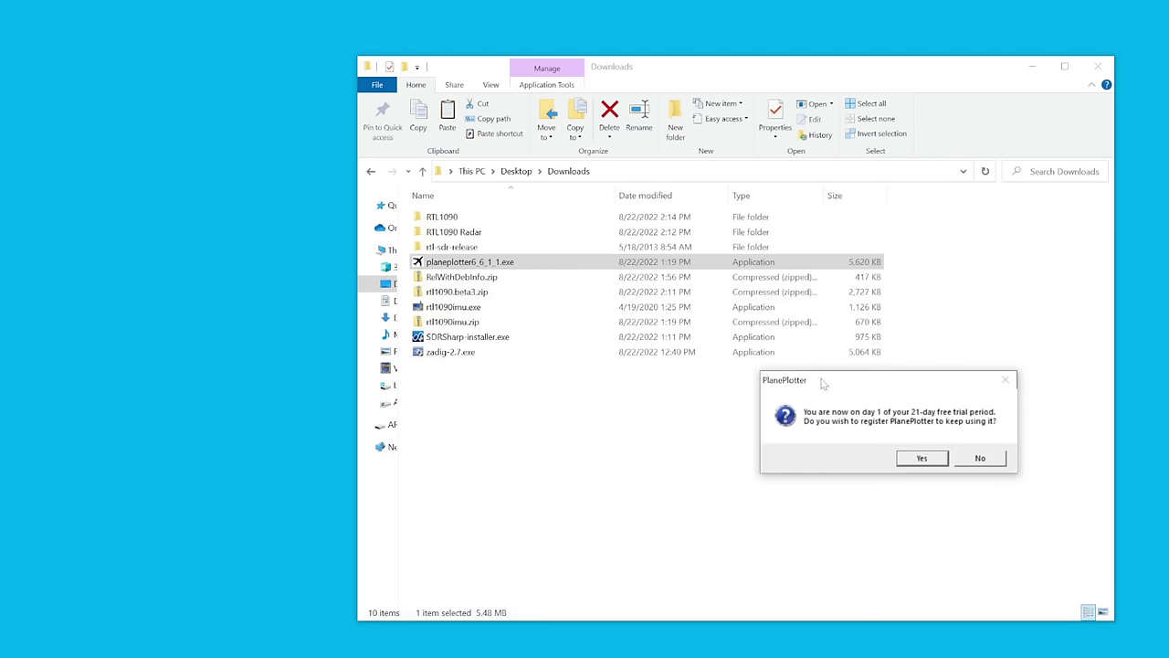
{"action": "left_click_drag", "start_coordinate": [838, 387], "coordinate": [679, 327]}
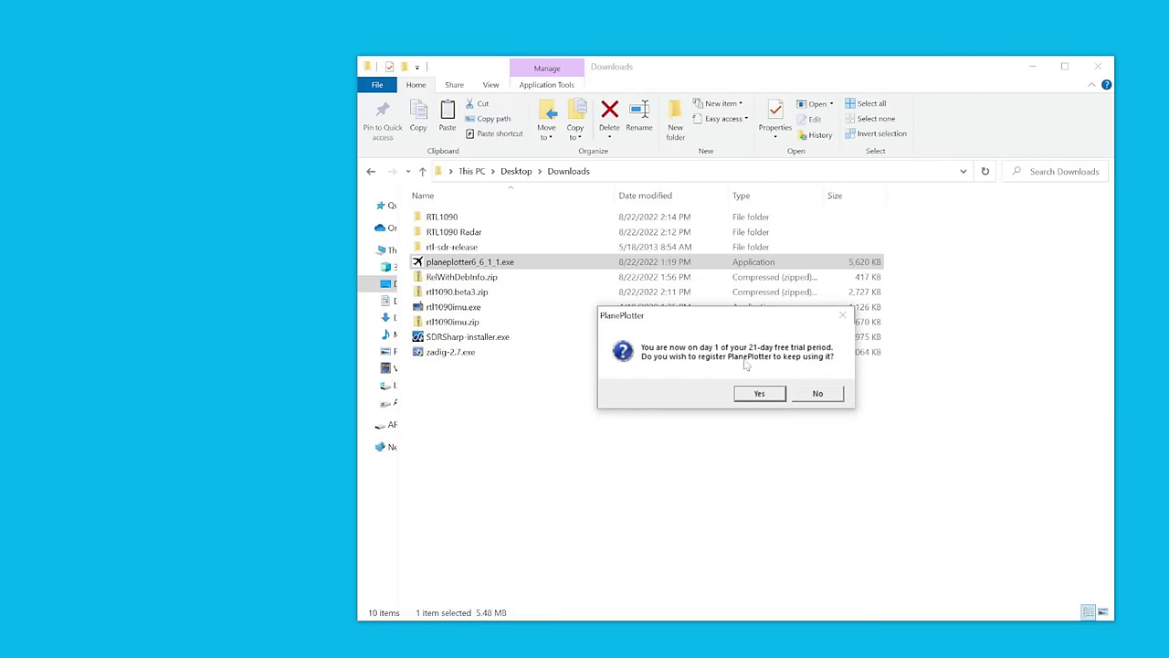
{"action": "left_click", "coordinate": [817, 393]}
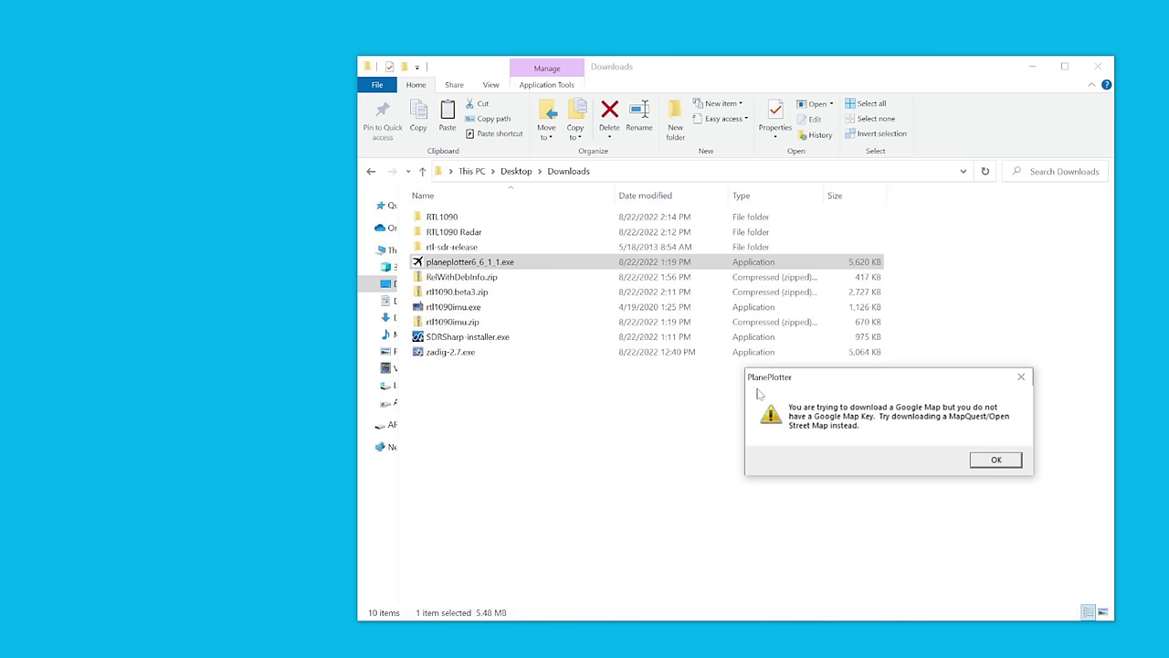
{"action": "left_click_drag", "start_coordinate": [847, 377], "coordinate": [755, 322]}
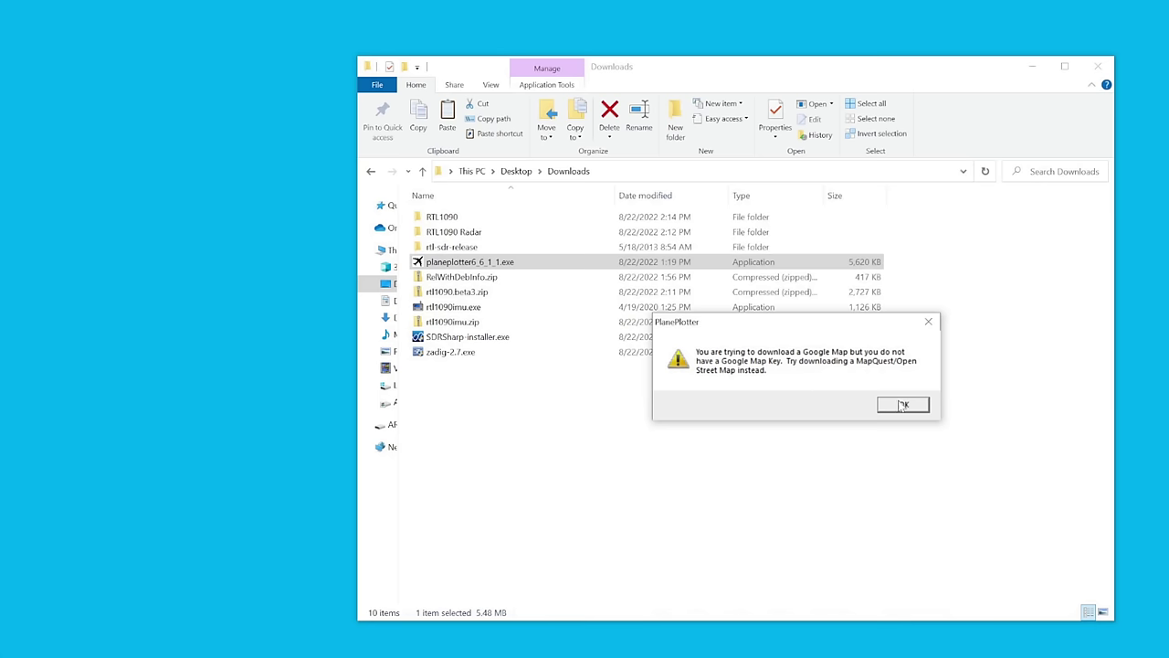
{"action": "left_click", "coordinate": [902, 405]}
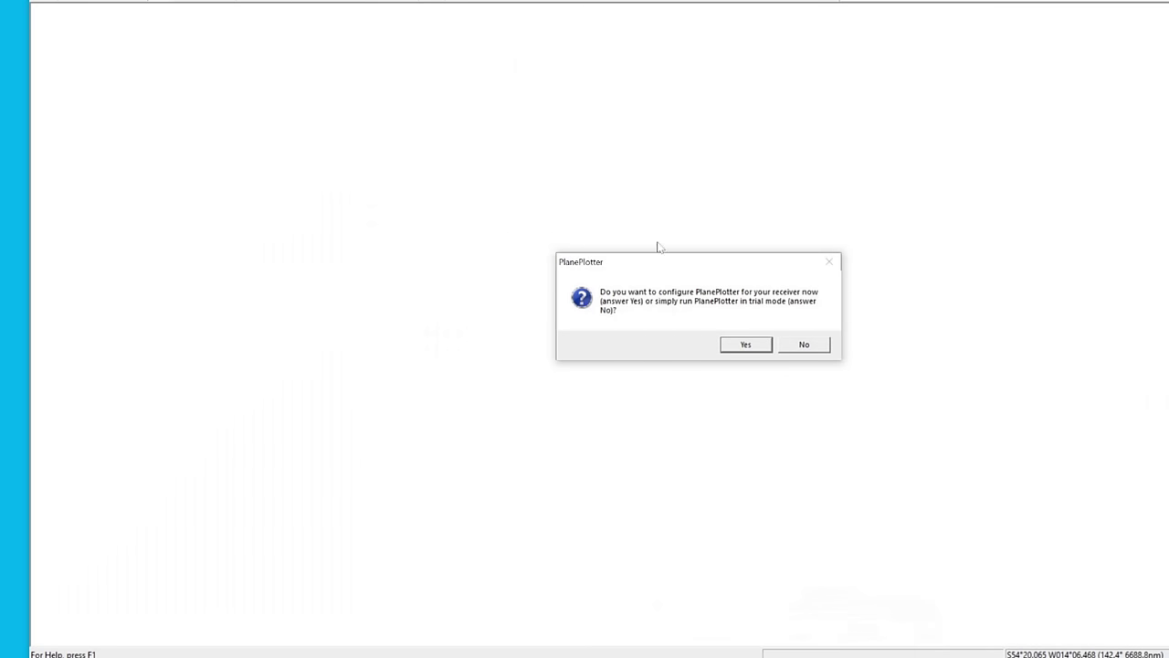
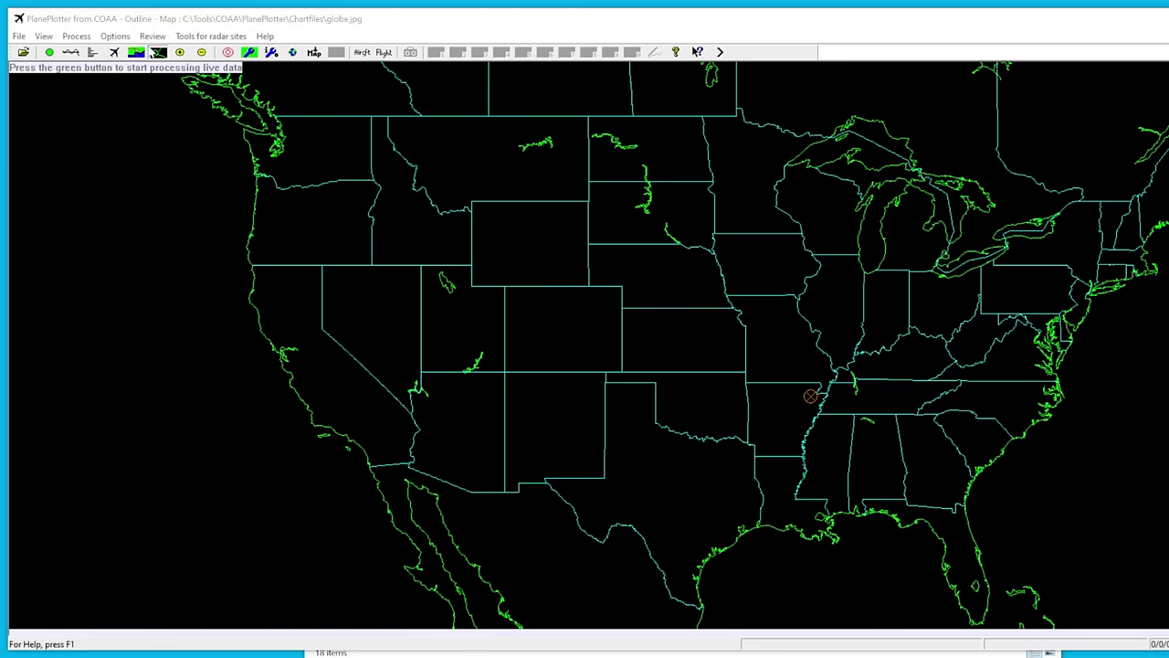
Step: Check the home latitude and longitude in the Home Location settings, and cancel the dialog
{"action": "left_click", "coordinate": [115, 39]}
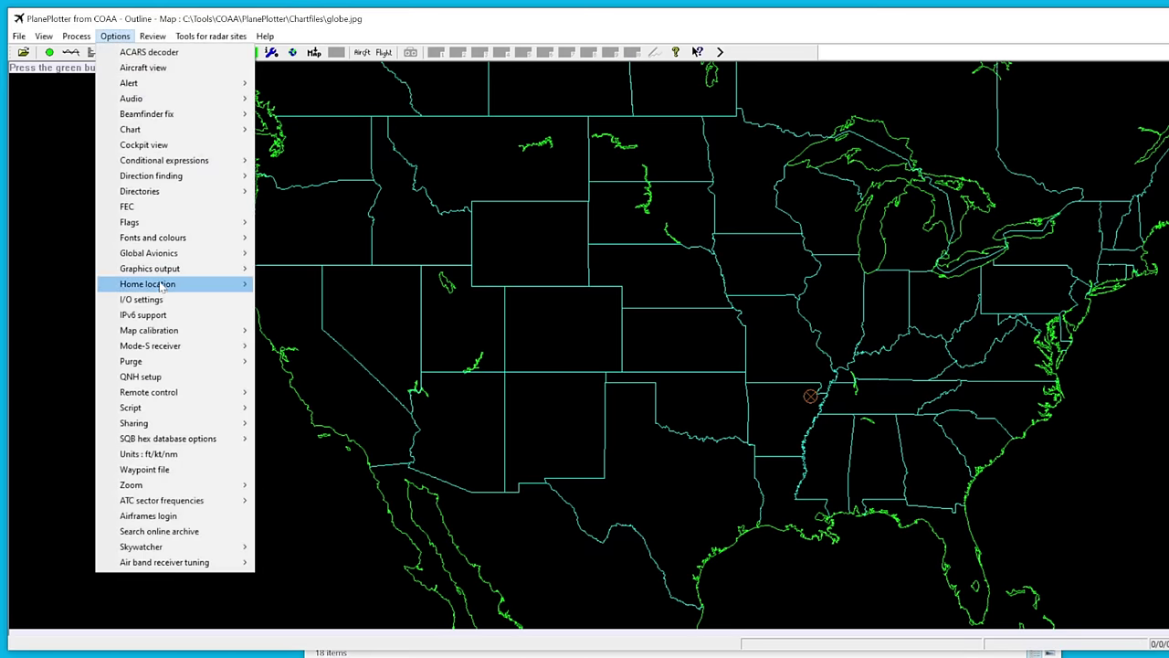
{"action": "mouse_move", "coordinate": [220, 287]}
{"action": "left_click", "coordinate": [384, 285]}
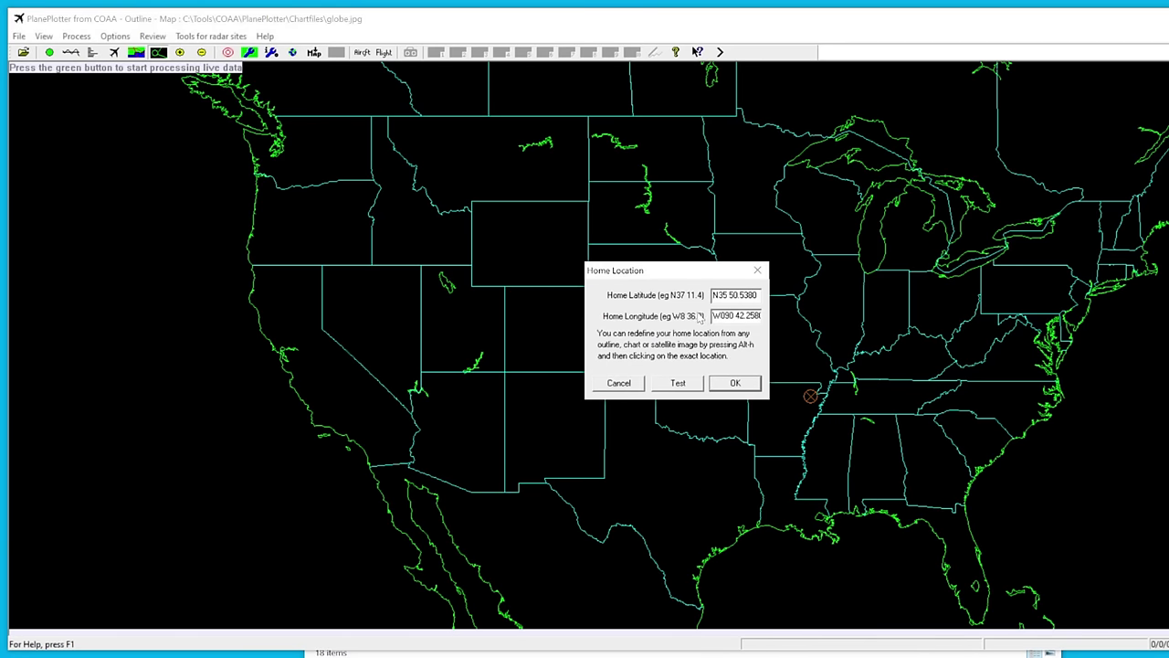
{"action": "left_click", "coordinate": [626, 388]}
{"action": "left_click", "coordinate": [619, 384]}
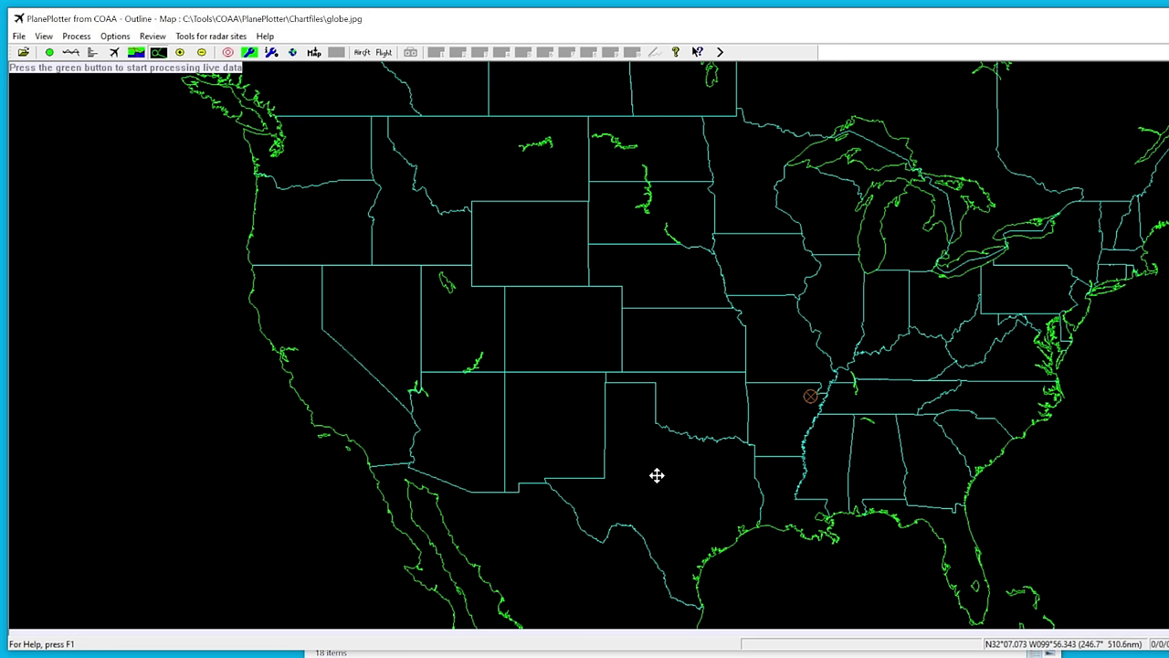
Step: Enlarge the map area around the home location marker and redraw the outline at that scale
{"action": "scroll", "coordinate": [763, 484], "scroll_direction": "down", "scroll_amount": 1}
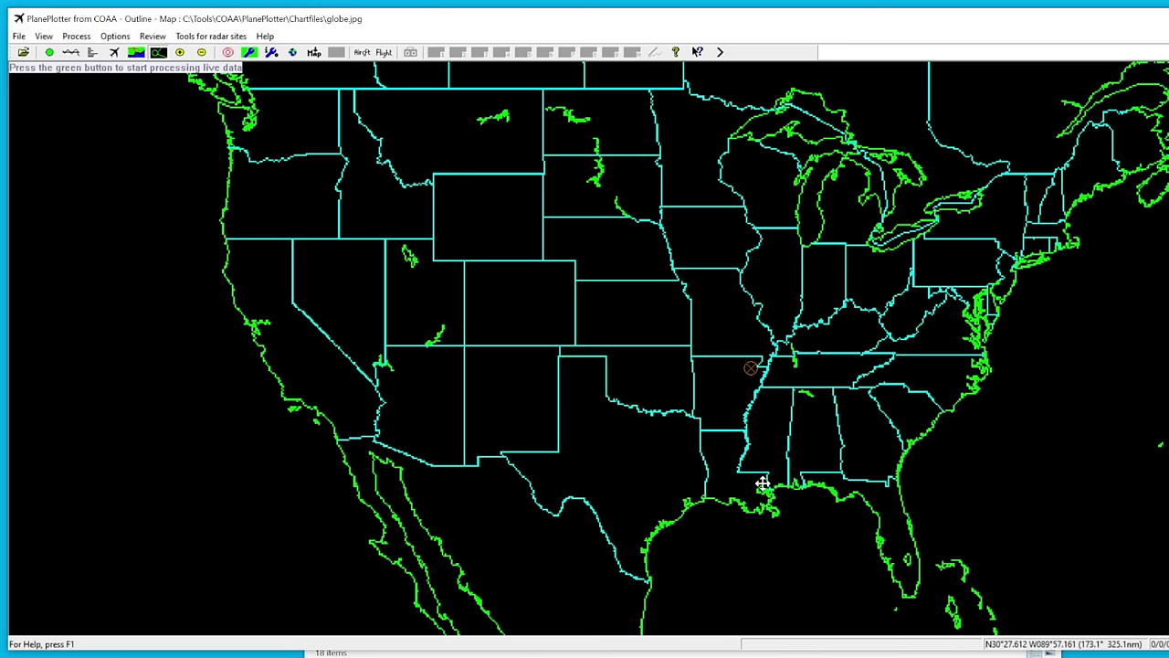
{"action": "scroll", "coordinate": [764, 394], "scroll_direction": "up", "scroll_amount": 2}
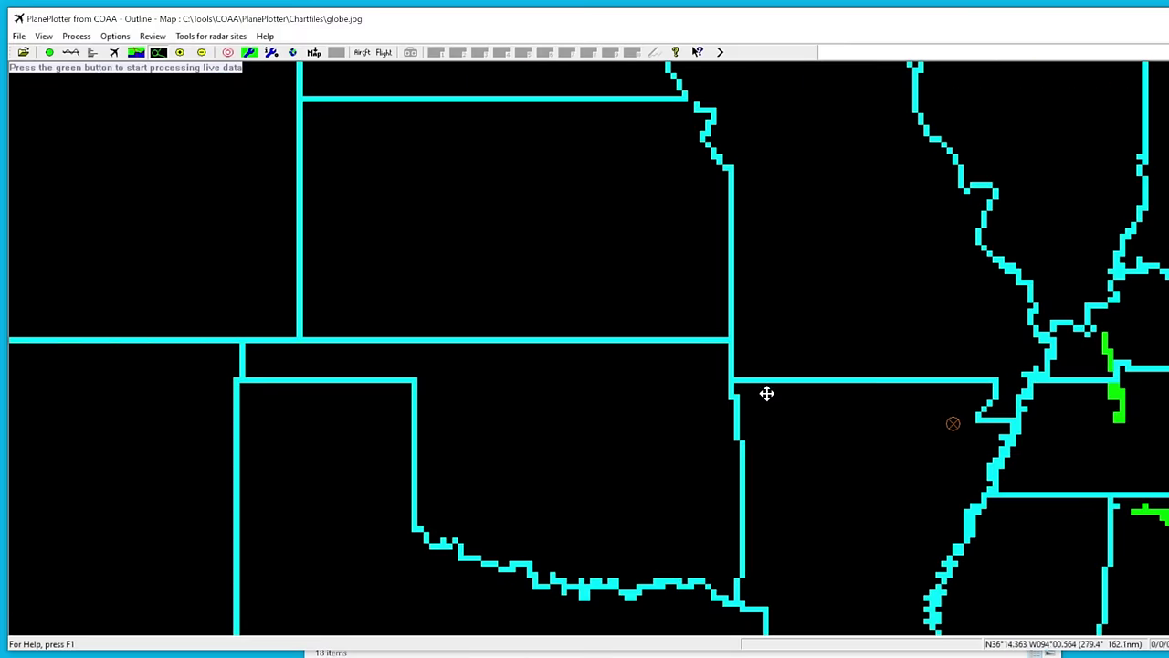
{"action": "scroll", "coordinate": [703, 297], "scroll_direction": "down", "scroll_amount": 1}
{"action": "scroll", "coordinate": [715, 316], "scroll_direction": "up", "scroll_amount": 1}
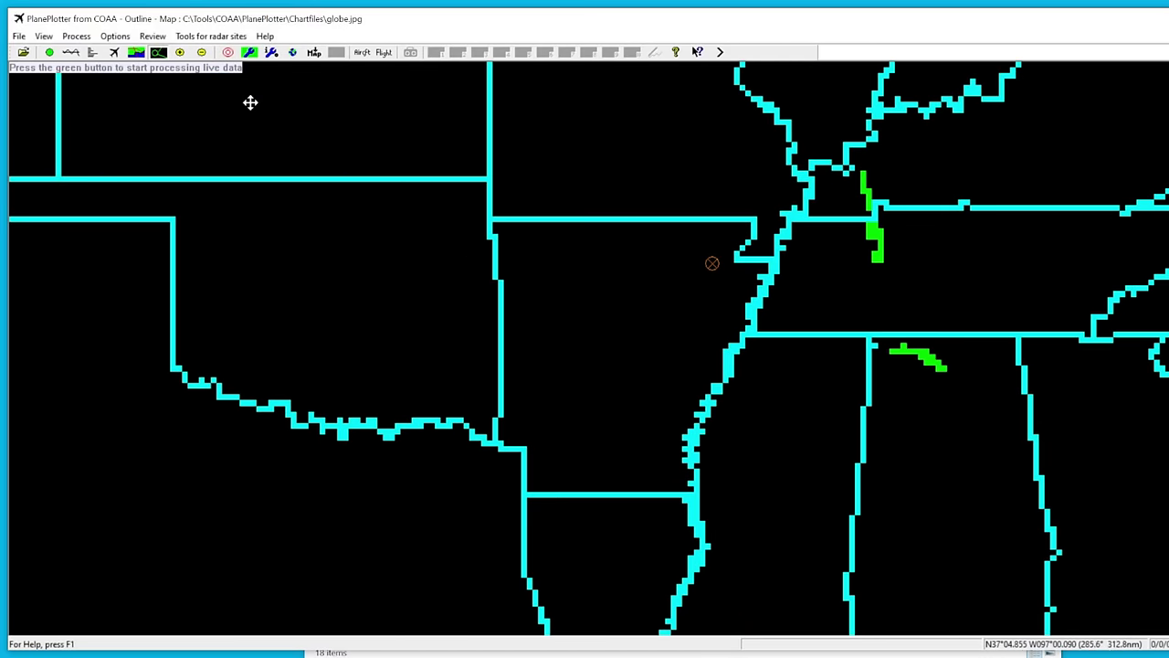
{"action": "left_click", "coordinate": [159, 53]}
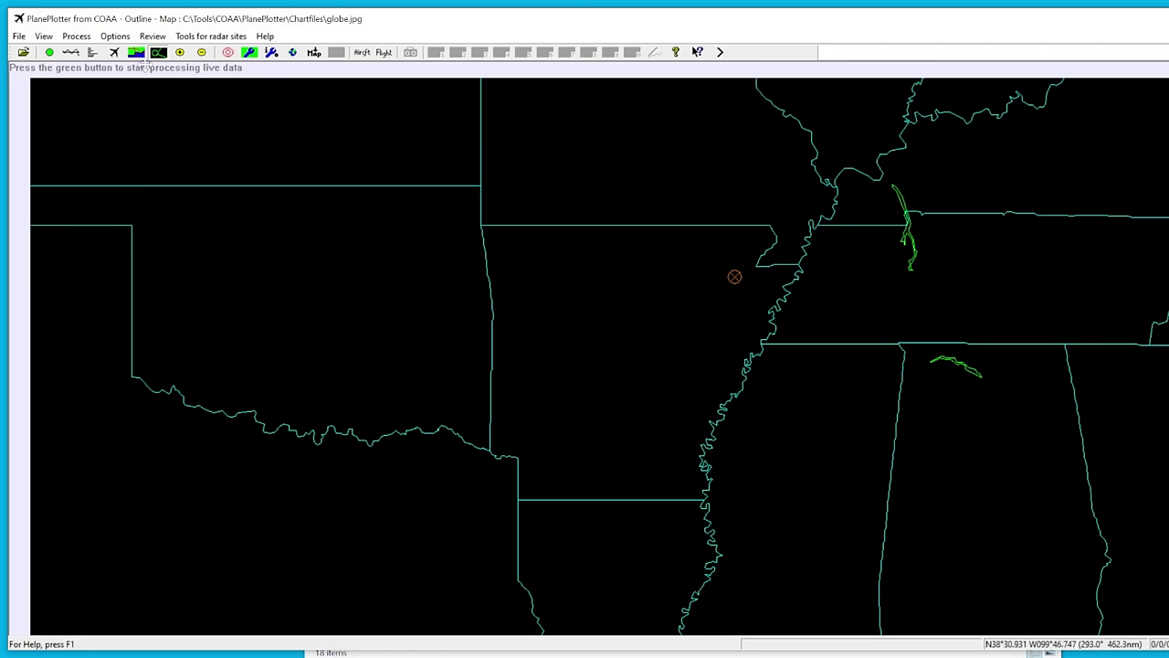
Step: Add an alert zone by outlining a rough polygon around the home location marker on the map
{"action": "left_click", "coordinate": [115, 36]}
{"action": "mouse_move", "coordinate": [127, 85]}
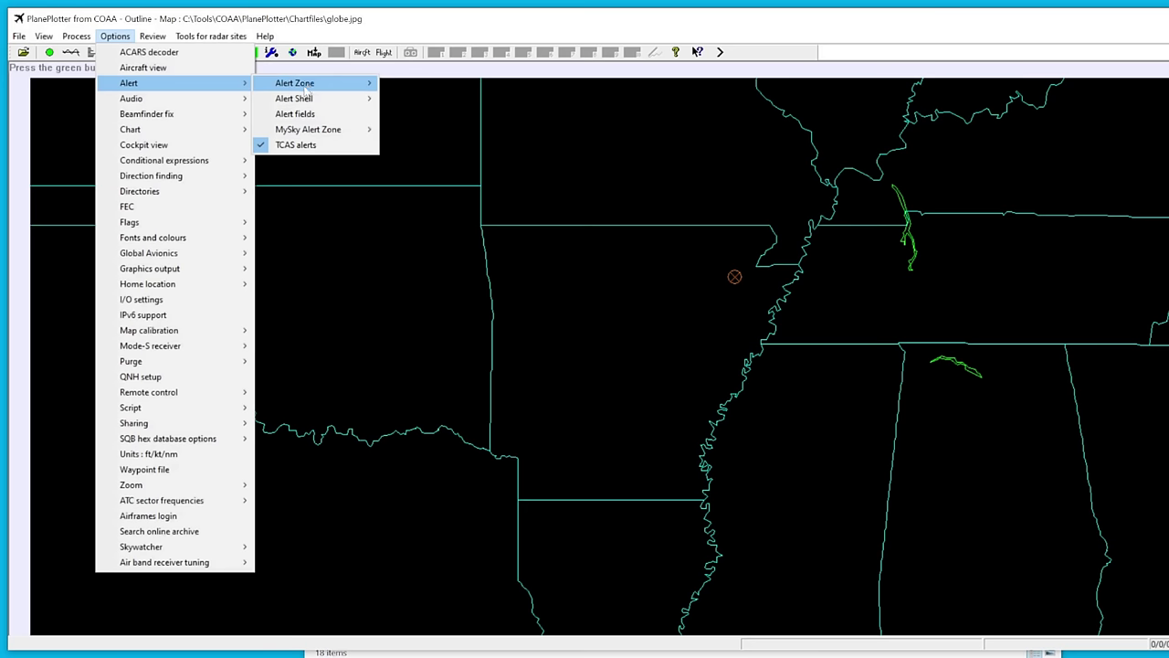
{"action": "mouse_move", "coordinate": [308, 86]}
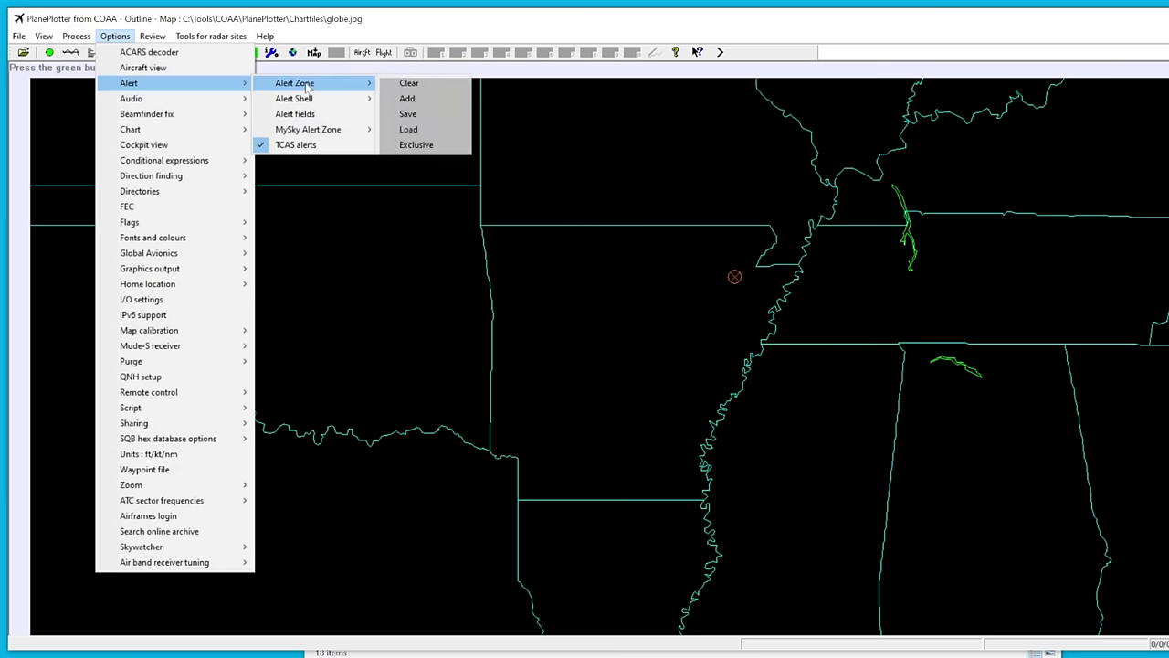
{"action": "left_click", "coordinate": [410, 99]}
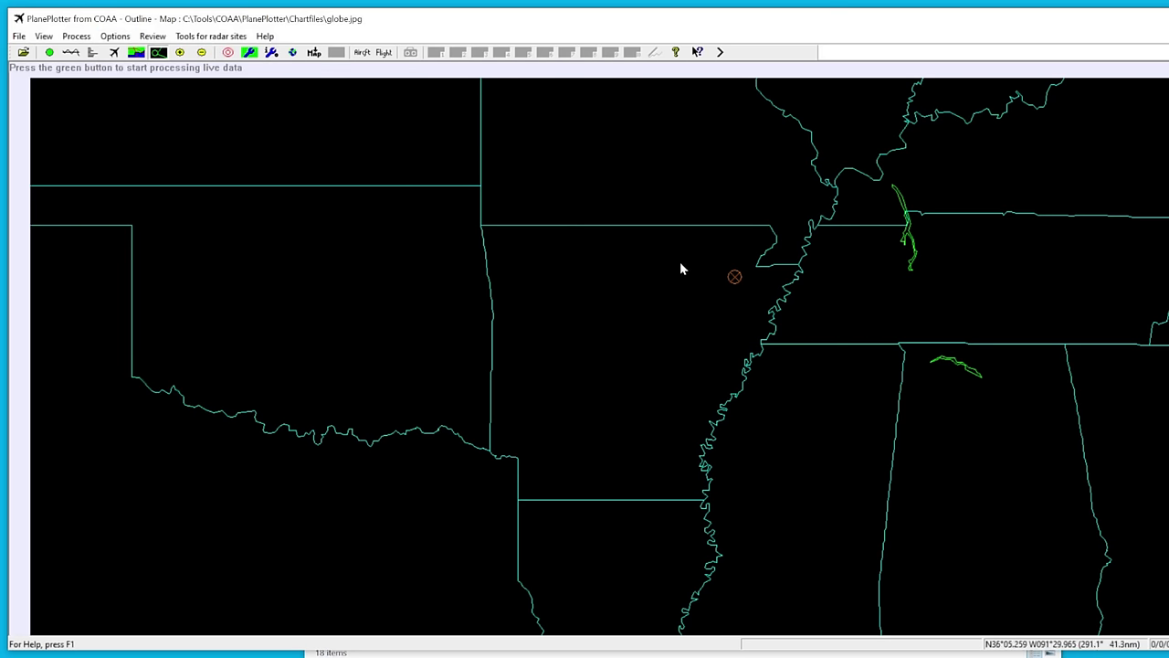
{"action": "mouse_move", "coordinate": [692, 306]}
{"action": "left_mouse_down"}
{"action": "mouse_move", "coordinate": [719, 322]}
{"action": "mouse_move", "coordinate": [762, 318]}
{"action": "mouse_move", "coordinate": [783, 282]}
{"action": "mouse_move", "coordinate": [767, 245]}
{"action": "mouse_move", "coordinate": [714, 232]}
{"action": "left_mouse_up"}
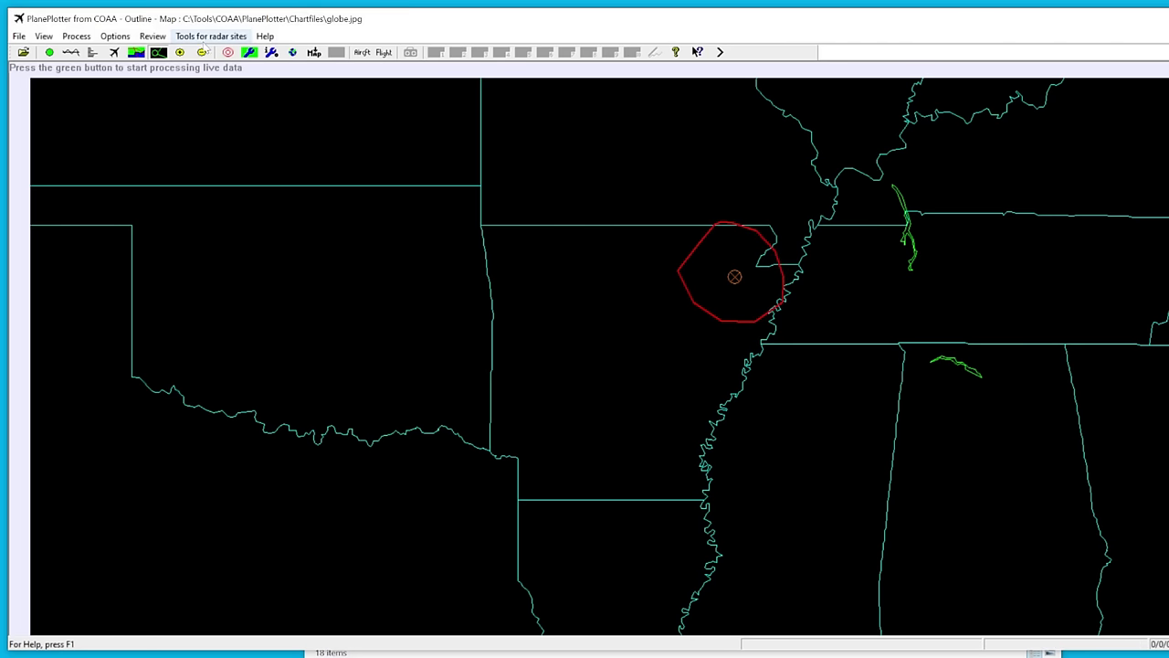
Step: Save the alert zone drawn around the home location to a file
{"action": "left_click", "coordinate": [119, 36]}
{"action": "mouse_move", "coordinate": [137, 83]}
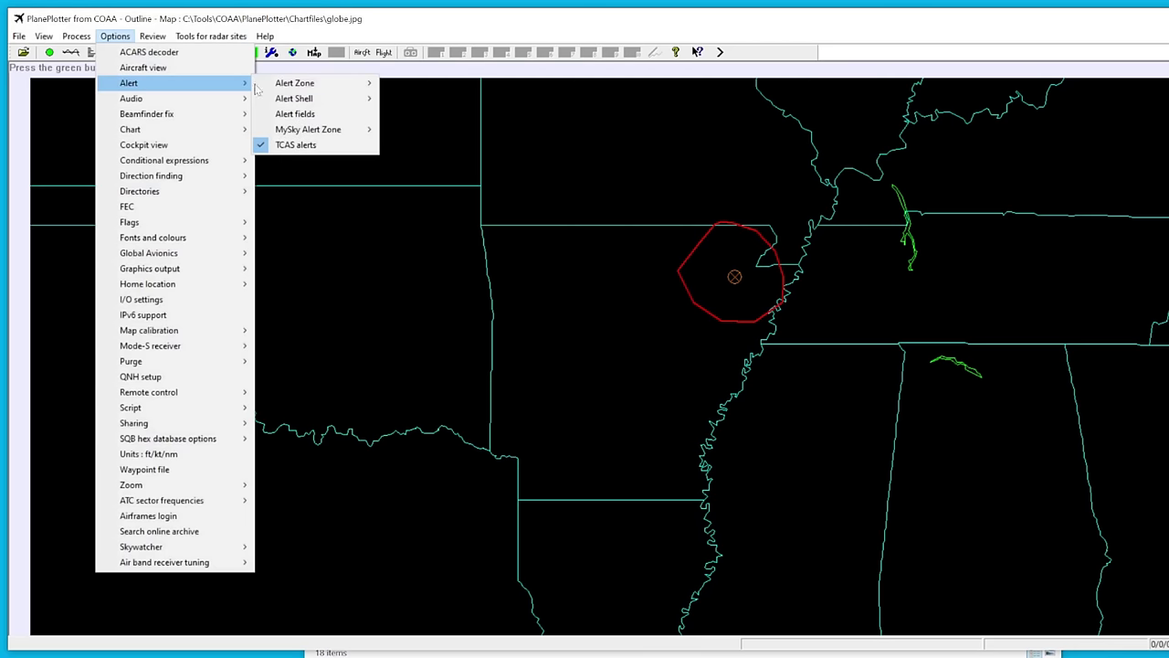
{"action": "mouse_move", "coordinate": [322, 86]}
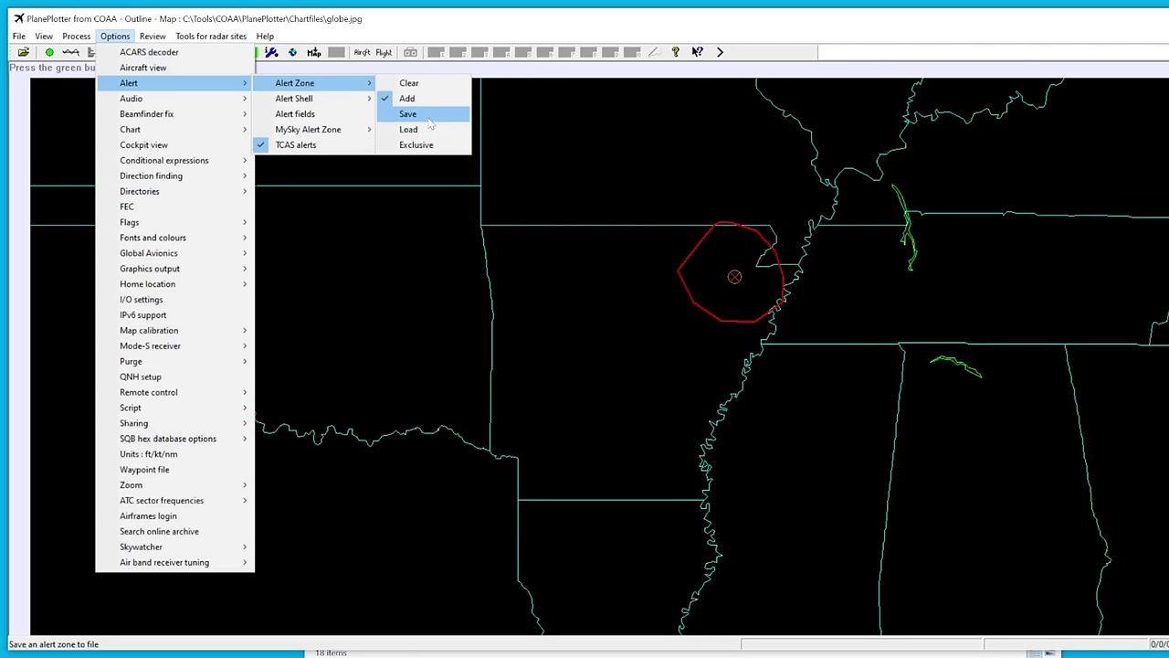
{"action": "left_click", "coordinate": [408, 114]}
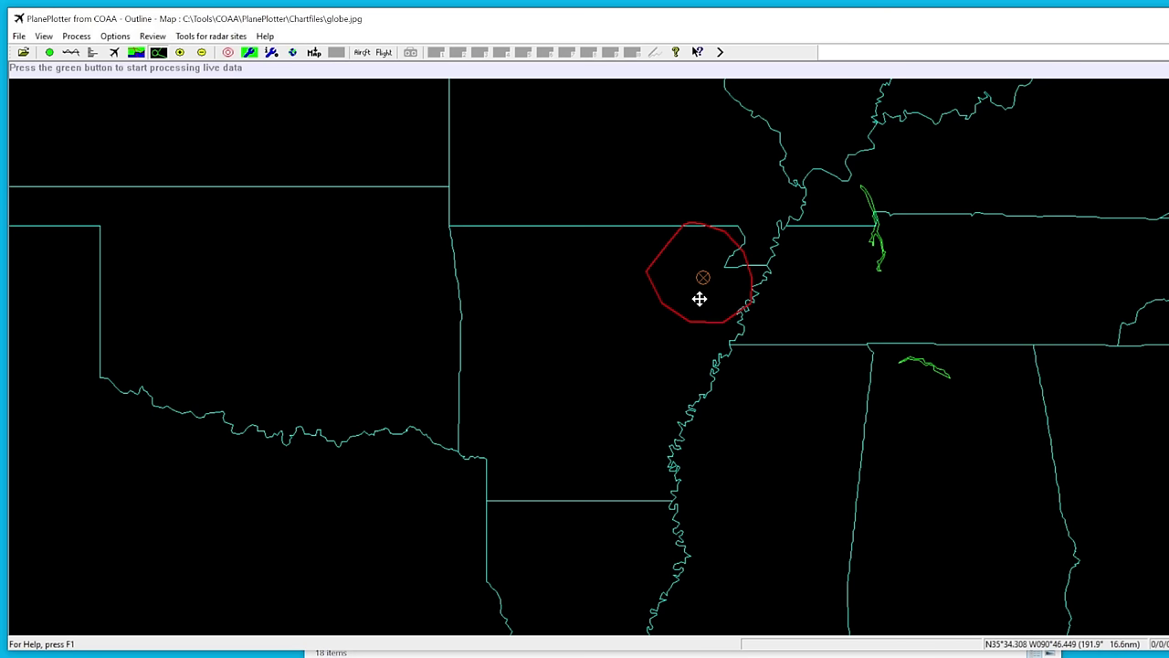
Step: Begin the alert conditional expression with the condition "range less than 10"
{"action": "left_click_drag", "start_coordinate": [647, 334], "coordinate": [660, 368]}
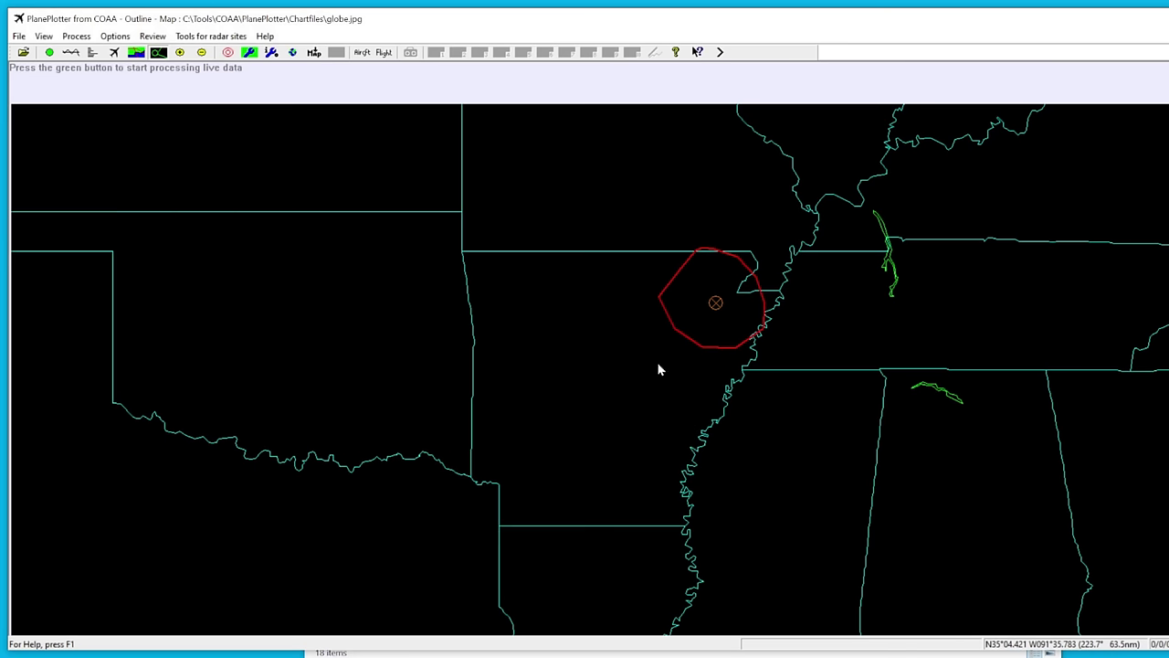
{"action": "left_click_drag", "start_coordinate": [617, 328], "coordinate": [615, 266]}
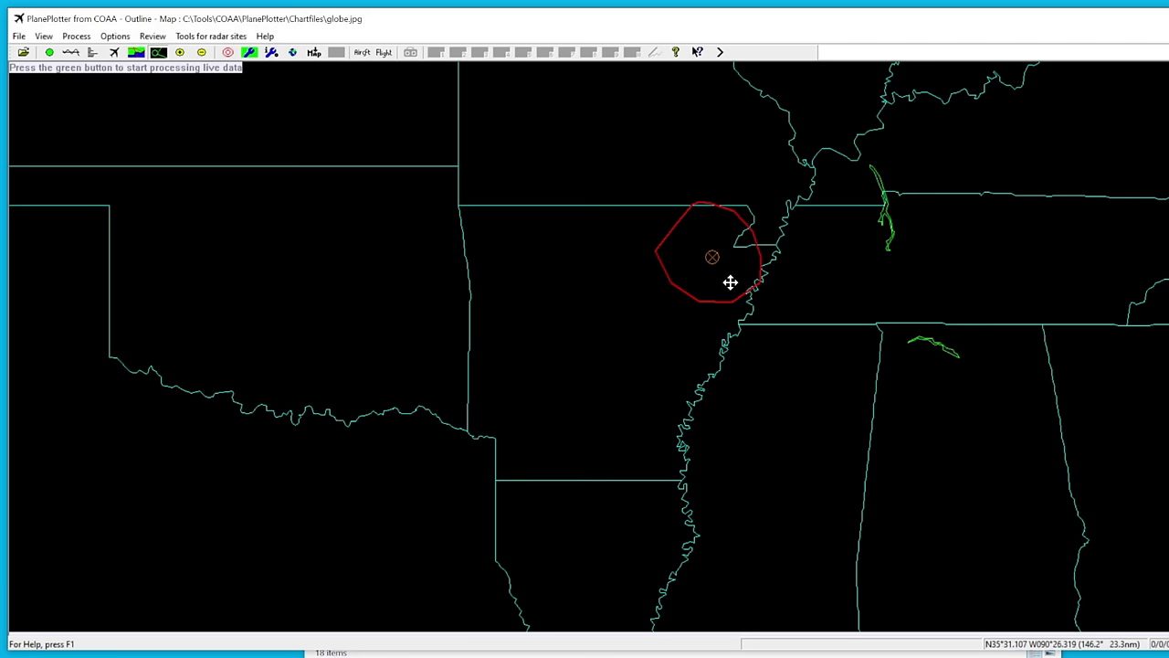
{"action": "left_click", "coordinate": [115, 36]}
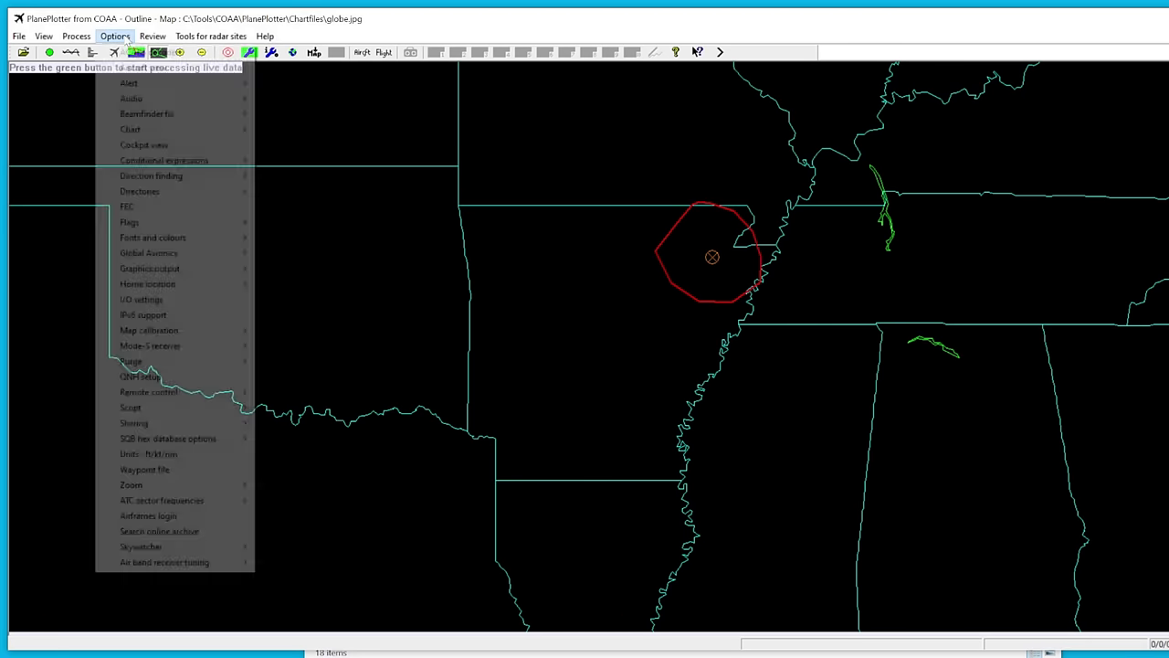
{"action": "mouse_move", "coordinate": [132, 83]}
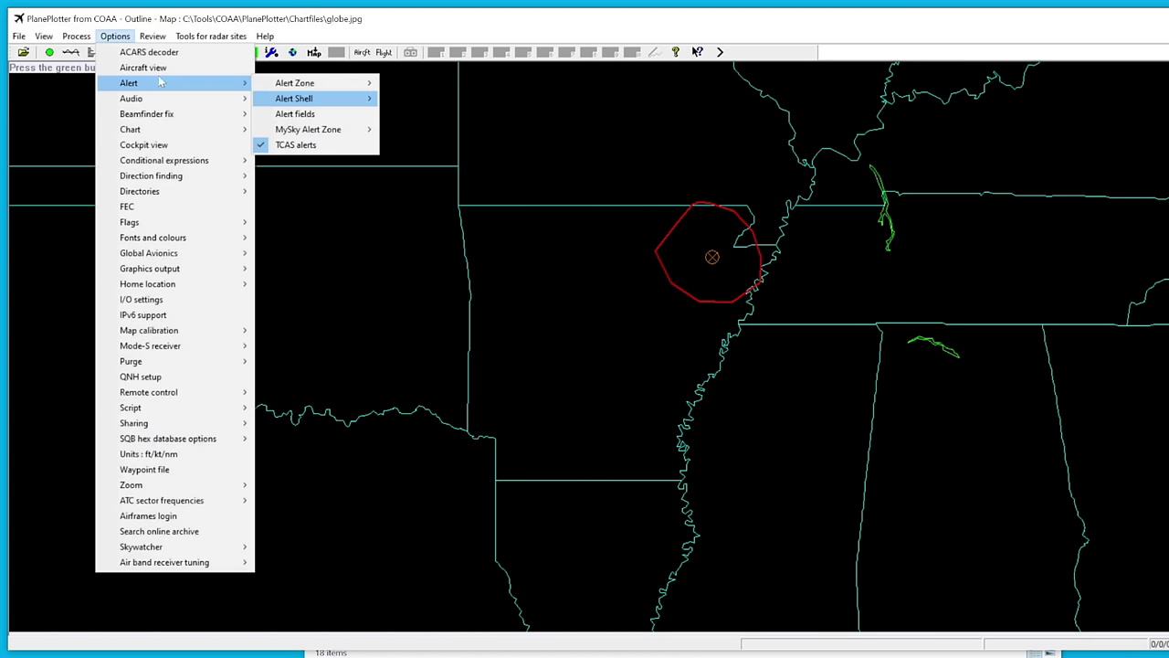
{"action": "mouse_move", "coordinate": [171, 166]}
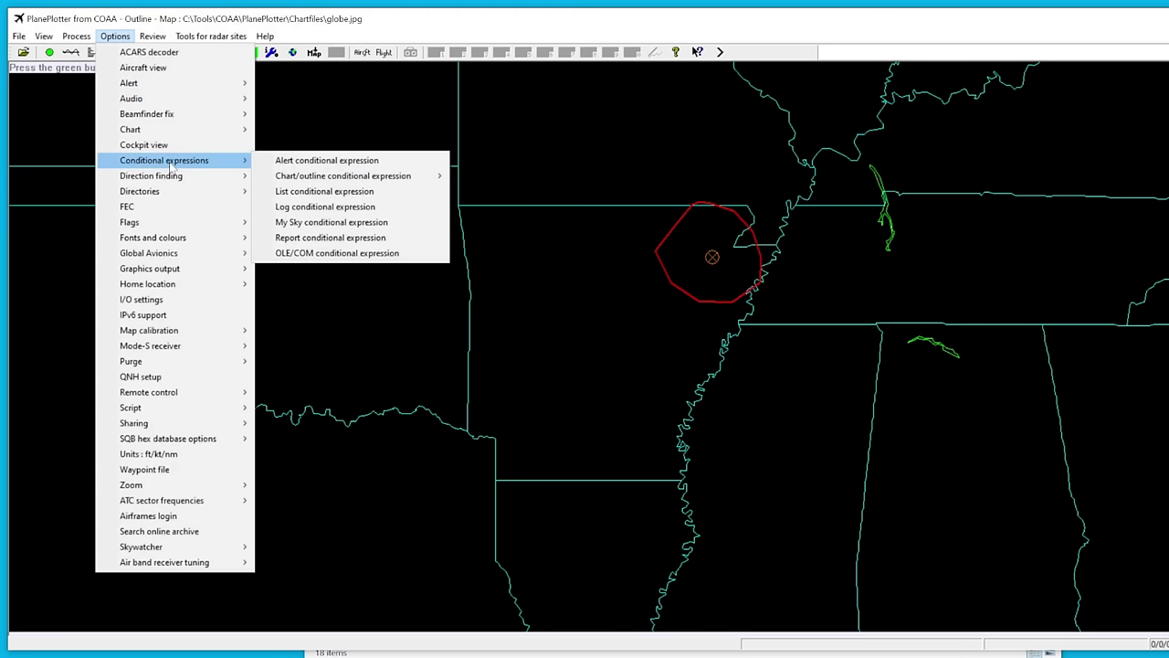
{"action": "left_click", "coordinate": [348, 165]}
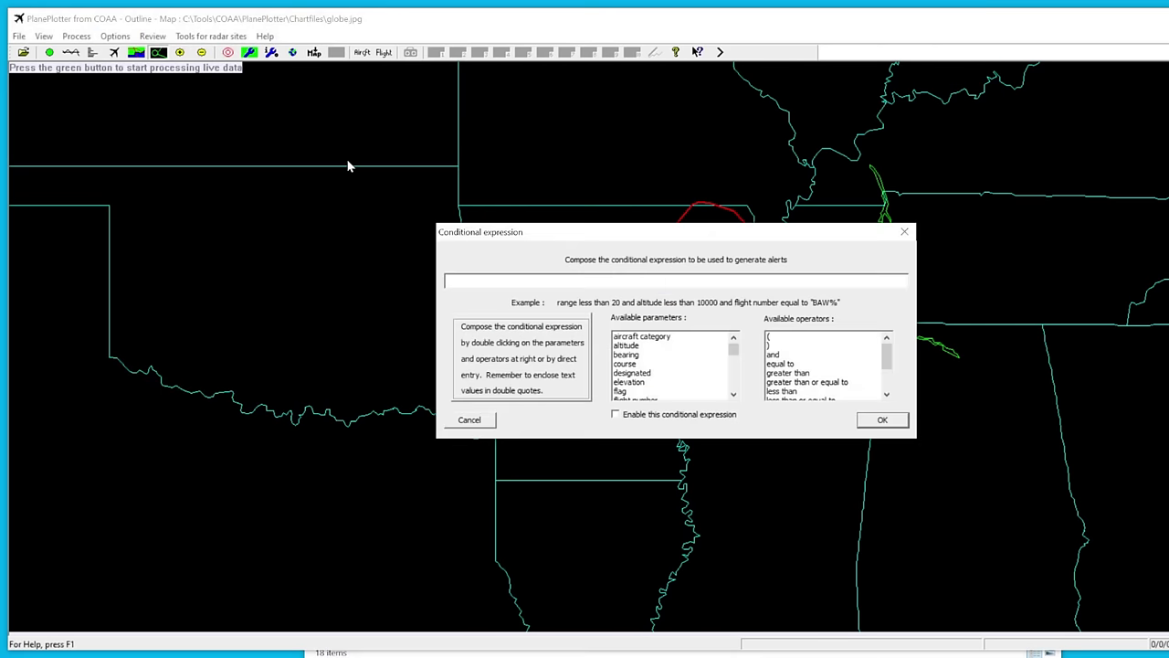
{"action": "left_click_drag", "start_coordinate": [553, 235], "coordinate": [588, 226]}
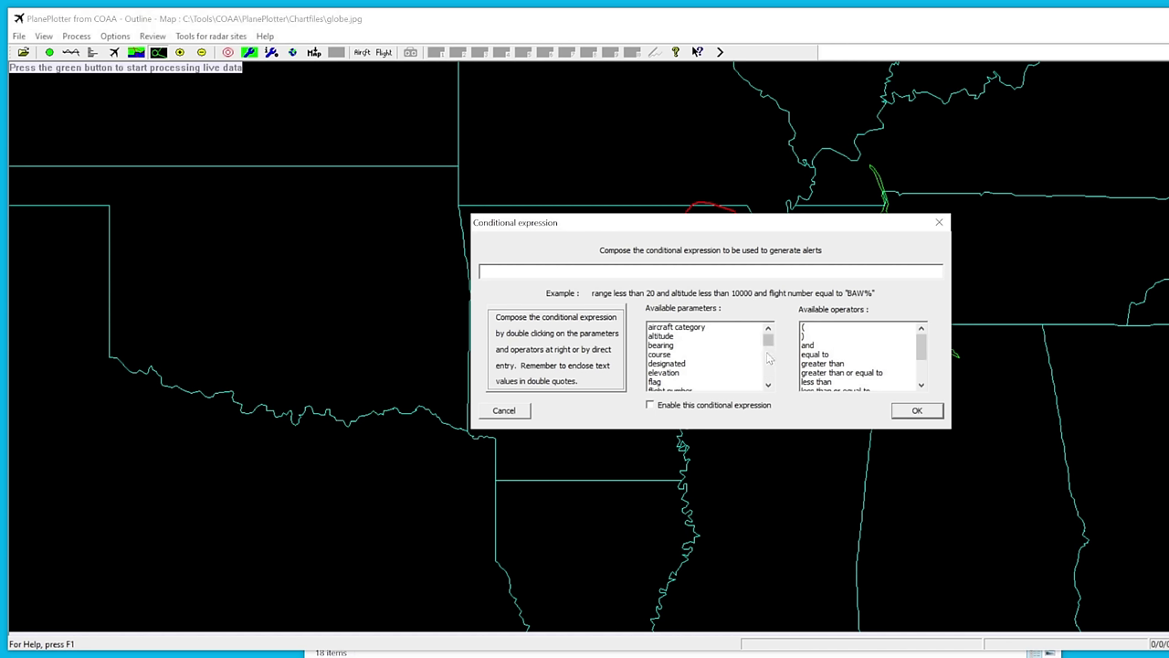
{"action": "scroll", "coordinate": [720, 358], "scroll_direction": "down", "scroll_amount": 3}
{"action": "scroll", "coordinate": [721, 366], "scroll_direction": "up", "scroll_amount": 3}
{"action": "scroll", "coordinate": [694, 370], "scroll_direction": "down", "scroll_amount": 6}
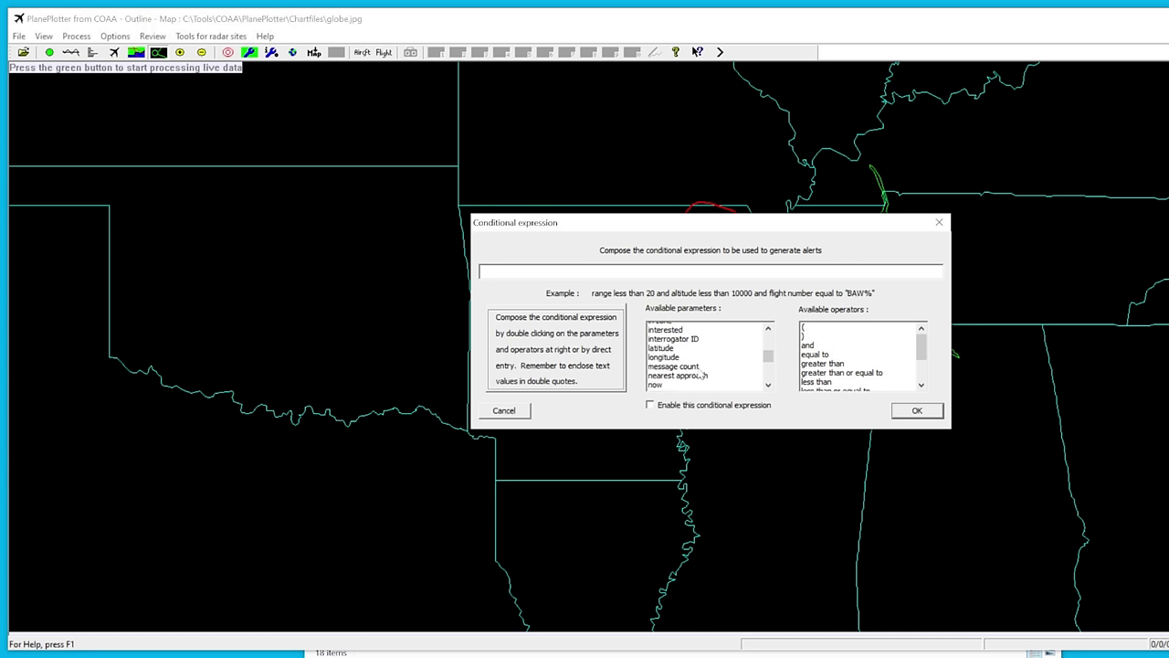
{"action": "scroll", "coordinate": [694, 370], "scroll_direction": "up", "scroll_amount": 3}
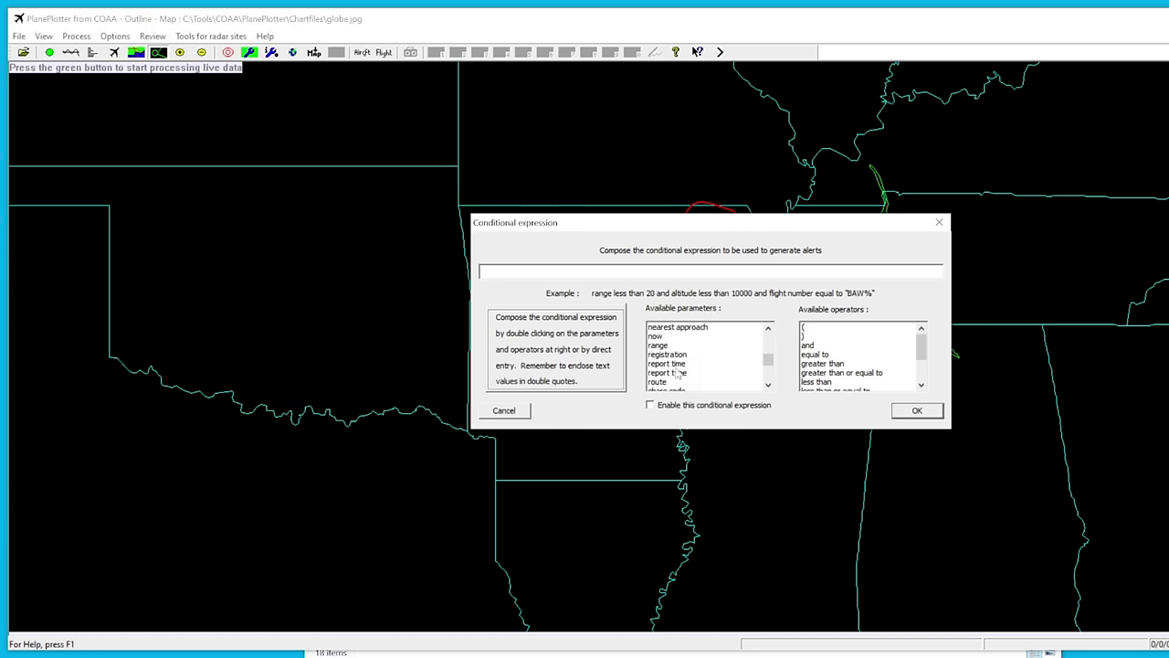
{"action": "left_click", "coordinate": [670, 347]}
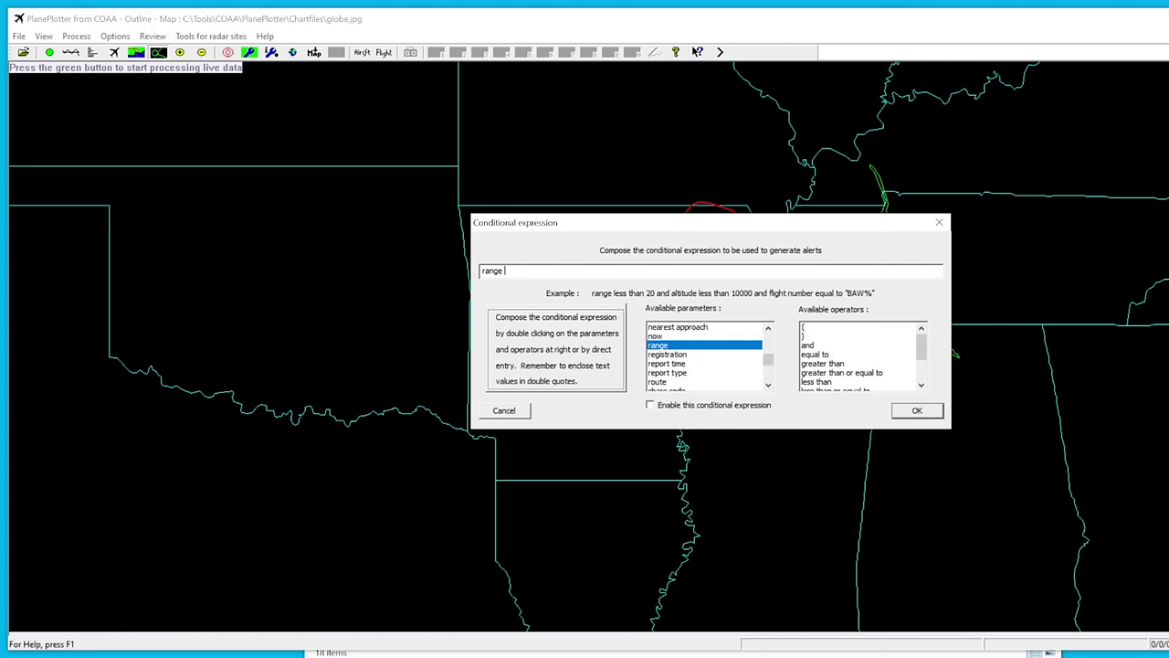
{"action": "double_click", "coordinate": [825, 384]}
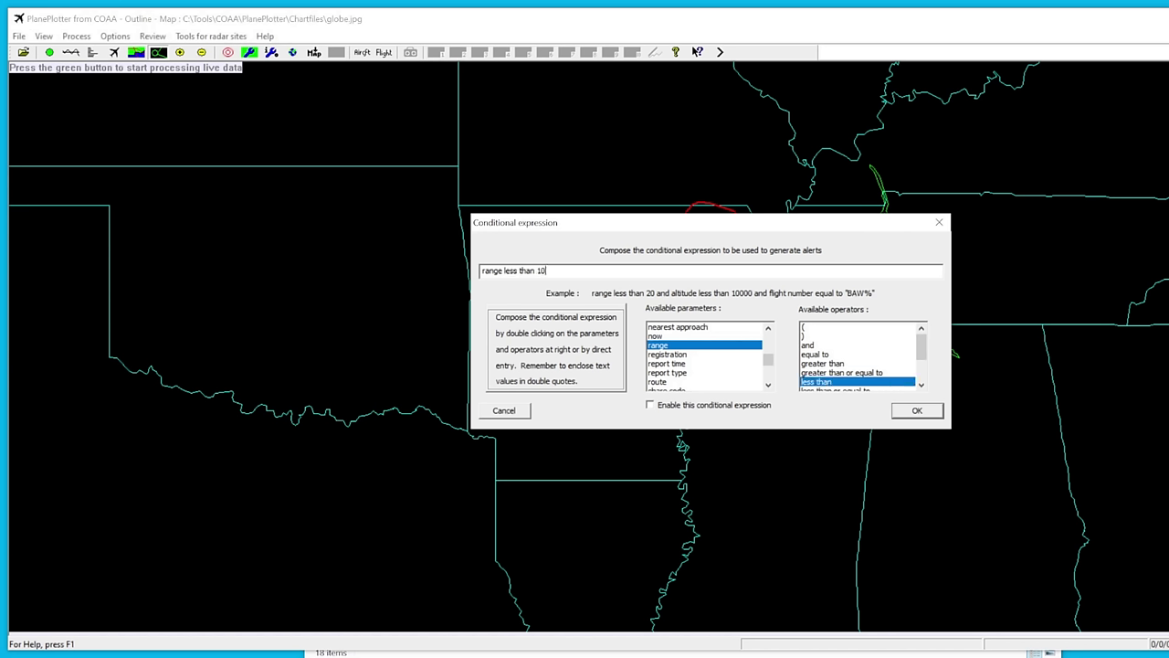
Step: Extend the alert expression with "and altitude less than 10000" and accept it
{"action": "left_click", "coordinate": [820, 346]}
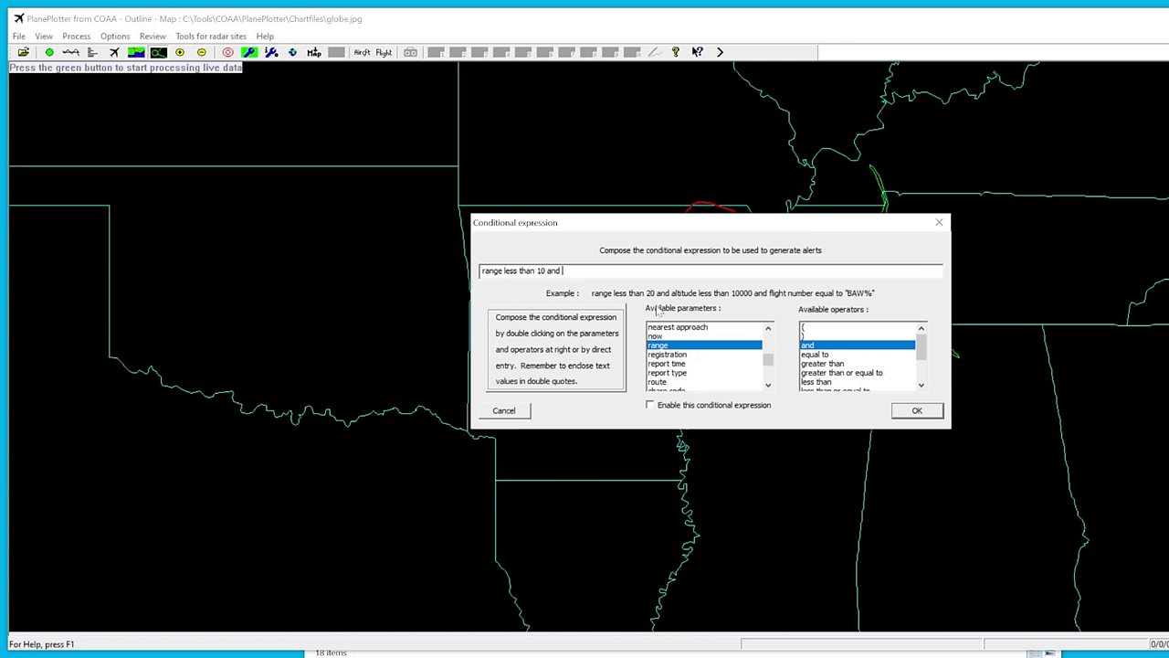
{"action": "scroll", "coordinate": [685, 376], "scroll_direction": "down", "scroll_amount": 2}
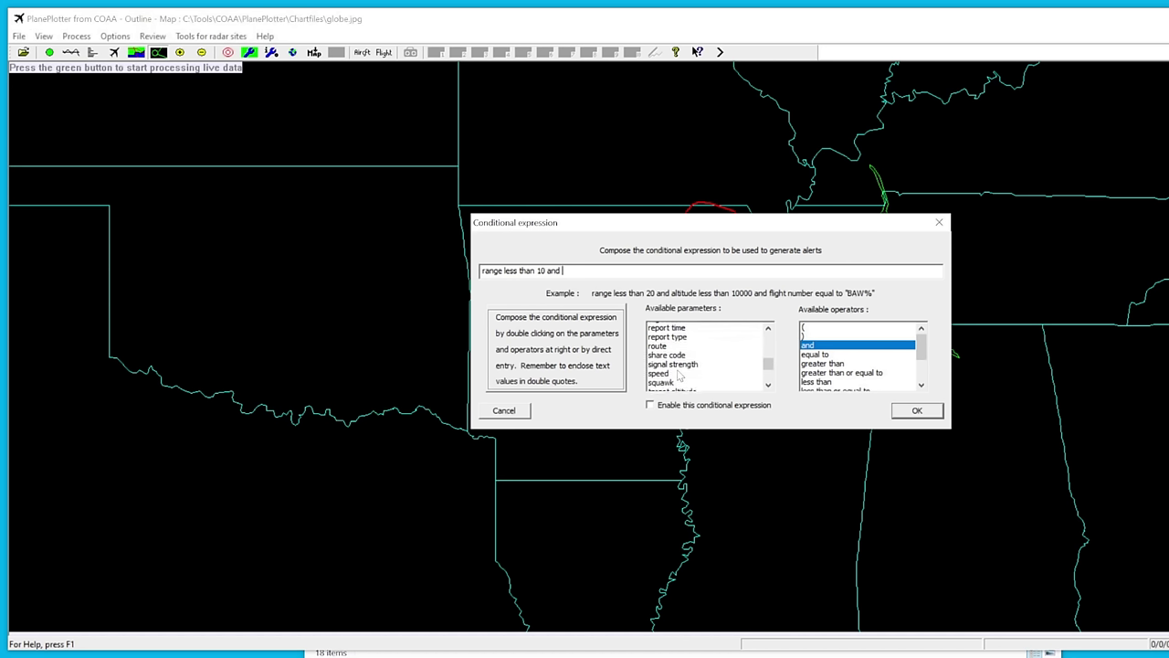
{"action": "scroll", "coordinate": [678, 374], "scroll_direction": "up", "scroll_amount": 5}
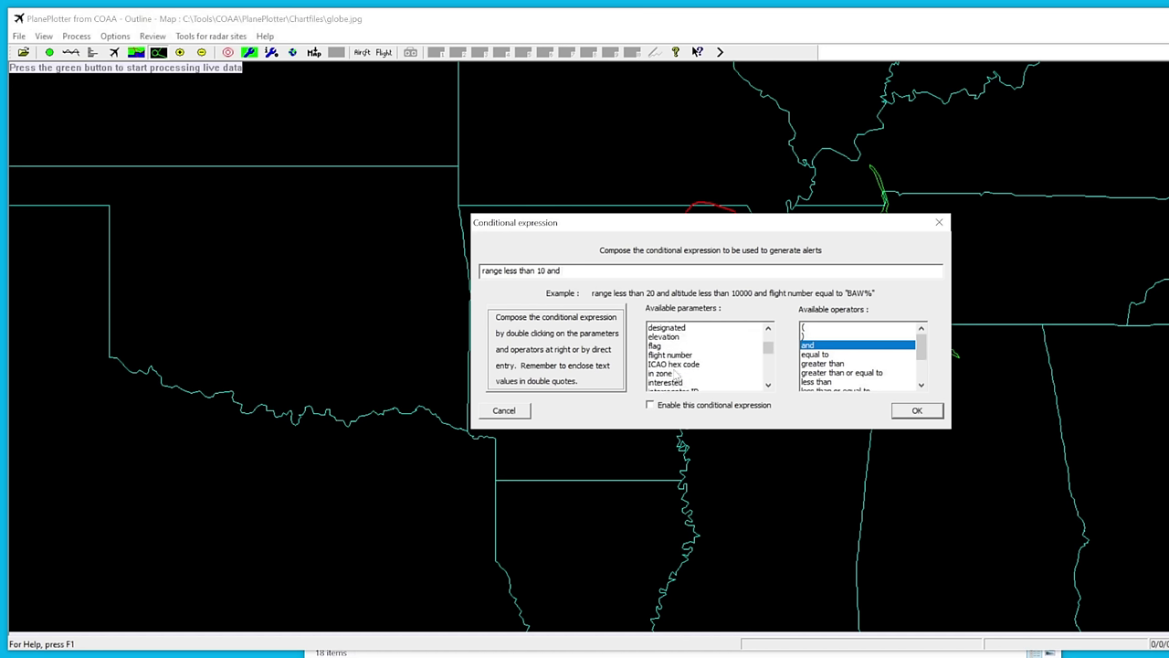
{"action": "scroll", "coordinate": [676, 376], "scroll_direction": "down", "scroll_amount": 2}
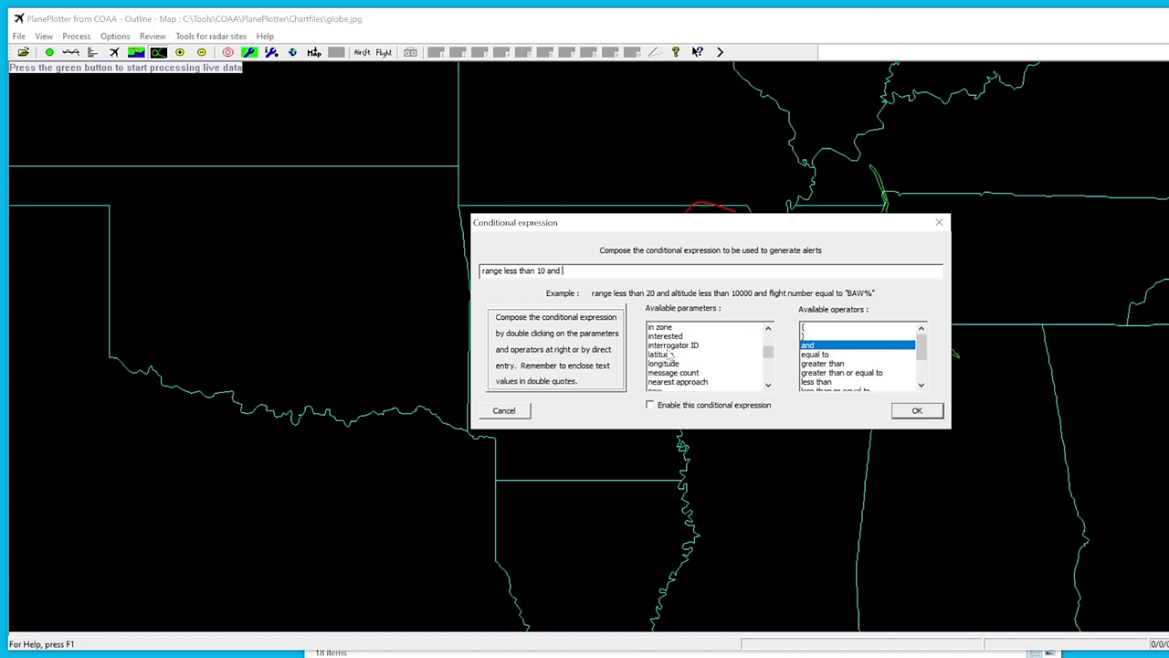
{"action": "scroll", "coordinate": [671, 356], "scroll_direction": "up", "scroll_amount": 3}
{"action": "double_click", "coordinate": [663, 337]}
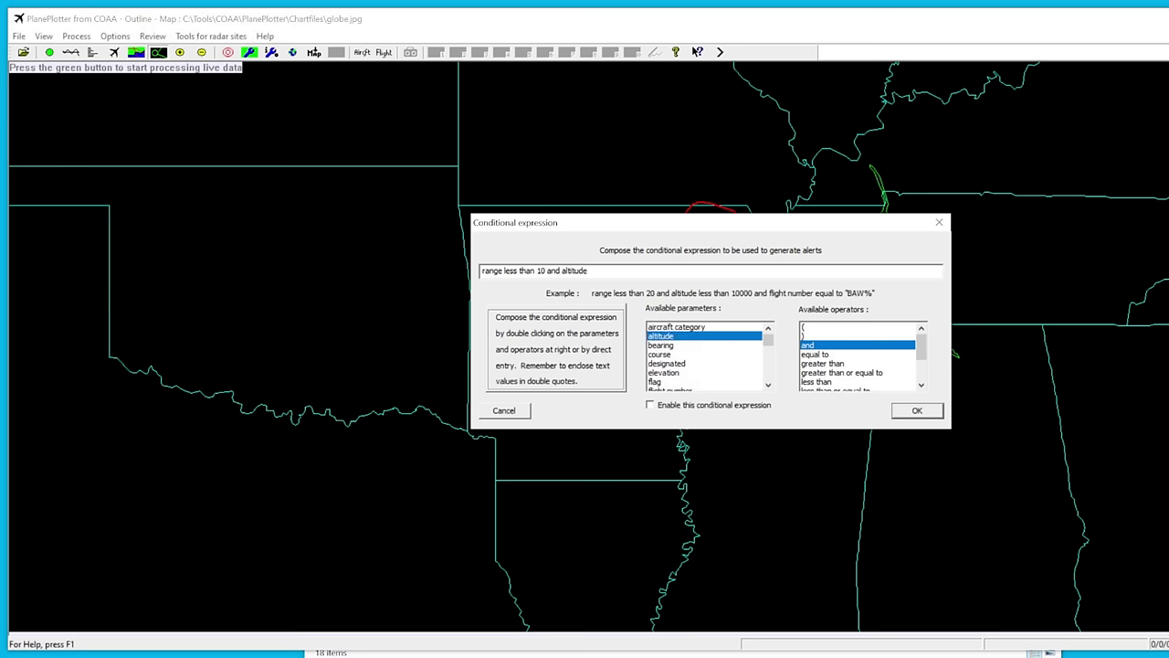
{"action": "scroll", "coordinate": [837, 376], "scroll_direction": "down", "scroll_amount": 1}
{"action": "double_click", "coordinate": [822, 354]}
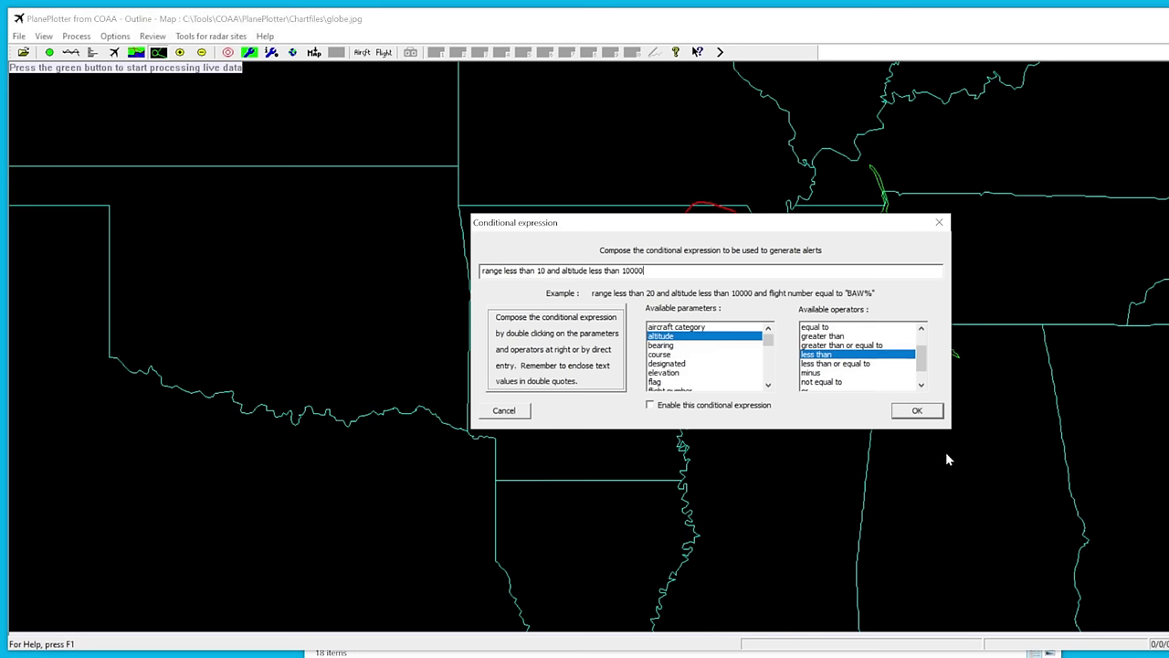
{"action": "left_click", "coordinate": [922, 413]}
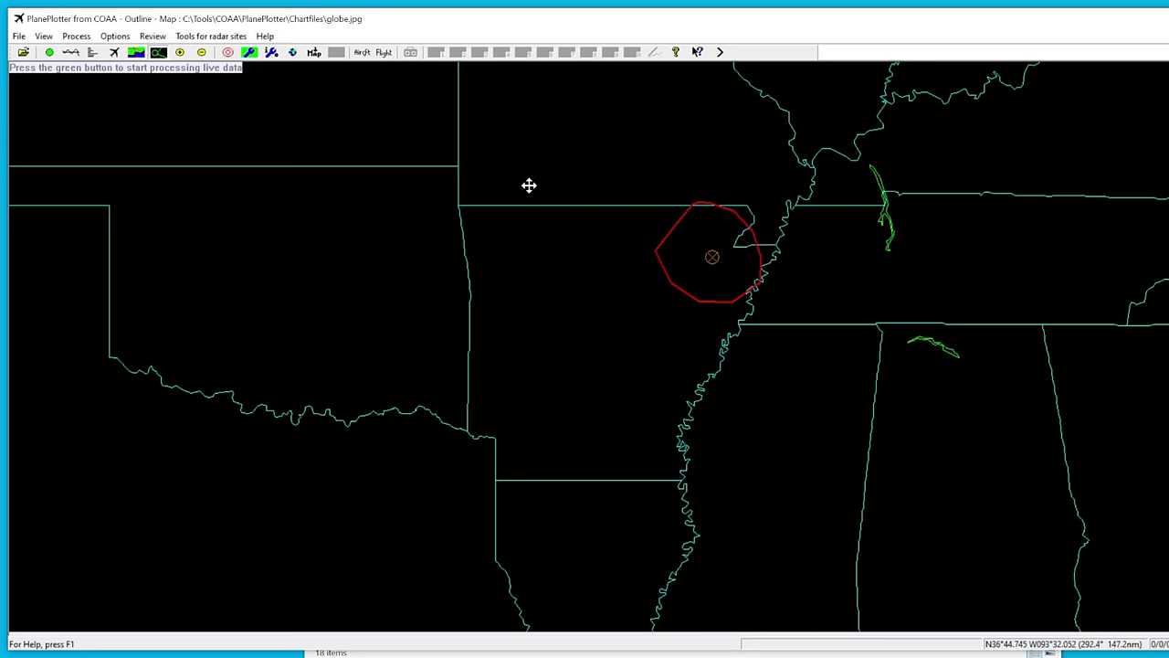
Step: Reopen the alert conditional expression and review its range and altitude conditions beside the map
{"action": "left_click", "coordinate": [115, 37]}
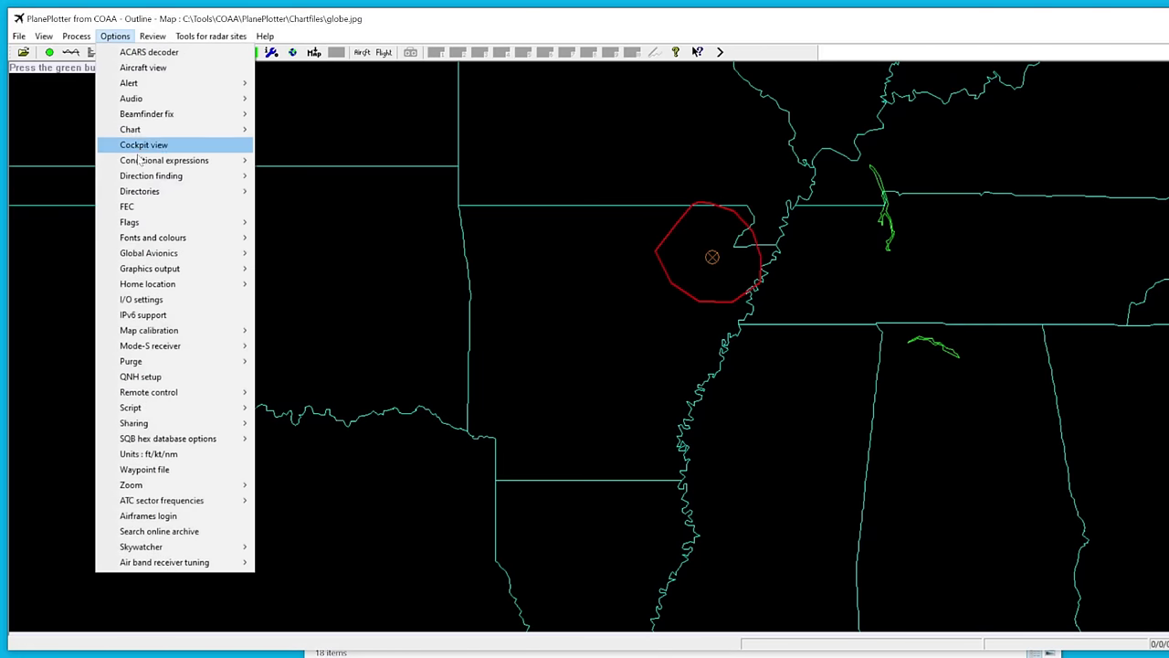
{"action": "mouse_move", "coordinate": [165, 159]}
{"action": "left_click", "coordinate": [303, 162]}
{"action": "left_click_drag", "start_coordinate": [666, 239], "coordinate": [951, 348]}
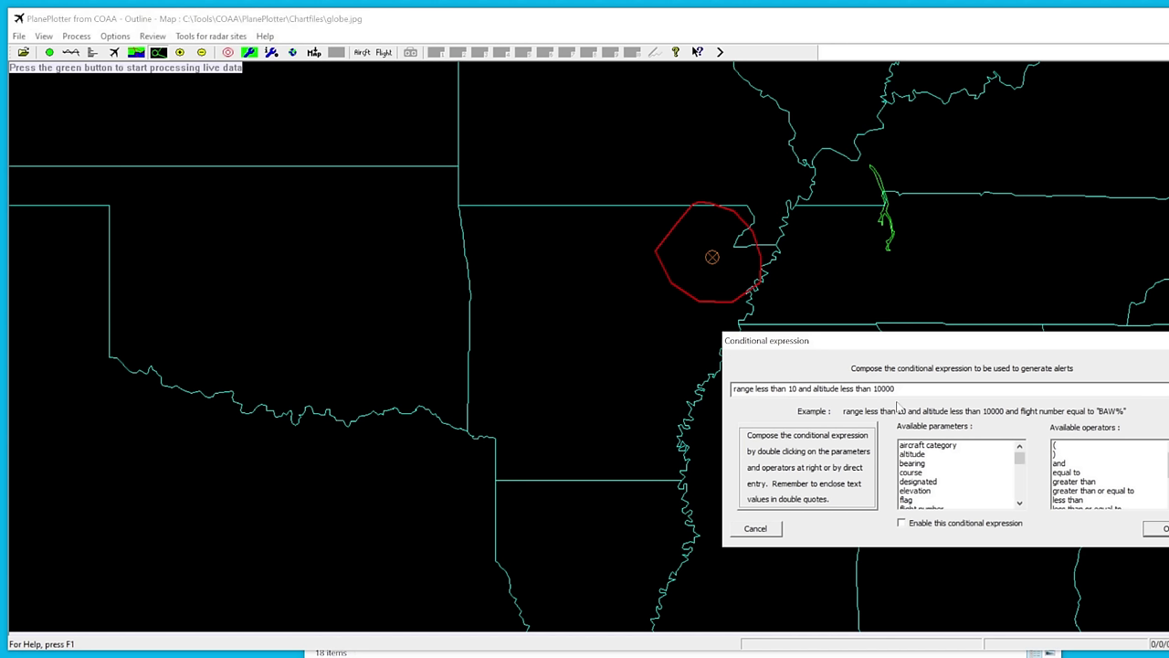
{"action": "left_click_drag", "start_coordinate": [733, 388], "coordinate": [909, 407]}
{"action": "left_click", "coordinate": [798, 388]}
{"action": "left_click", "coordinate": [877, 388]}
{"action": "double_click", "coordinate": [1059, 463]}
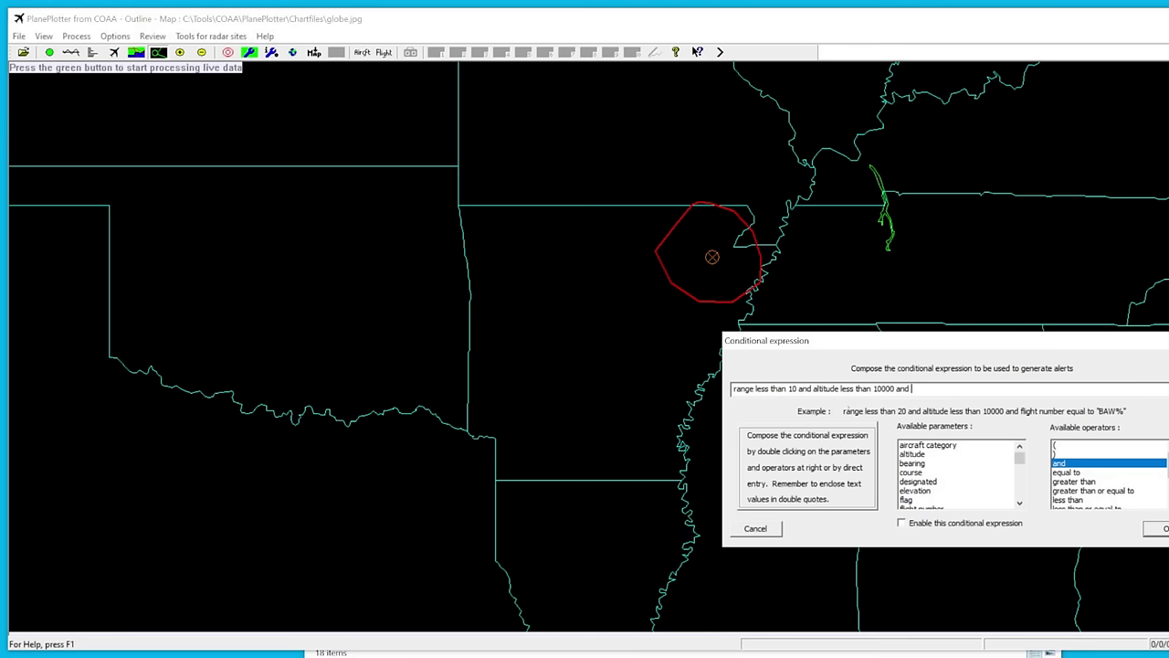
{"action": "key", "text": "BackSpace"}
{"action": "key", "text": "BackSpace"}
{"action": "key", "text": "BackSpace"}
{"action": "key", "text": "BackSpace"}
{"action": "key", "text": "BackSpace"}
{"action": "left_click_drag", "start_coordinate": [976, 344], "coordinate": [1005, 285]}
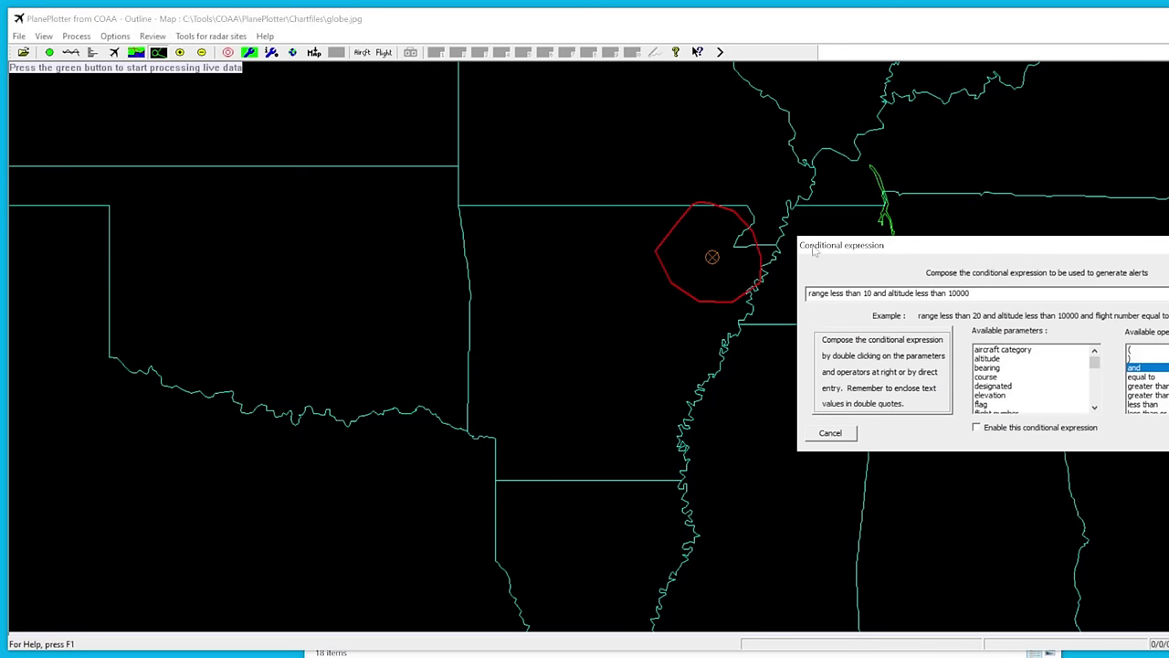
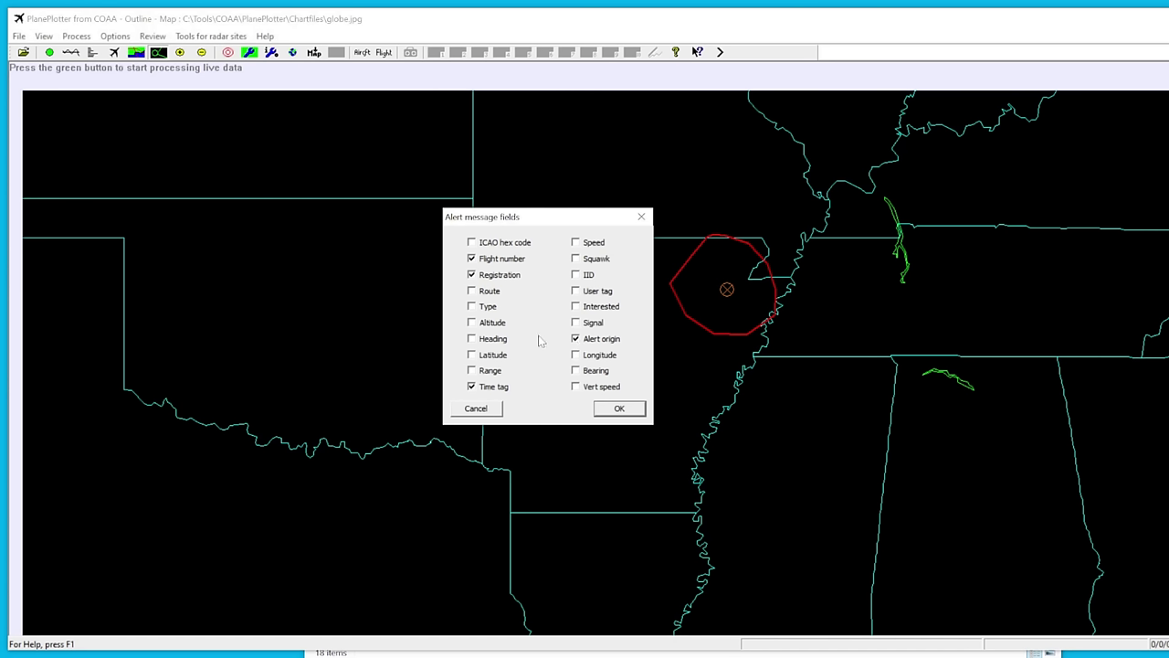
Step: Add Altitude and Range to the alert message fields and accept the selection
{"action": "left_click", "coordinate": [482, 327]}
{"action": "left_click", "coordinate": [472, 371]}
{"action": "left_click", "coordinate": [604, 410]}
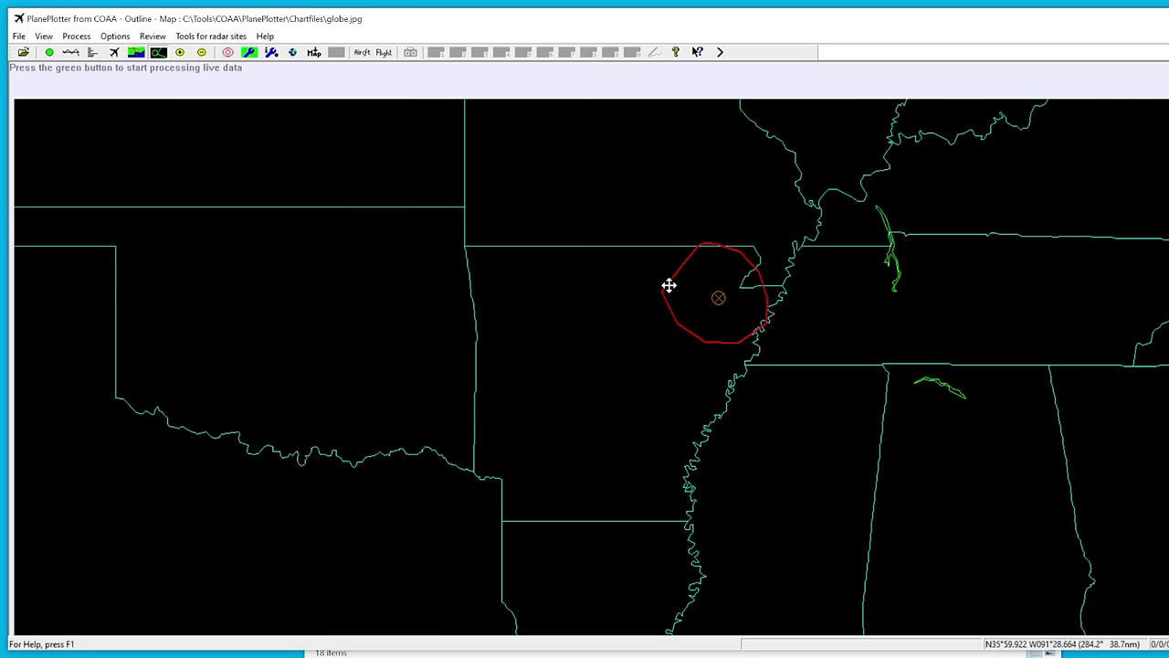
Step: Show range rings around the home location with a maximum of 50 nm in the chart options
{"action": "scroll", "coordinate": [704, 329], "scroll_direction": "up", "scroll_amount": 3}
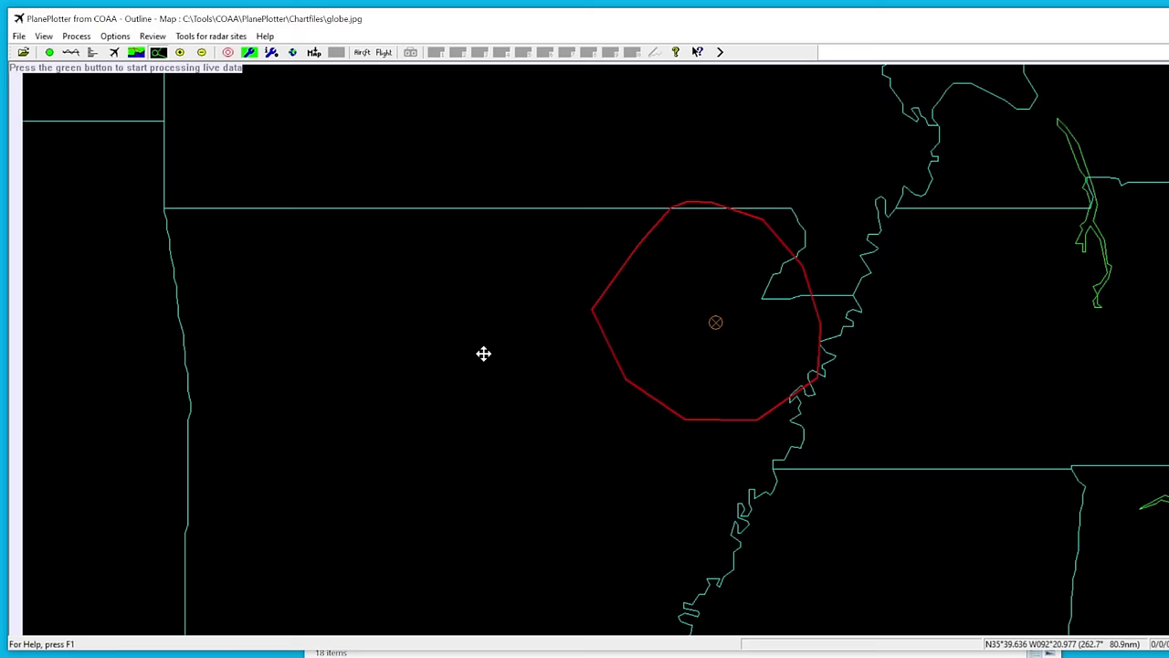
{"action": "left_click", "coordinate": [250, 55]}
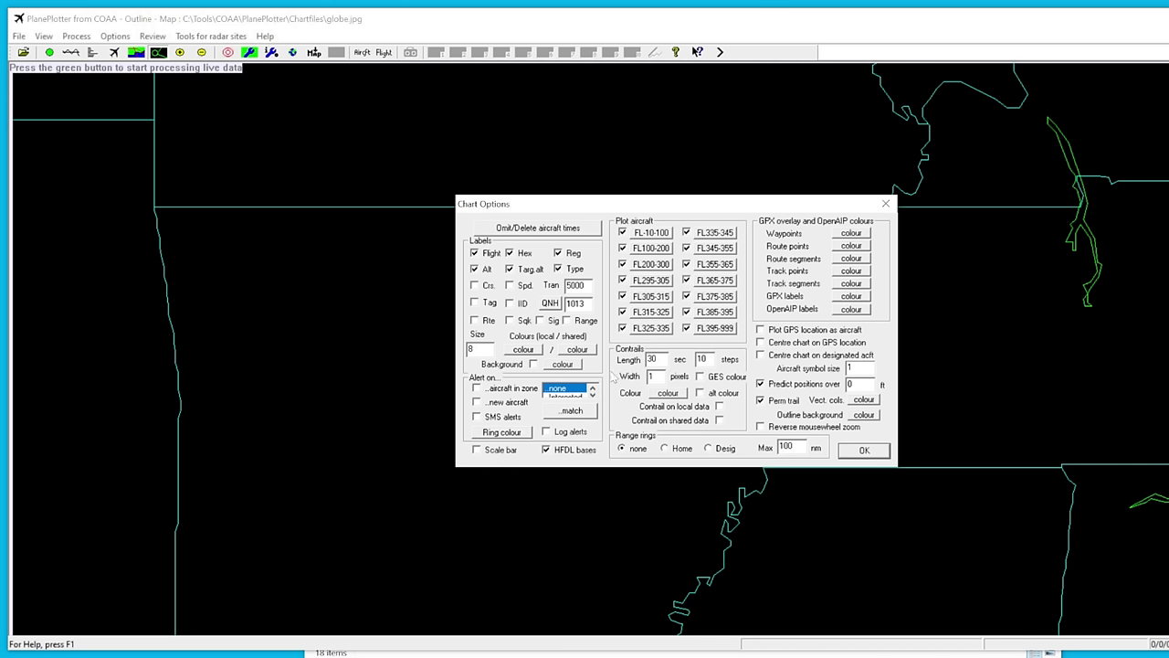
{"action": "left_click", "coordinate": [665, 447]}
{"action": "double_click", "coordinate": [786, 445]}
{"action": "type", "text": "50"}
{"action": "left_click", "coordinate": [864, 451]}
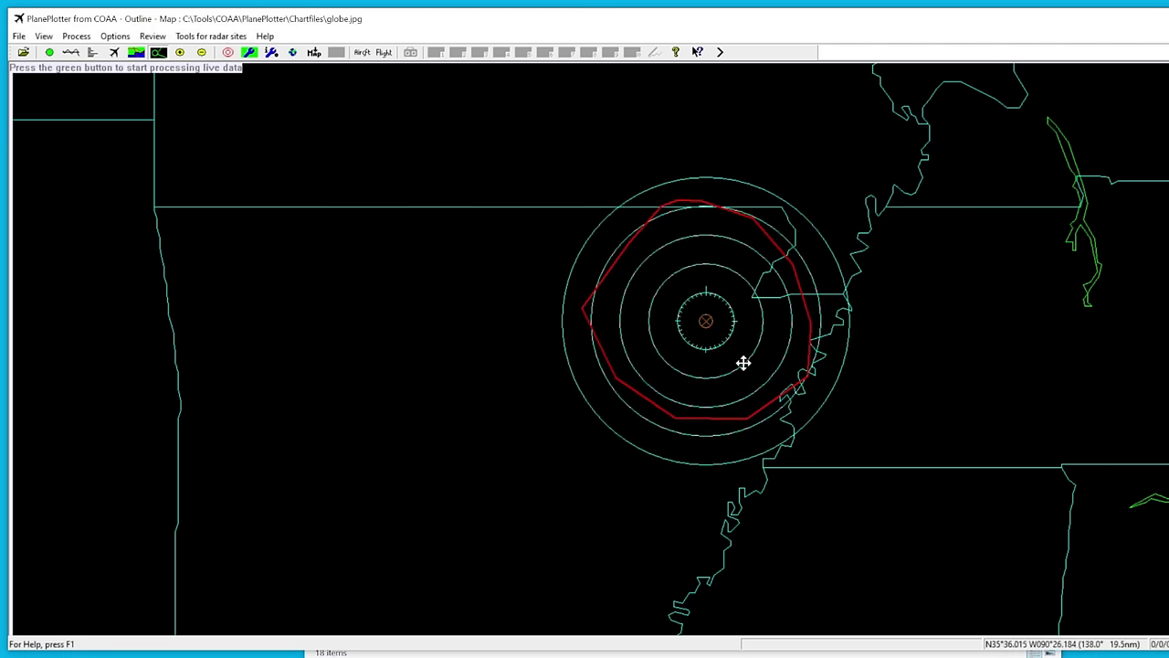
Step: Examine how the alert zone outline compares with the range rings around the home location
{"action": "scroll", "coordinate": [721, 347], "scroll_direction": "up", "scroll_amount": 1}
{"action": "scroll", "coordinate": [675, 347], "scroll_direction": "down", "scroll_amount": 1}
{"action": "left_click_drag", "start_coordinate": [719, 435], "coordinate": [712, 459]}
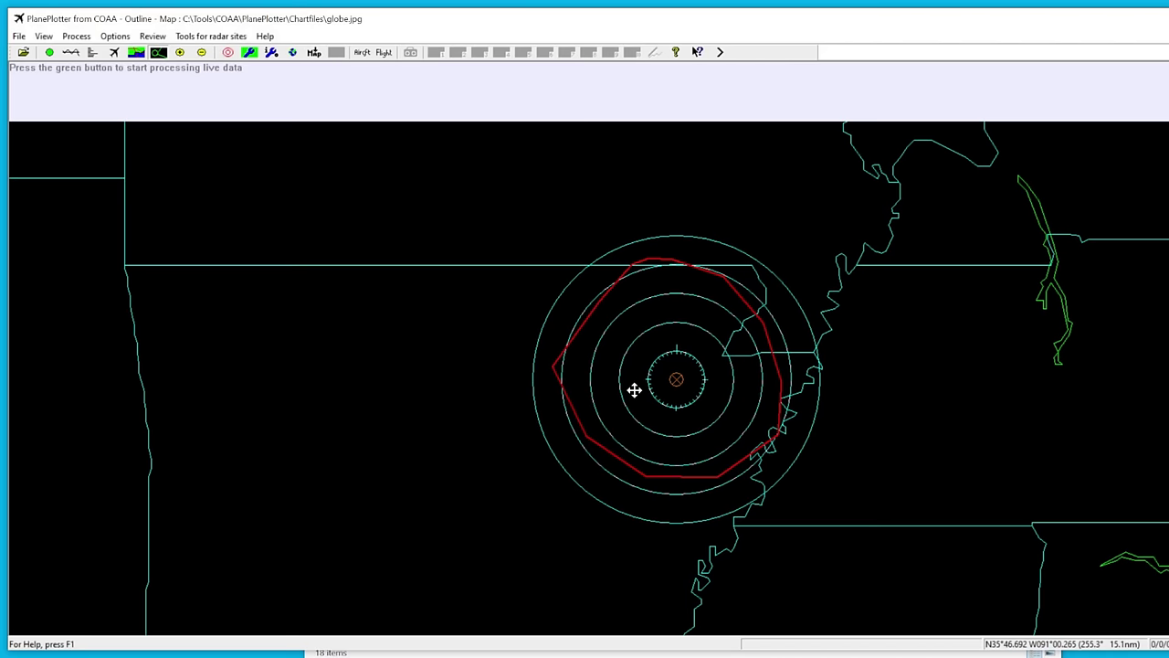
{"action": "mouse_move", "coordinate": [663, 368]}
{"action": "left_mouse_down"}
{"action": "mouse_move", "coordinate": [626, 410]}
{"action": "mouse_move", "coordinate": [648, 347]}
{"action": "mouse_move", "coordinate": [647, 373]}
{"action": "left_mouse_up"}
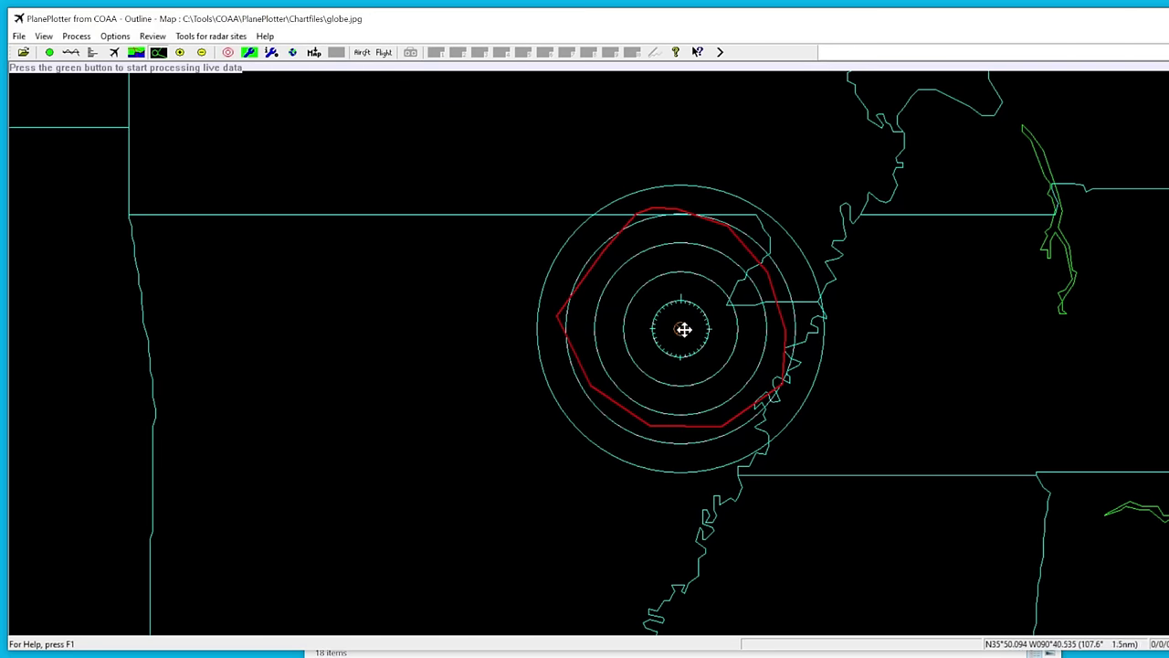
{"action": "scroll", "coordinate": [764, 351], "scroll_direction": "up", "scroll_amount": 2}
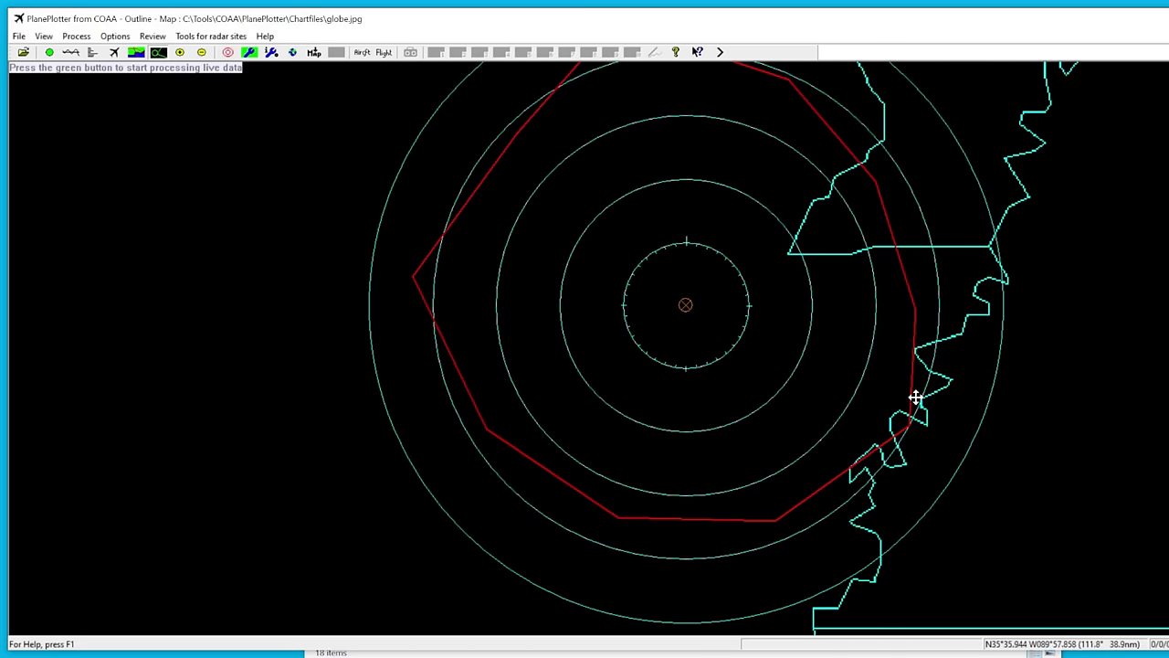
{"action": "scroll", "coordinate": [655, 424], "scroll_direction": "down", "scroll_amount": 2}
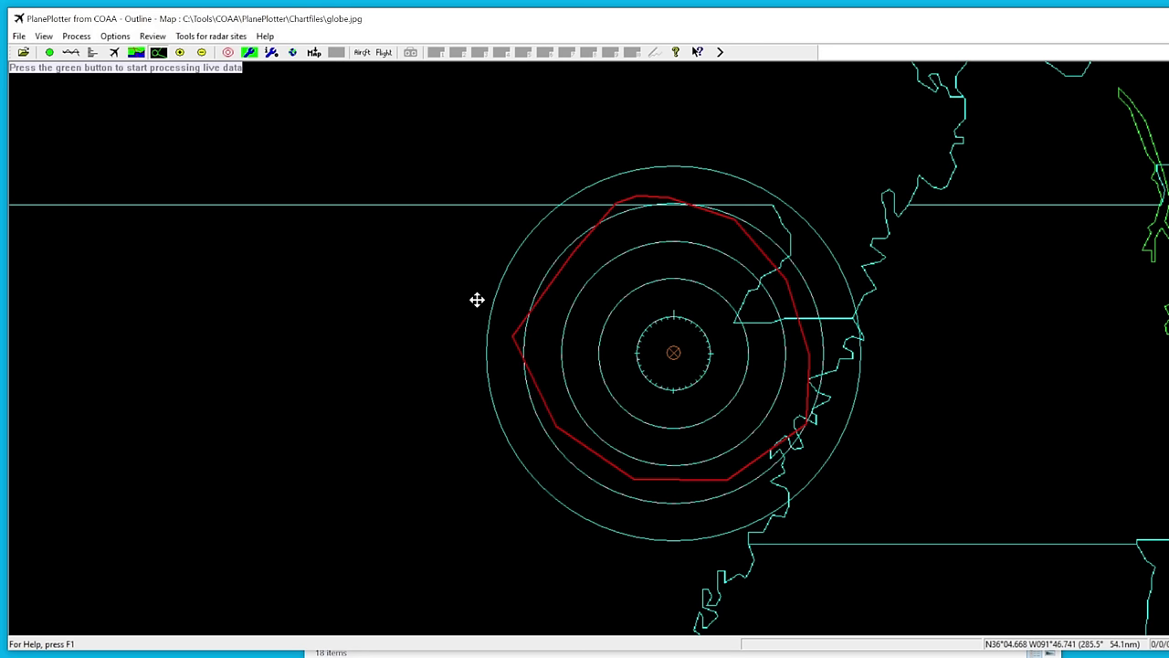
{"action": "left_click_drag", "start_coordinate": [477, 300], "coordinate": [400, 292]}
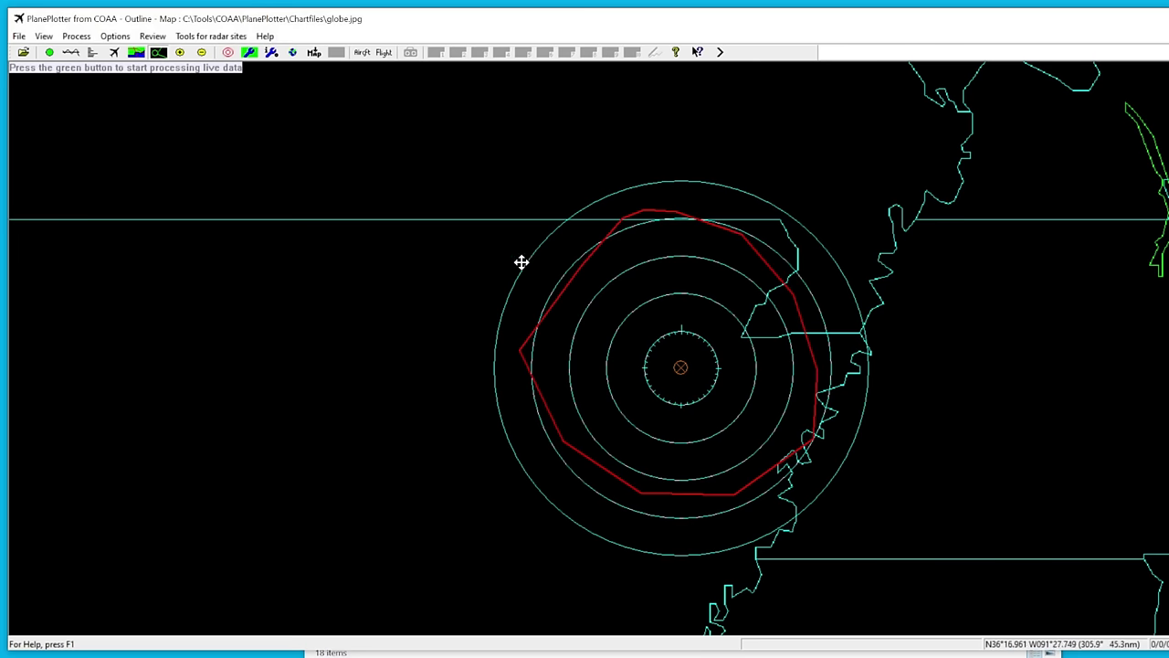
Step: Clear the alert zone polygon around the home location from the map
{"action": "left_click", "coordinate": [113, 36]}
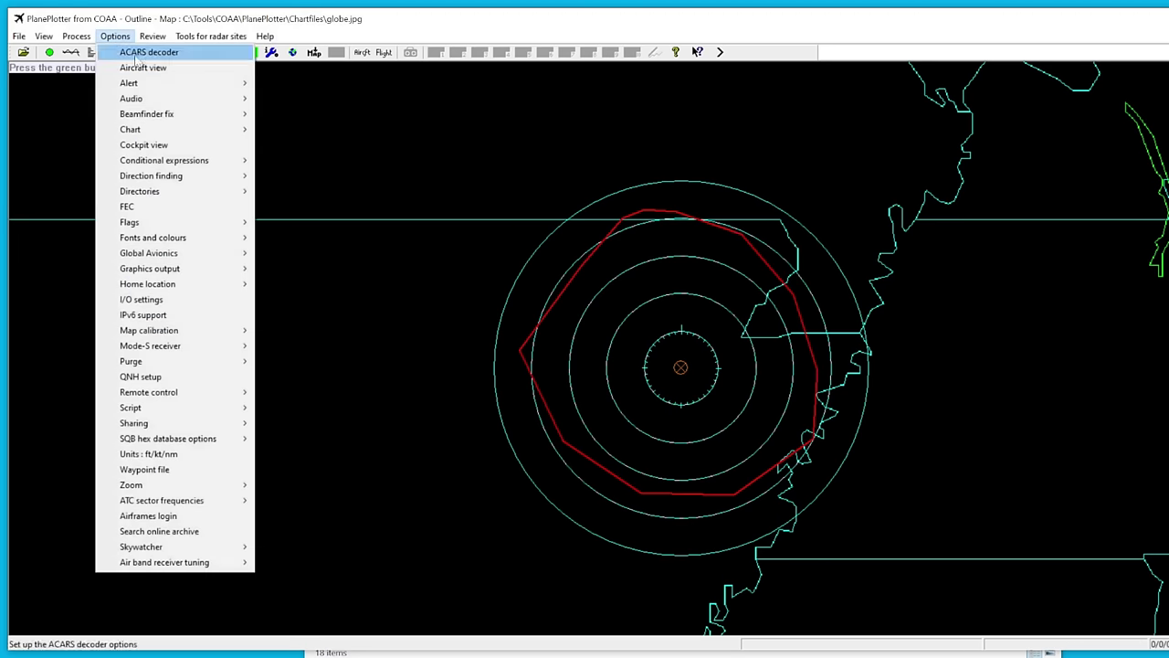
{"action": "mouse_move", "coordinate": [137, 83]}
{"action": "mouse_move", "coordinate": [302, 83]}
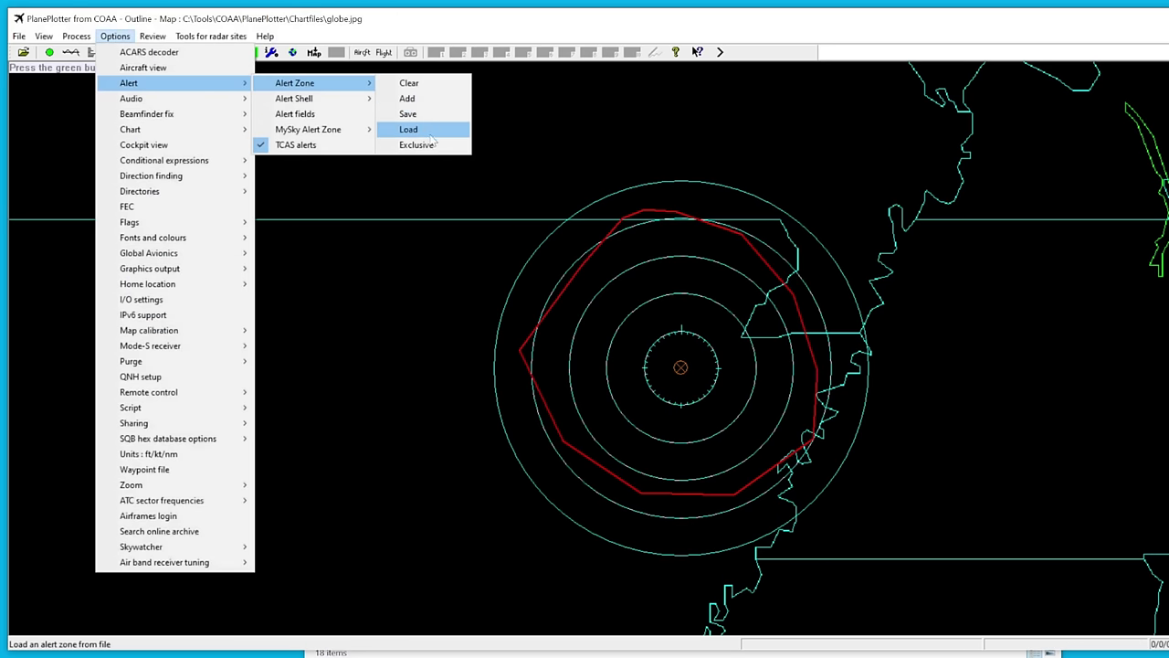
{"action": "left_click", "coordinate": [431, 83]}
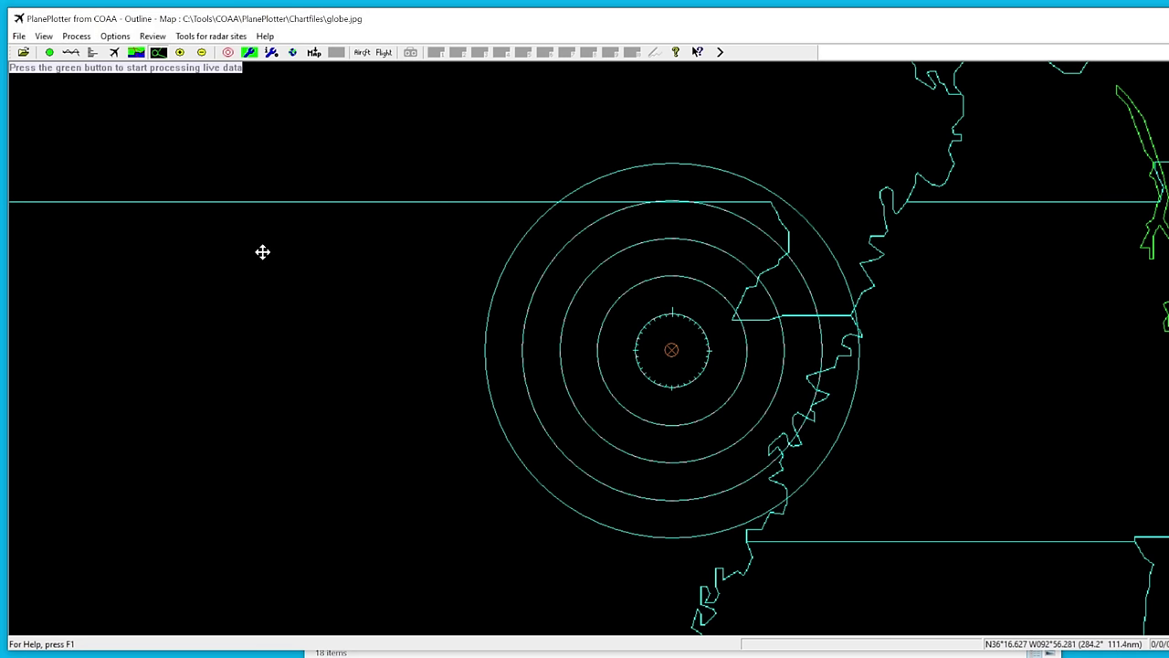
Step: Turn on the polar diagram's maximum range plot
{"action": "left_click", "coordinate": [41, 36]}
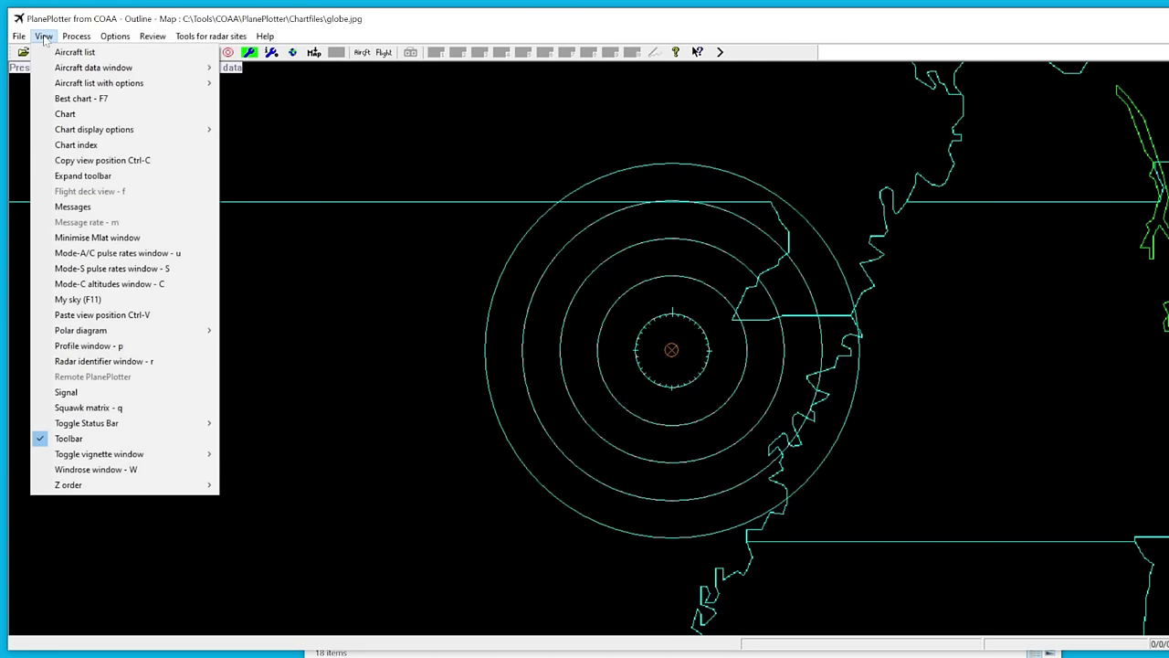
{"action": "mouse_move", "coordinate": [96, 333]}
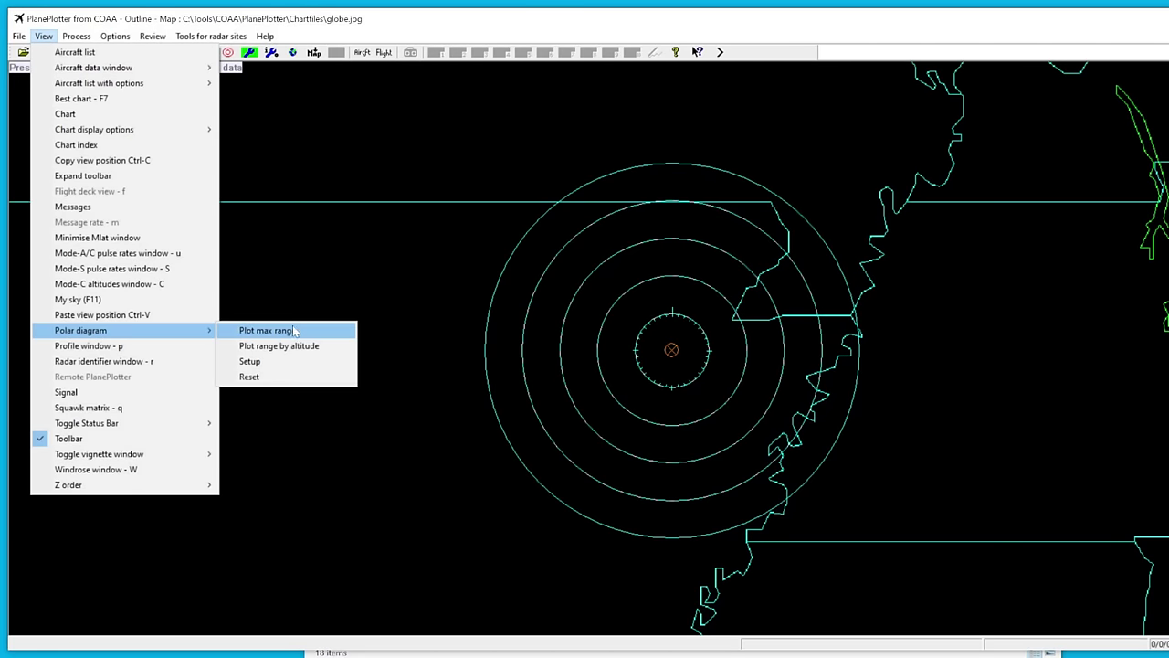
{"action": "left_click", "coordinate": [294, 331]}
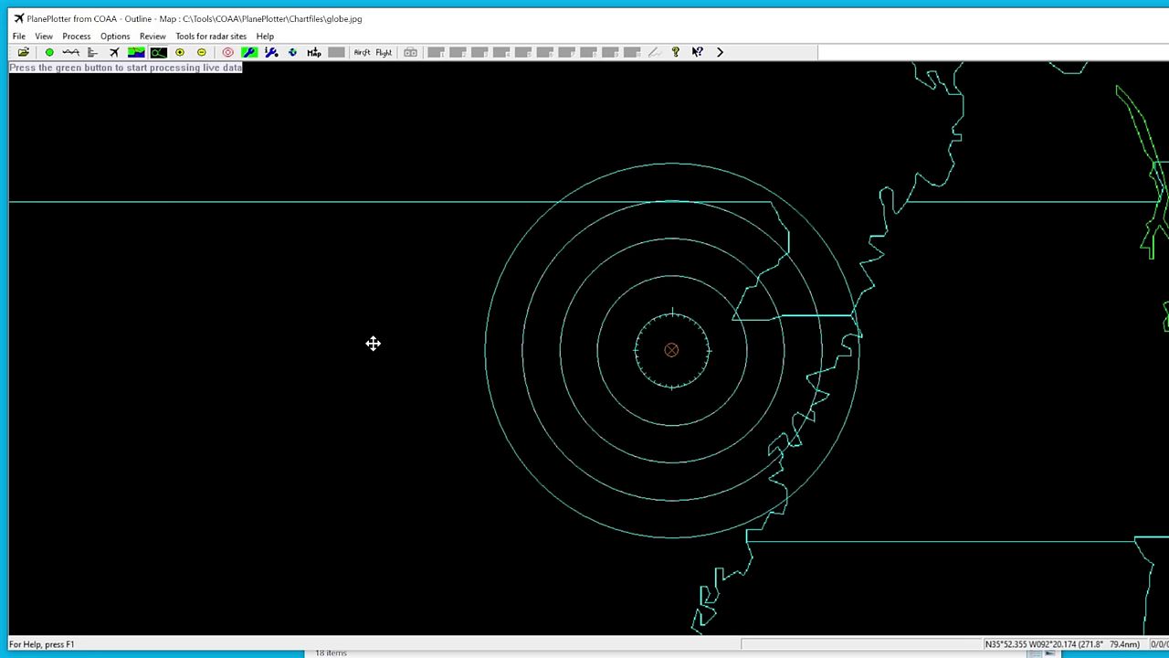